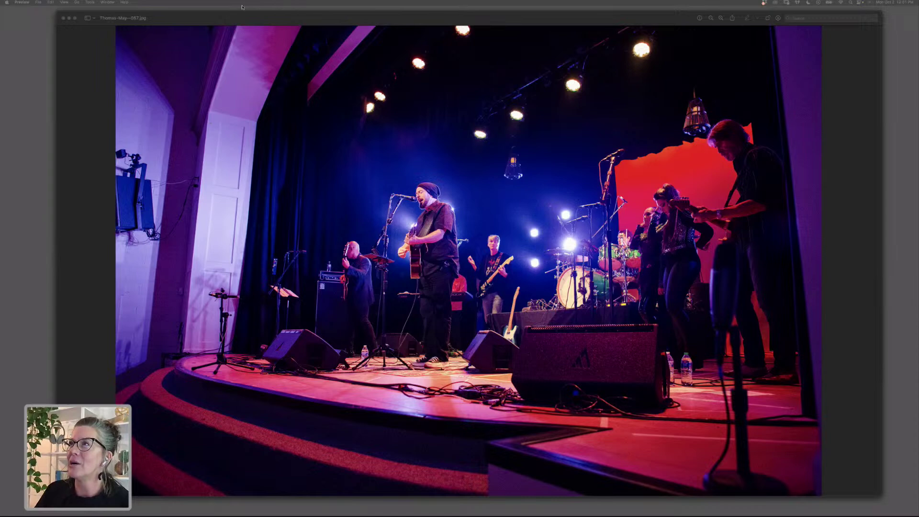
- Close the two open concert photo previews and switch to Lightroom
drag(236, 18, 252, 40)
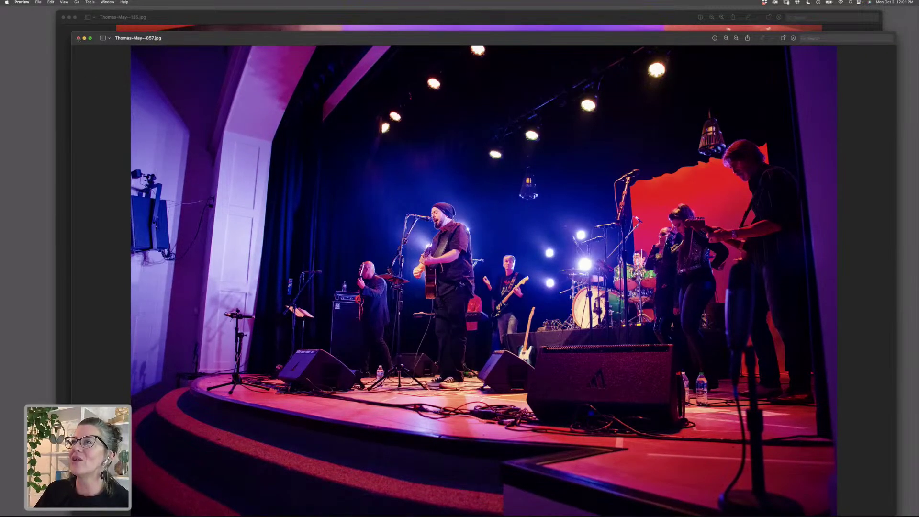
click(79, 38)
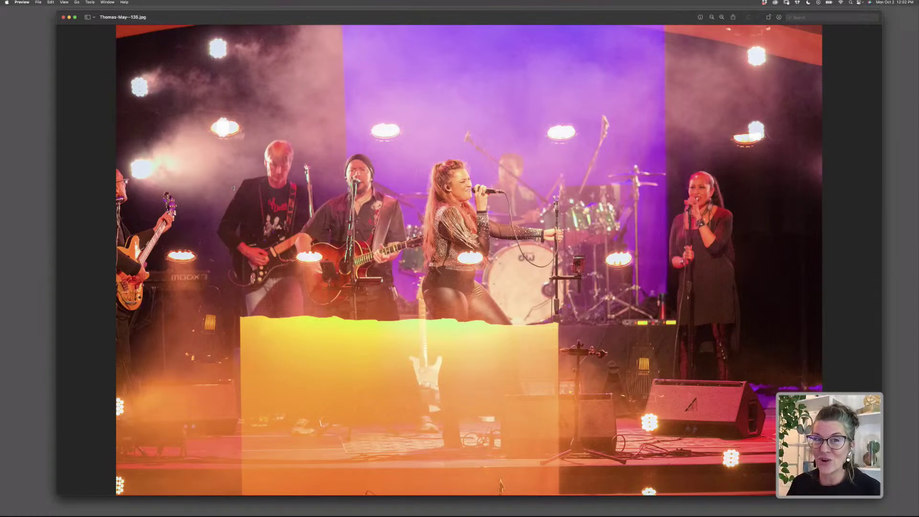
click(63, 18)
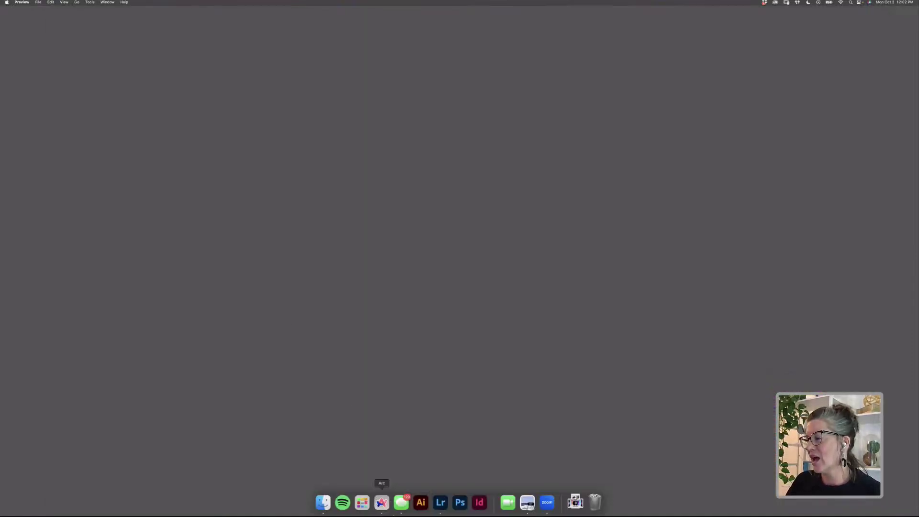
click(439, 503)
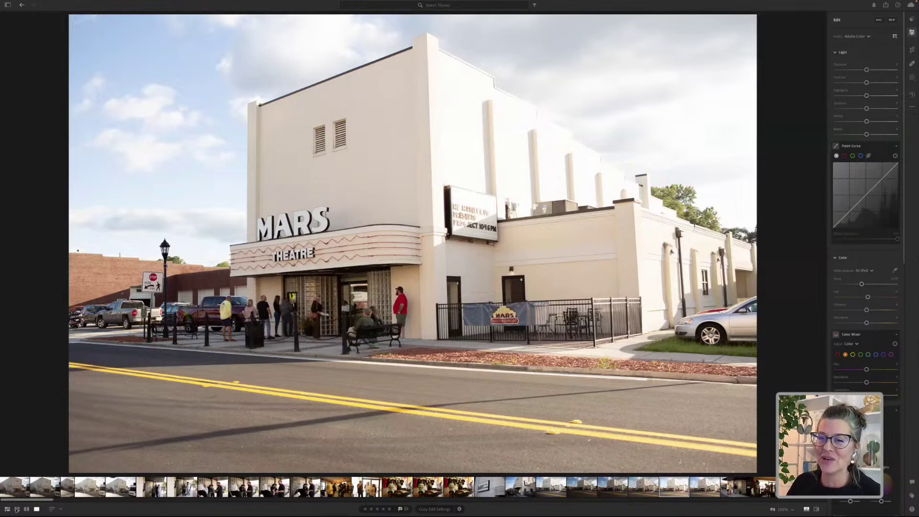
- Examine the album's photos in the grid view, from the theatre exteriors through the stage performances
click(16, 510)
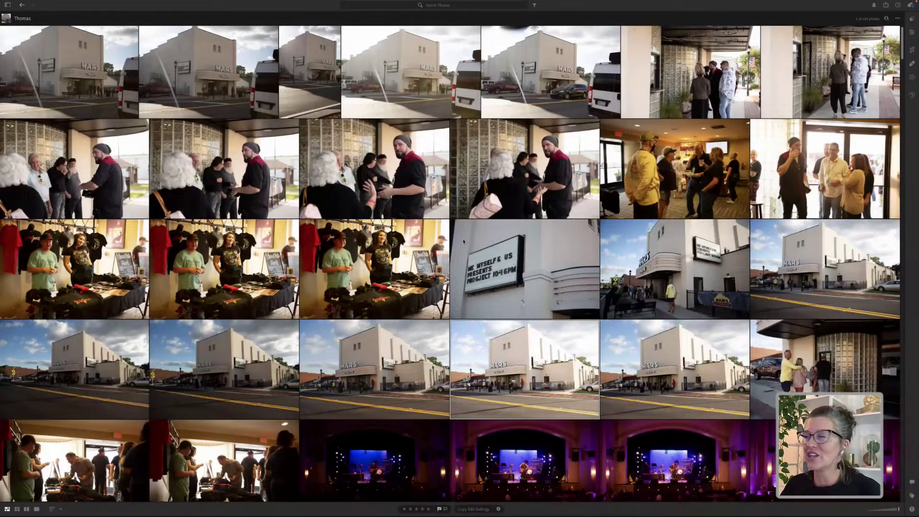
scroll(470, 246, down, 1)
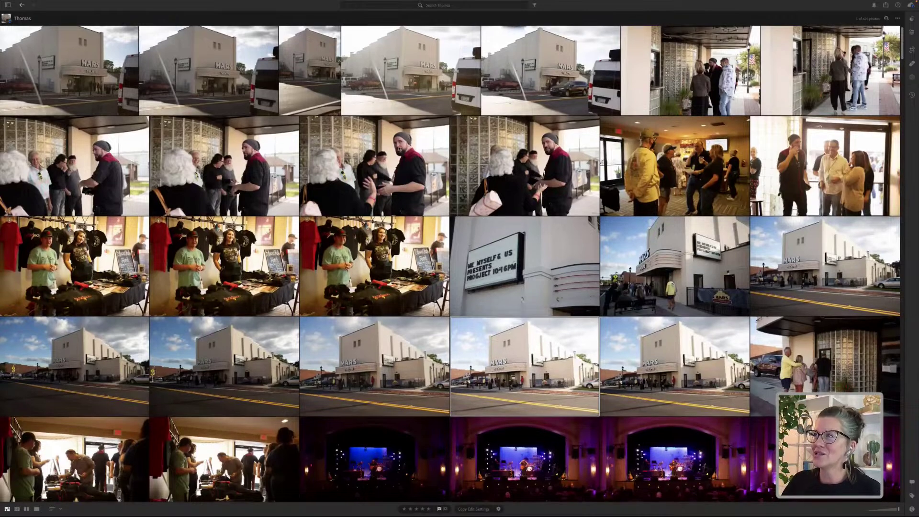
scroll(416, 241, down, 1)
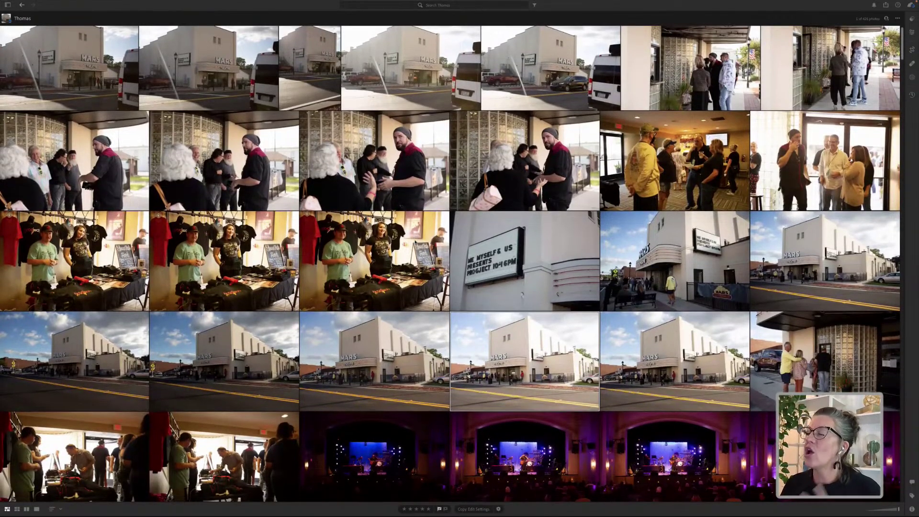
scroll(454, 301, down, 3)
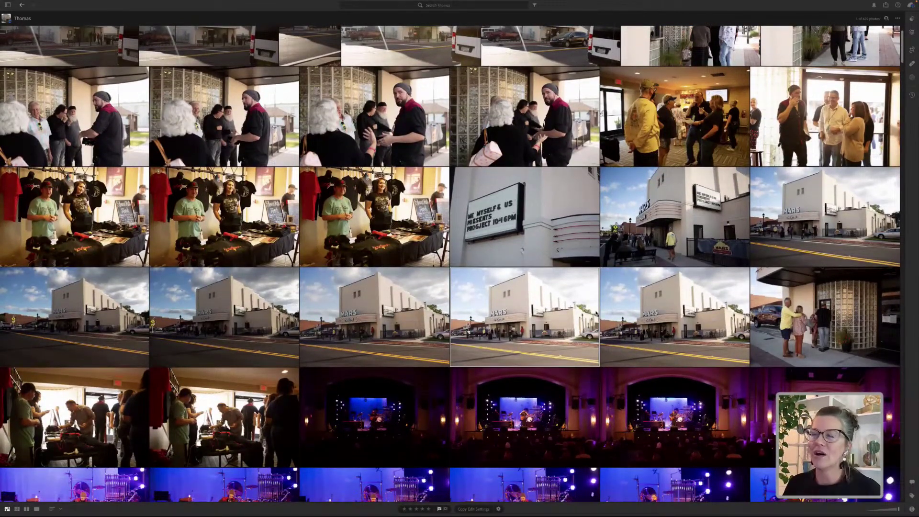
scroll(597, 316, down, 3)
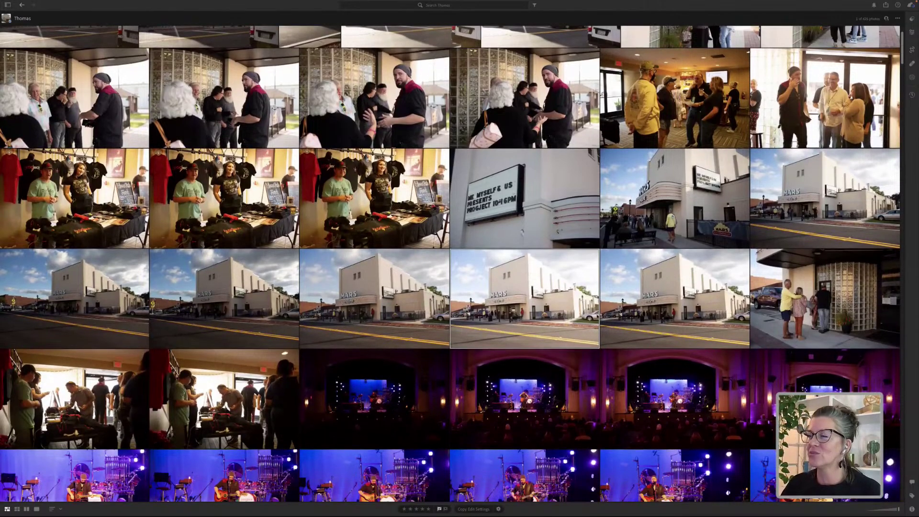
scroll(597, 316, down, 1)
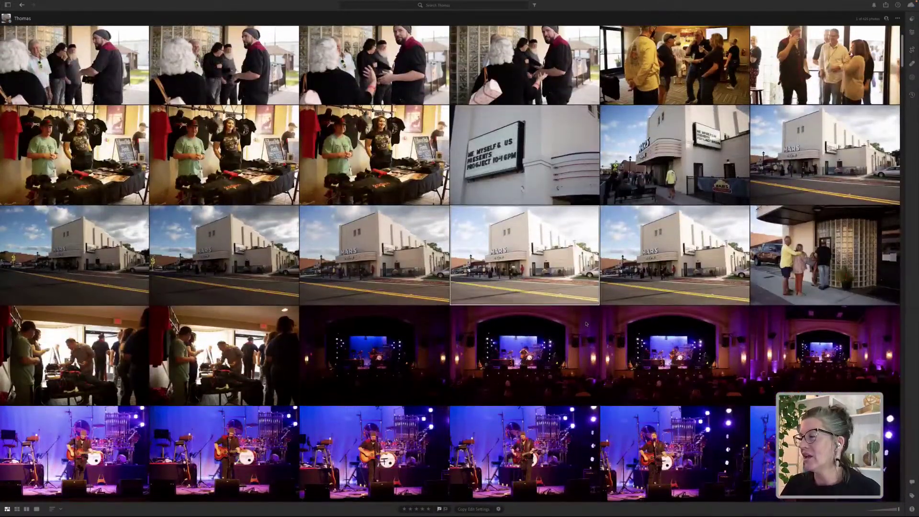
scroll(586, 324, down, 5)
scroll(586, 325, down, 15)
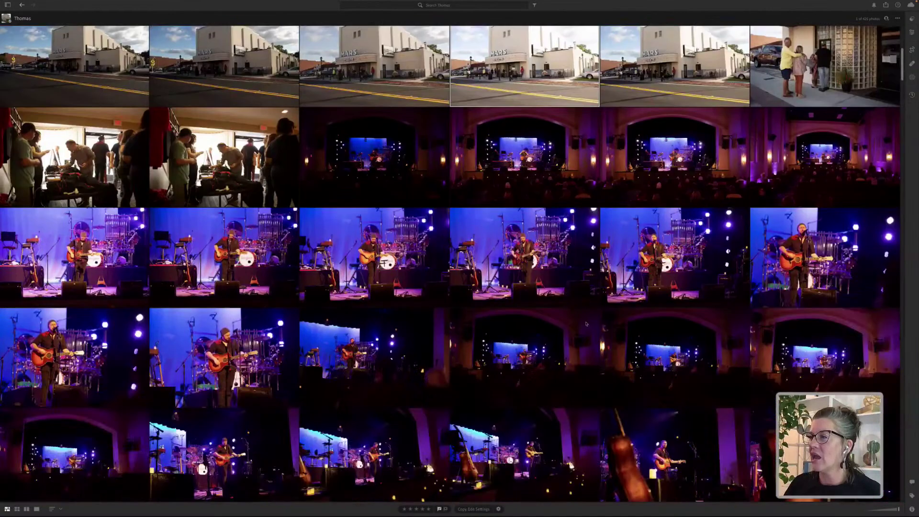
scroll(586, 324, down, 1)
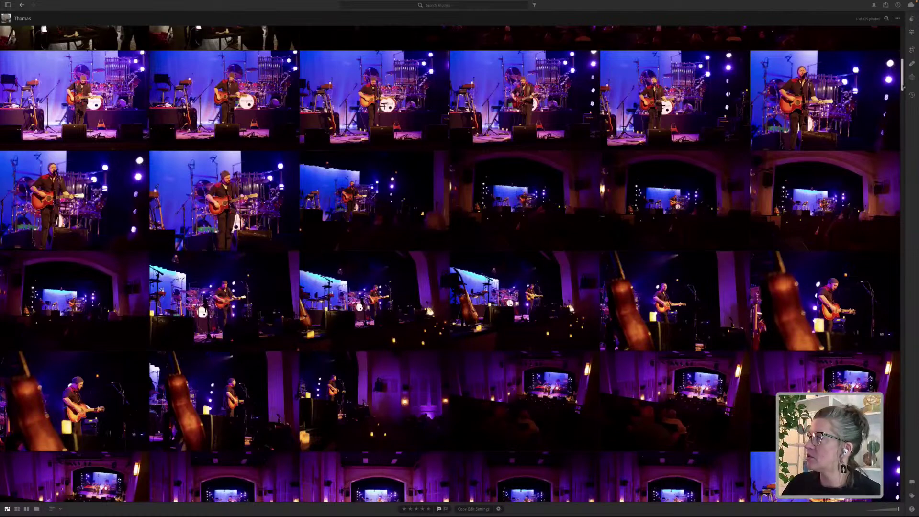
scroll(903, 96, down, 1)
scroll(903, 96, down, 10)
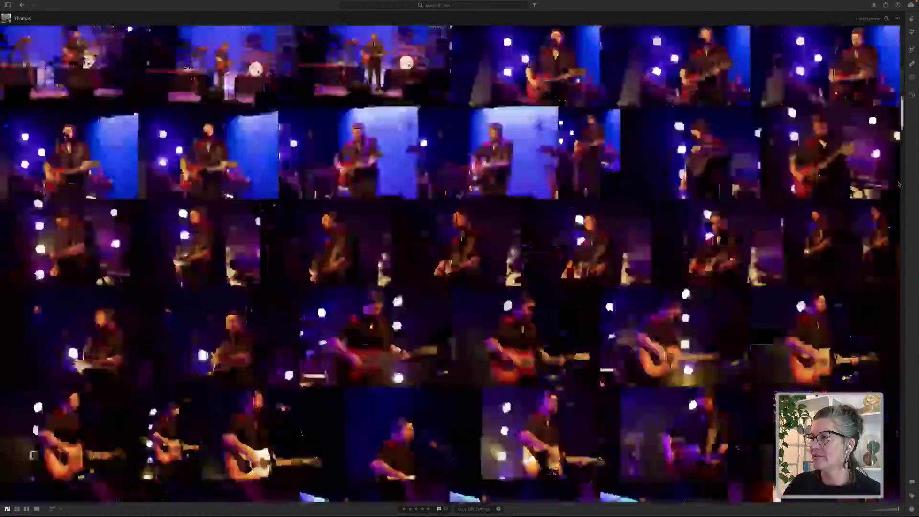
scroll(899, 184, down, 10)
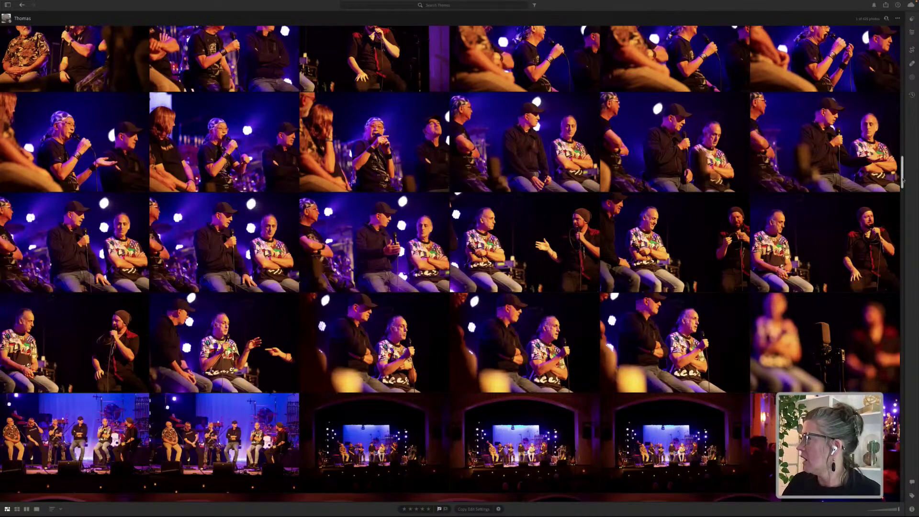
scroll(902, 182, down, 10)
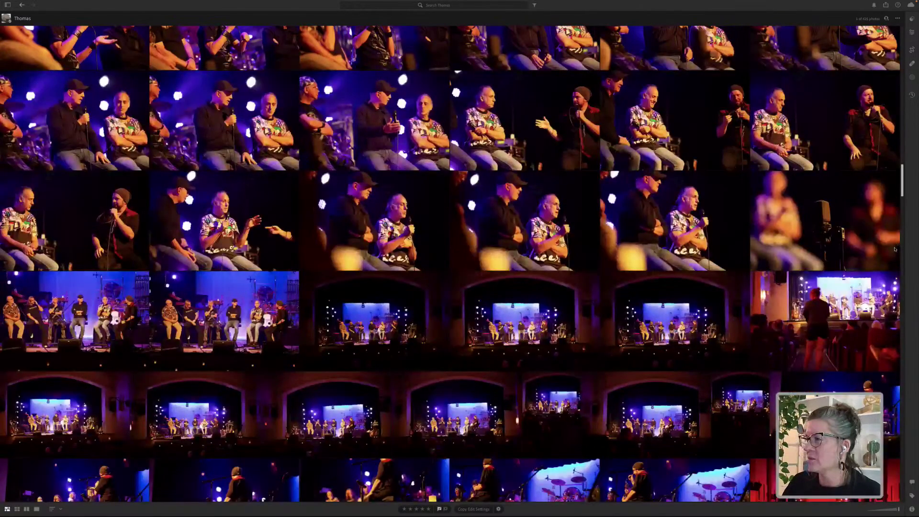
scroll(896, 248, down, 8)
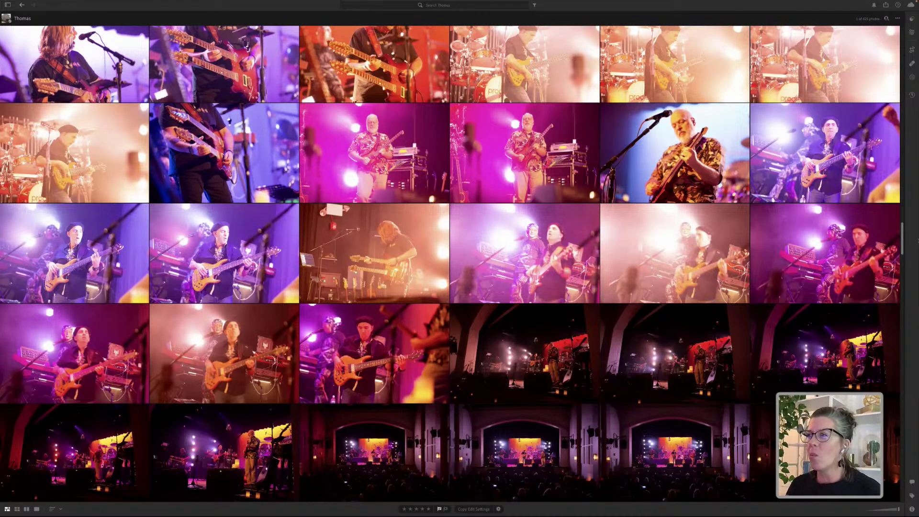
scroll(682, 427, down, 1)
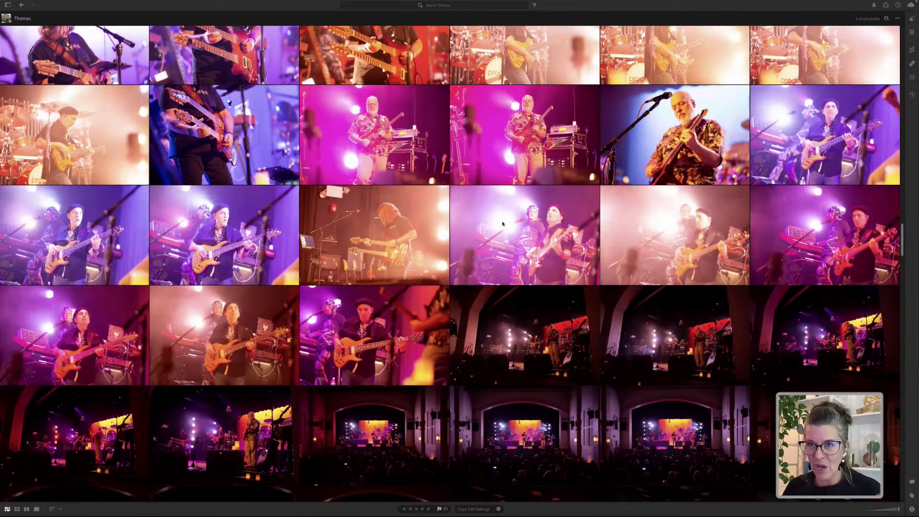
scroll(518, 284, down, 2)
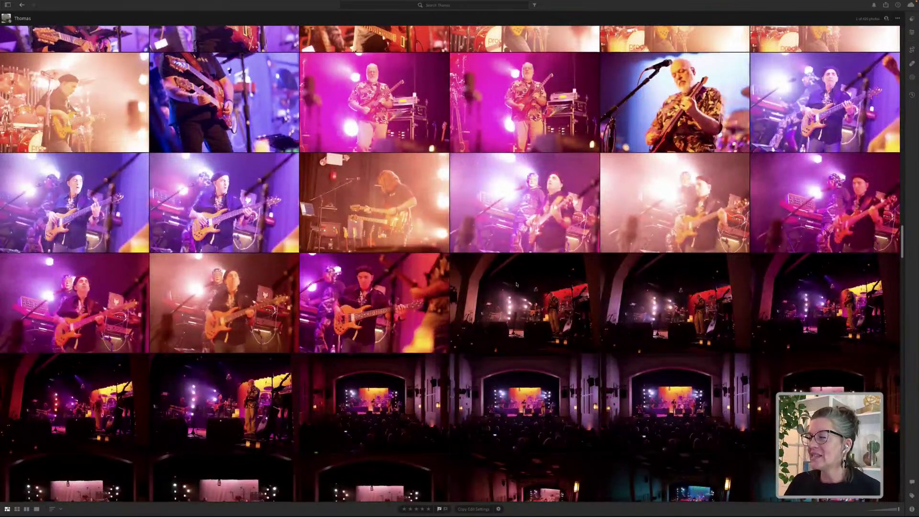
scroll(517, 285, down, 3)
scroll(516, 284, down, 6)
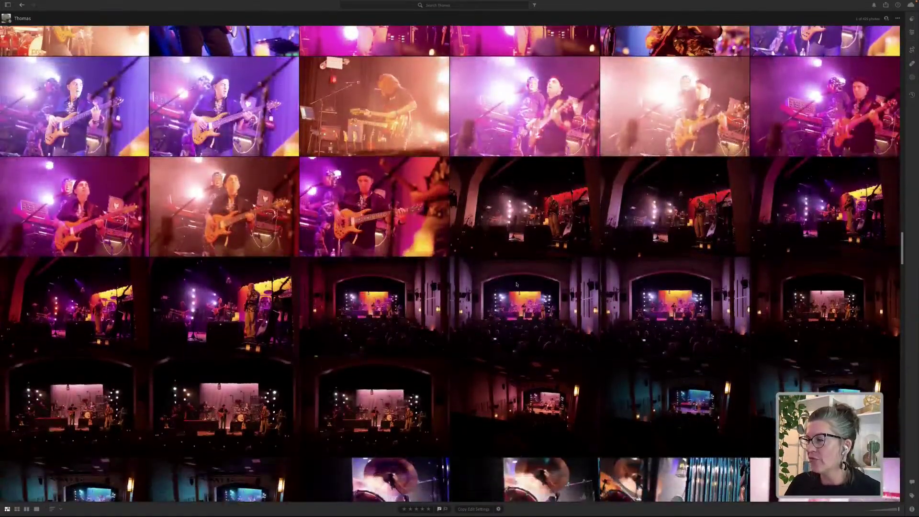
scroll(517, 284, down, 1)
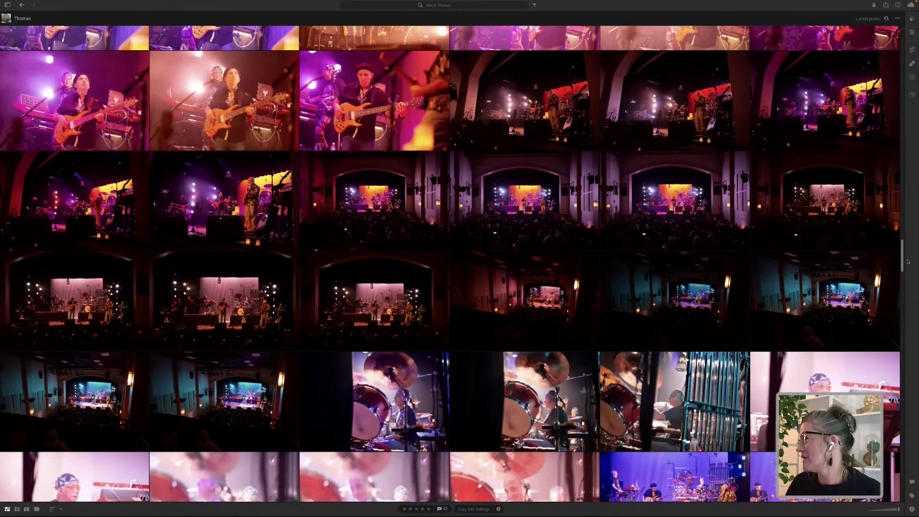
scroll(886, 156, down, 8)
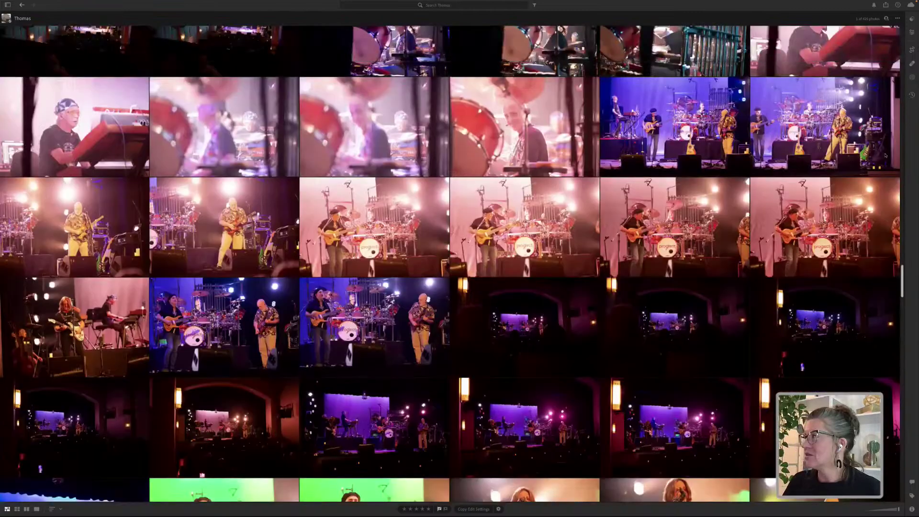
scroll(886, 156, up, 10)
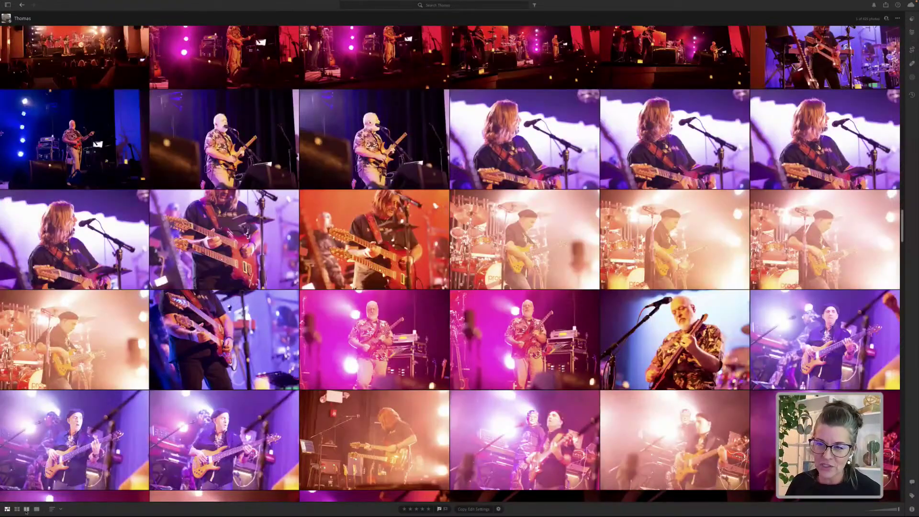
- Open one of the darker Mars Theatre street photos in the single-photo view and show its edit controls
click(37, 510)
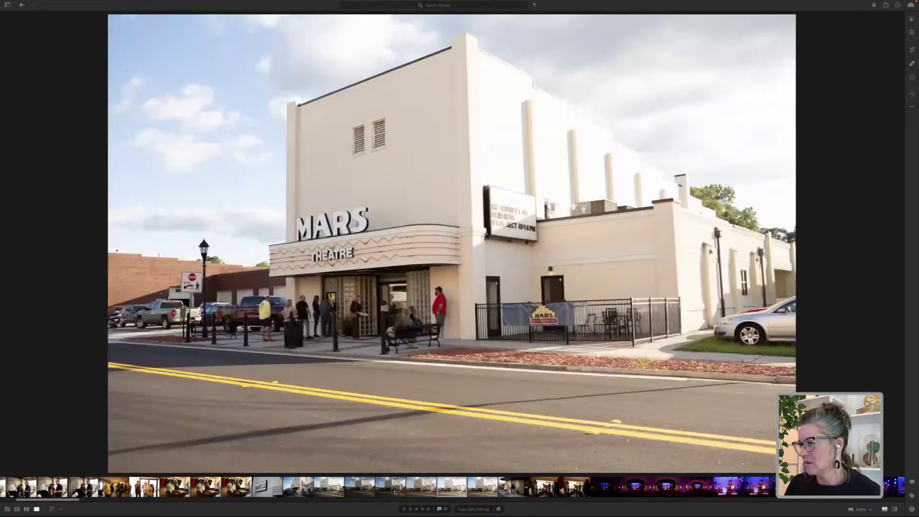
click(395, 491)
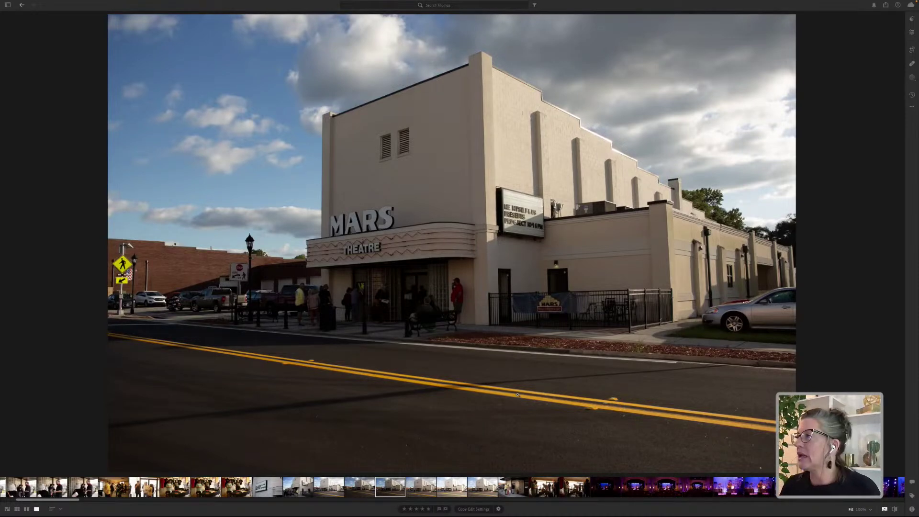
click(913, 32)
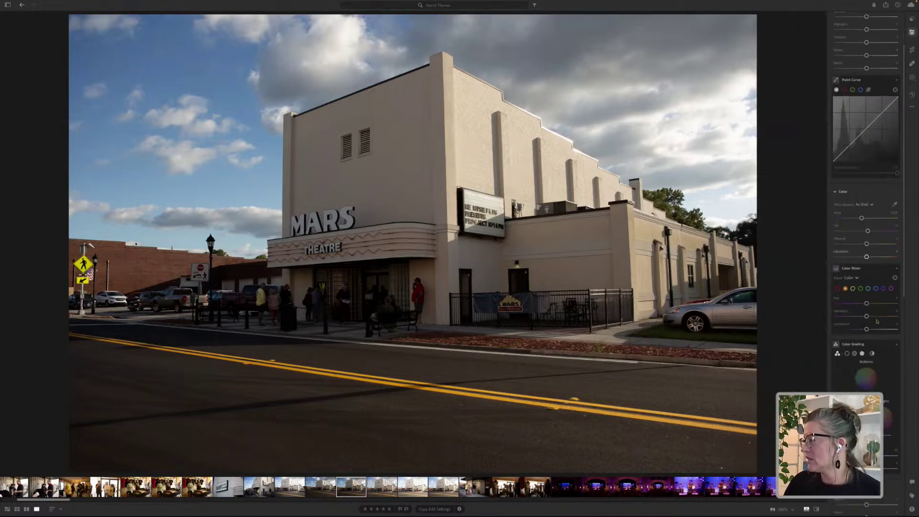
- Enable lens corrections for the Mars Theatre photo
scroll(874, 364, down, 10)
scroll(873, 364, down, 5)
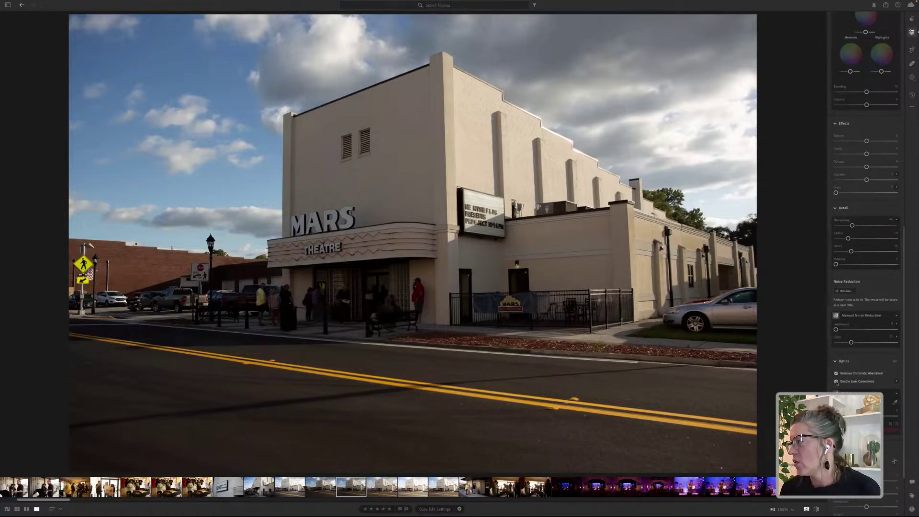
click(837, 382)
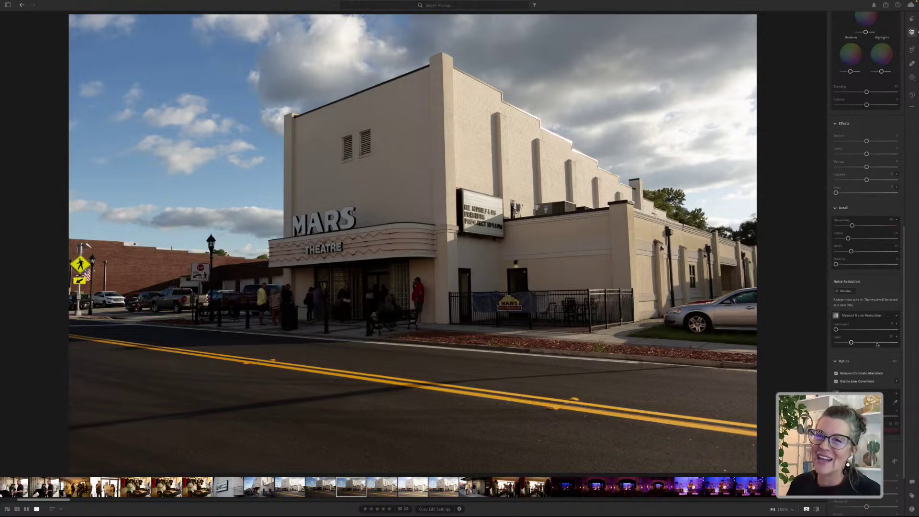
- Using Guided Upright, place vertical guides along the left edge and the right front corner of the theatre's facade
scroll(846, 325, up, 3)
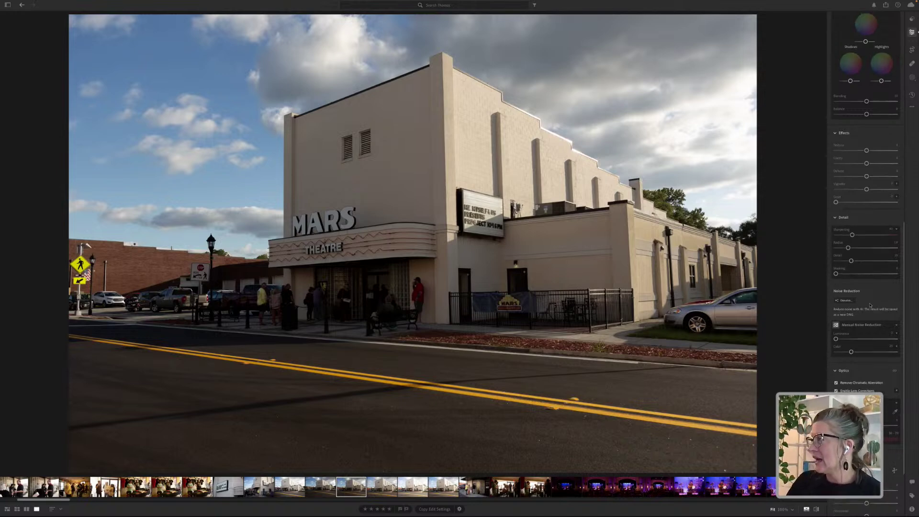
scroll(847, 343, down, 6)
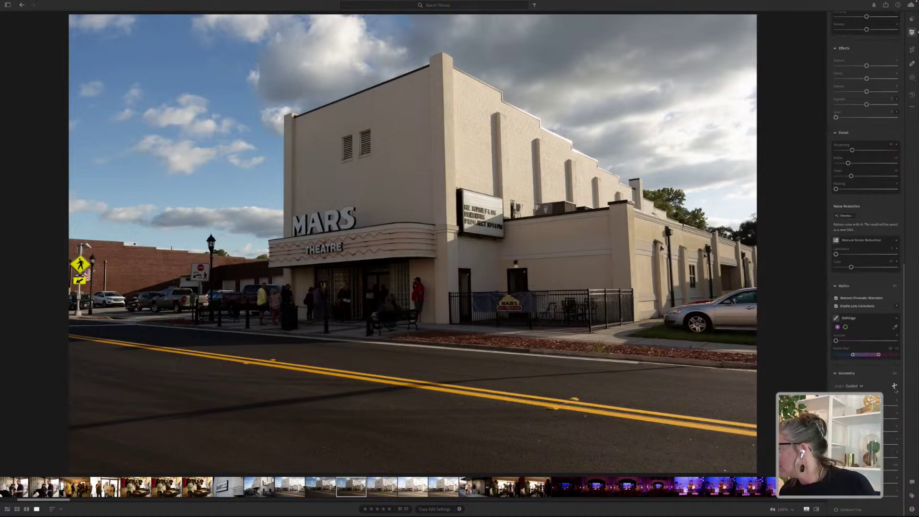
click(894, 386)
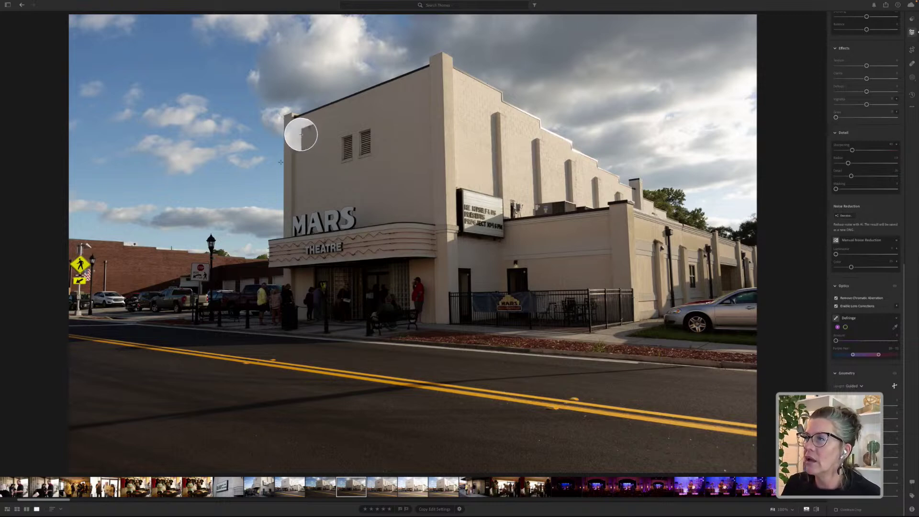
drag(284, 116, 282, 235)
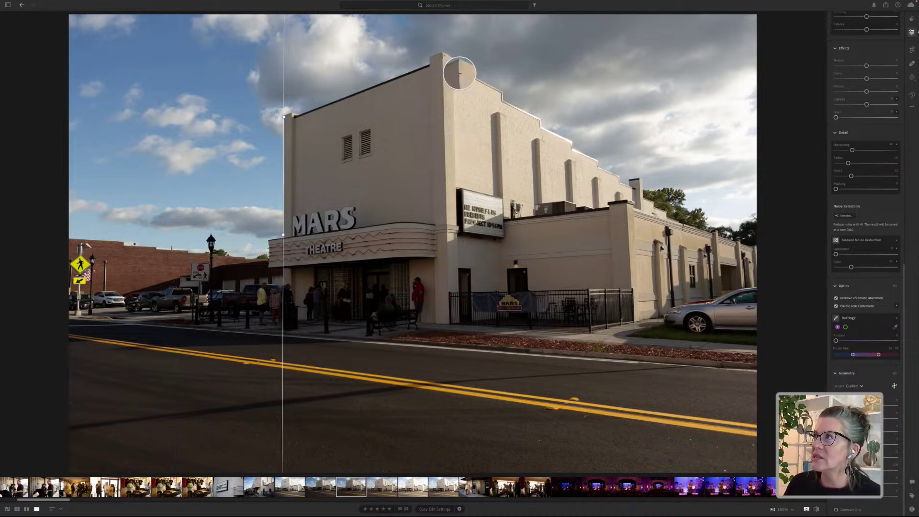
drag(460, 73, 463, 235)
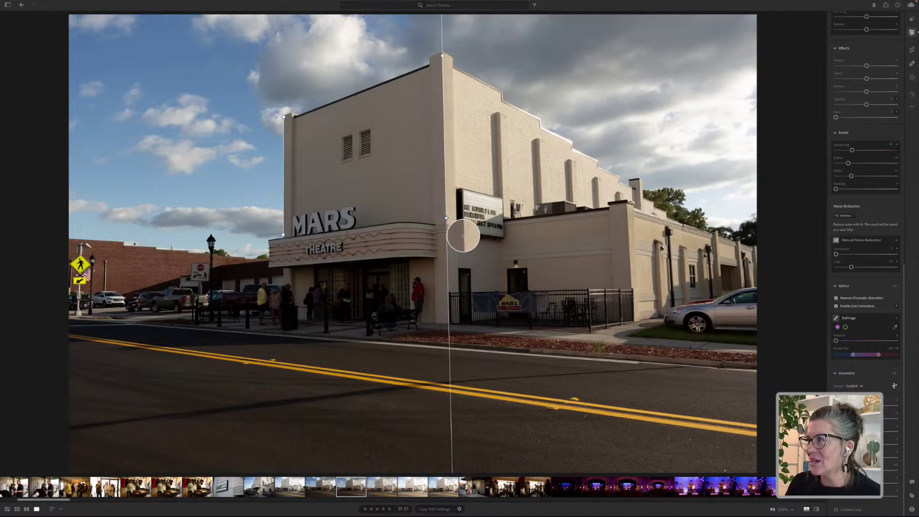
drag(464, 235, 463, 236)
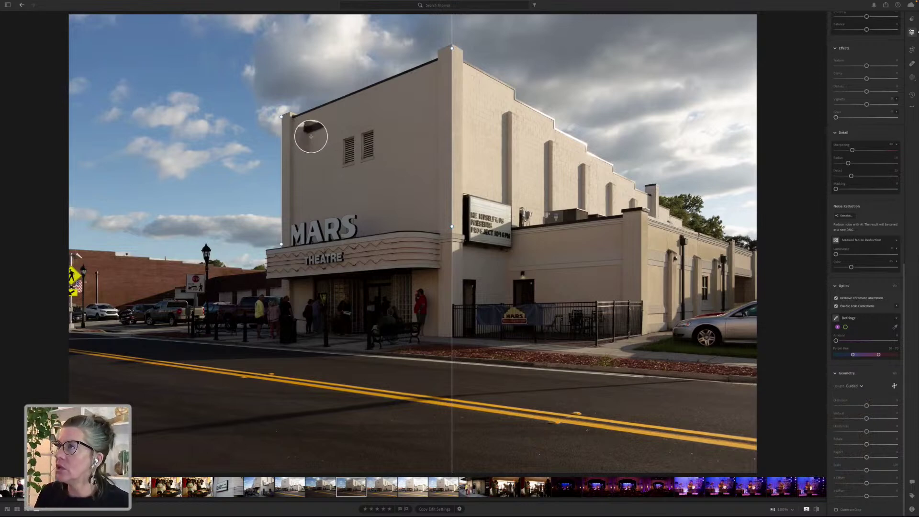
- Add horizontal guides along the facade's roofline and the upper edge of the marquee to level the building's front
drag(293, 117, 437, 61)
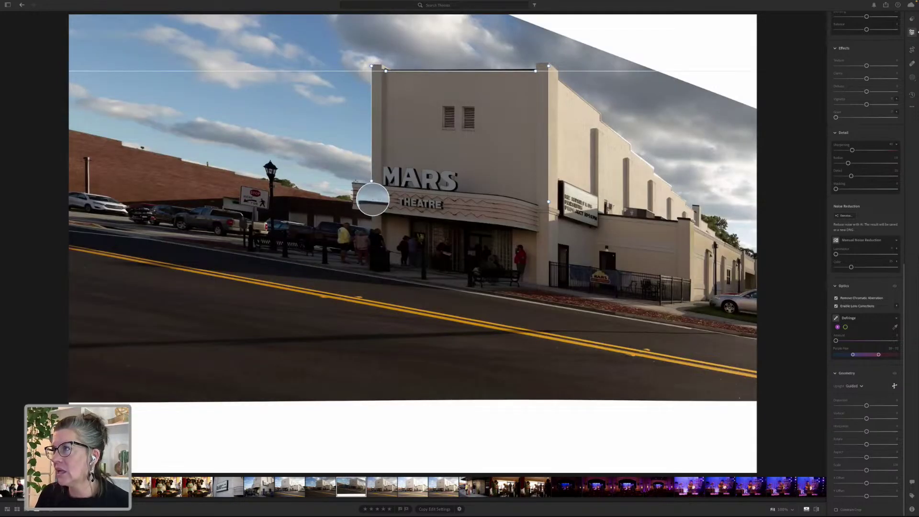
drag(355, 183, 497, 196)
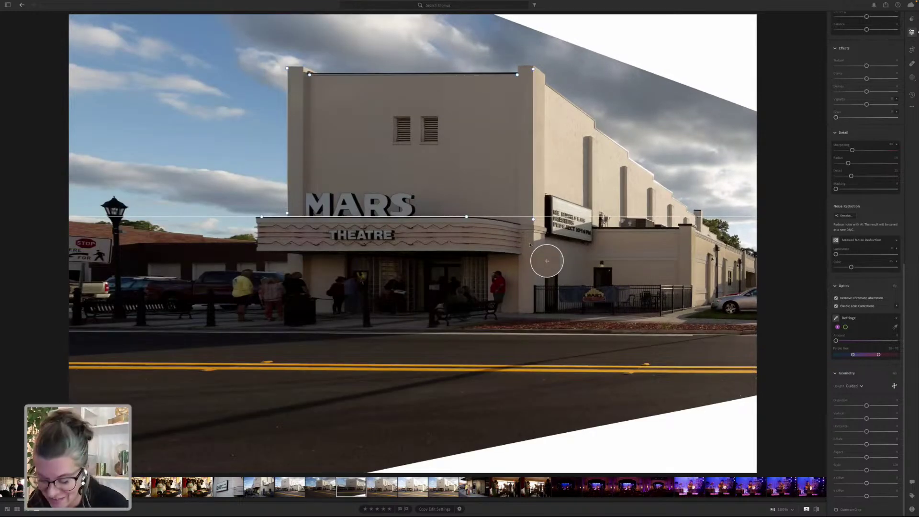
- Undo the horizontal Guided Upright guides along the theatre's roofline and marquee
key(ctrl+z)
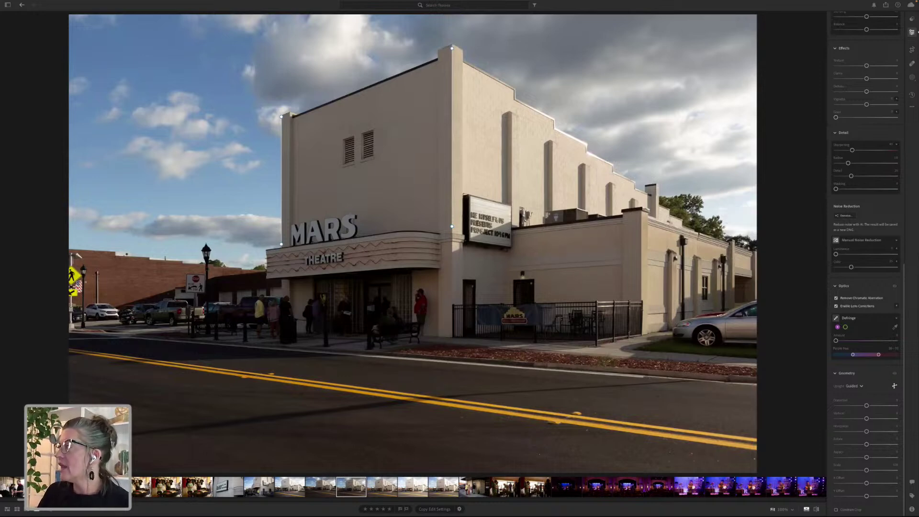
- Brighten the theatre photo by lifting the midtones of the point curve, and reduce the Highlights and Whites
scroll(862, 207, up, 12)
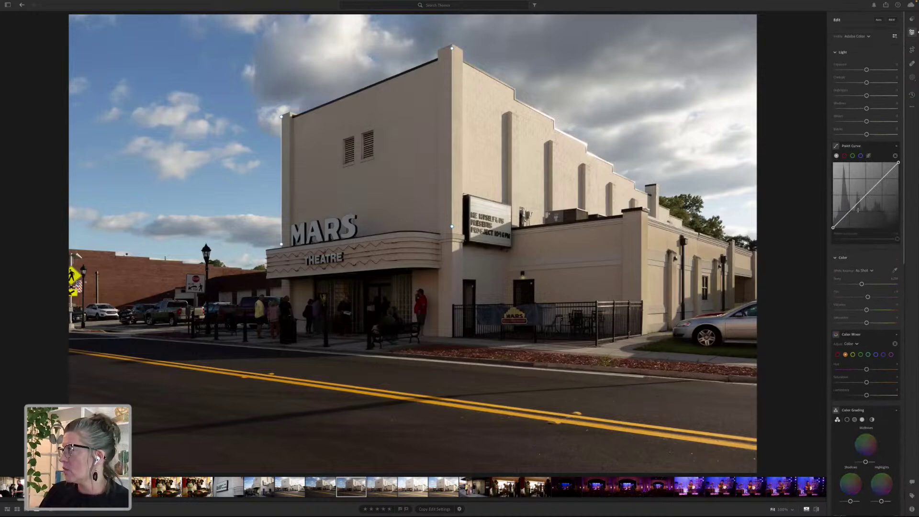
drag(864, 195, 862, 185)
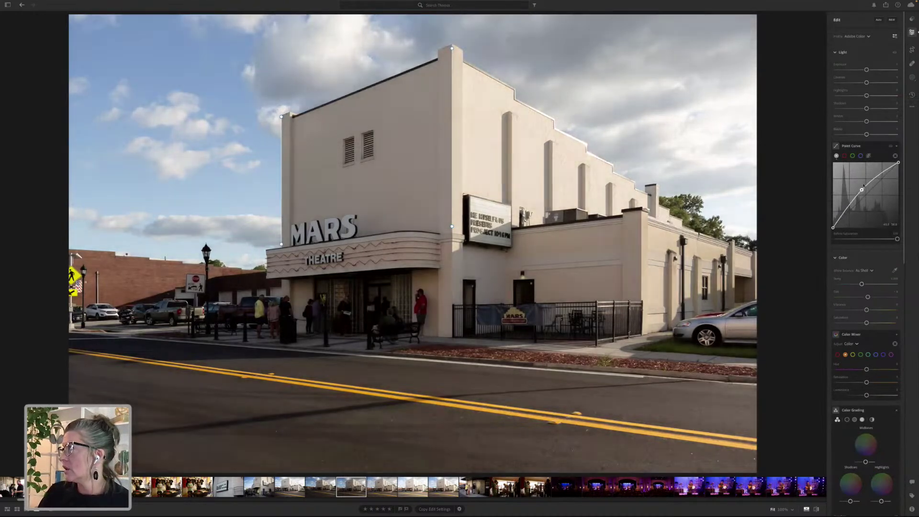
click(877, 96)
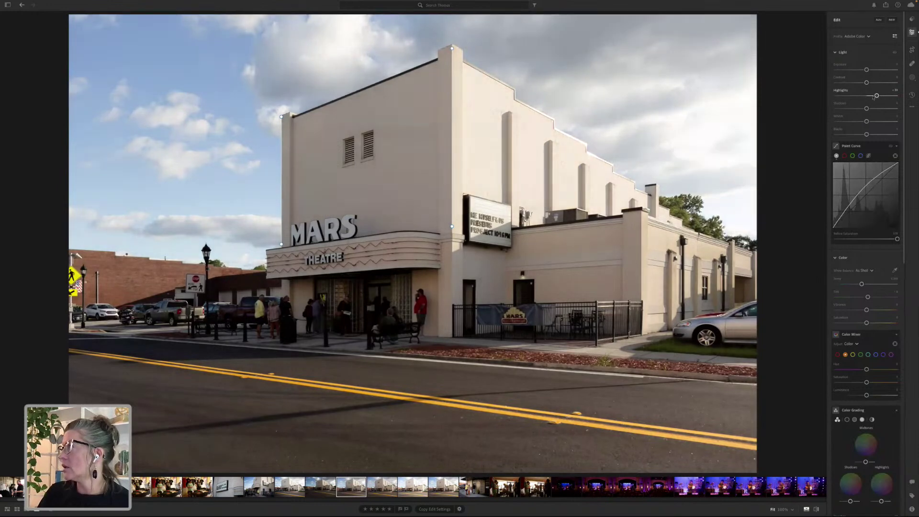
drag(863, 96, 860, 122)
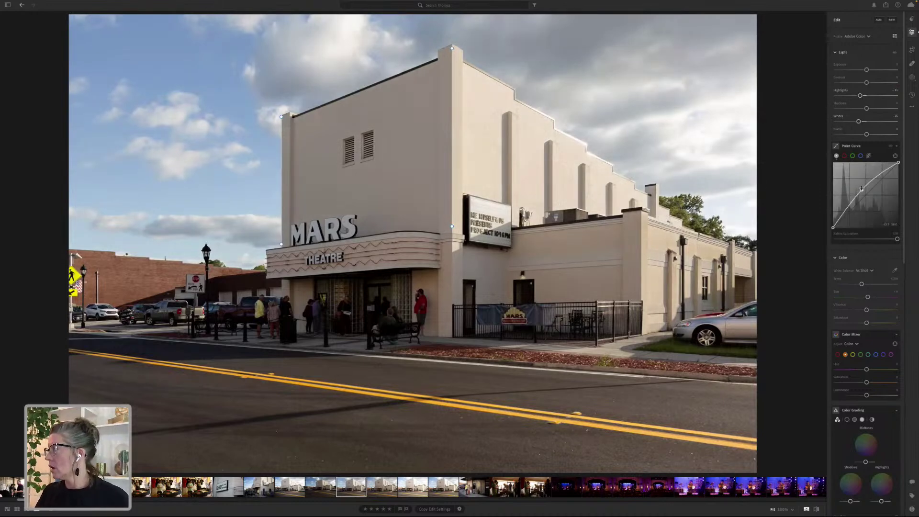
drag(862, 189, 862, 188)
drag(862, 188, 861, 187)
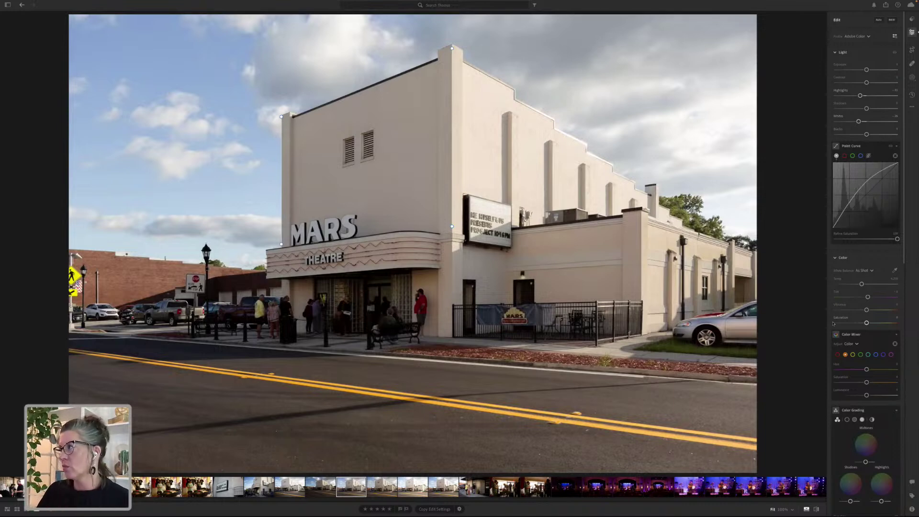
- In the Color Mixer, raise the saturation of the blues and slightly lower their luminance to enrich the sky
scroll(857, 316, down, 3)
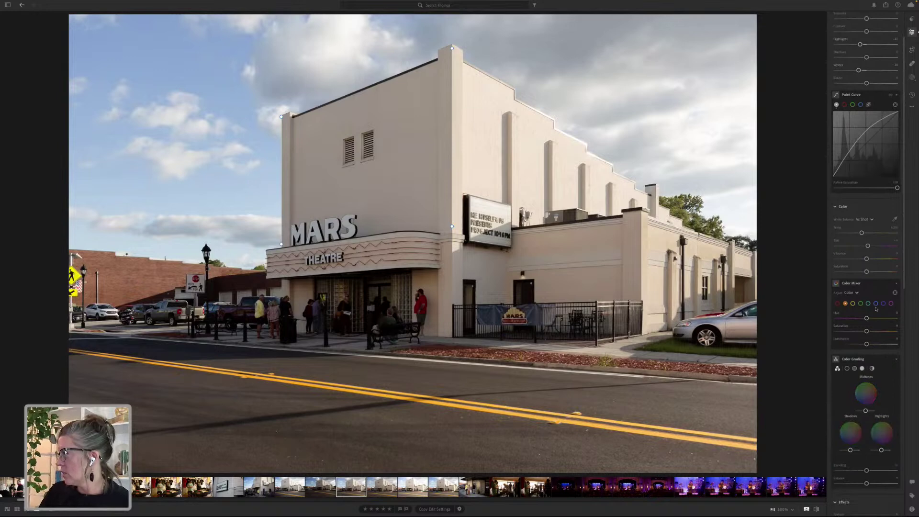
click(876, 304)
click(876, 332)
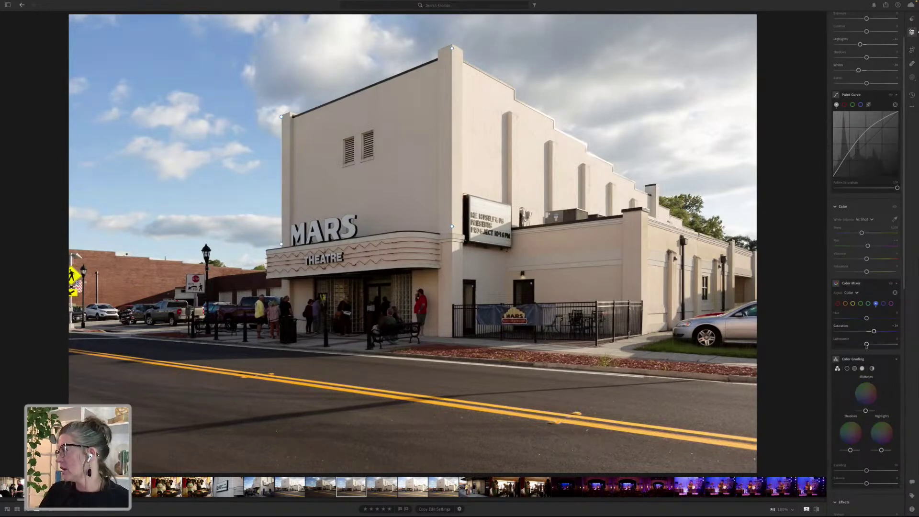
drag(867, 344, 865, 343)
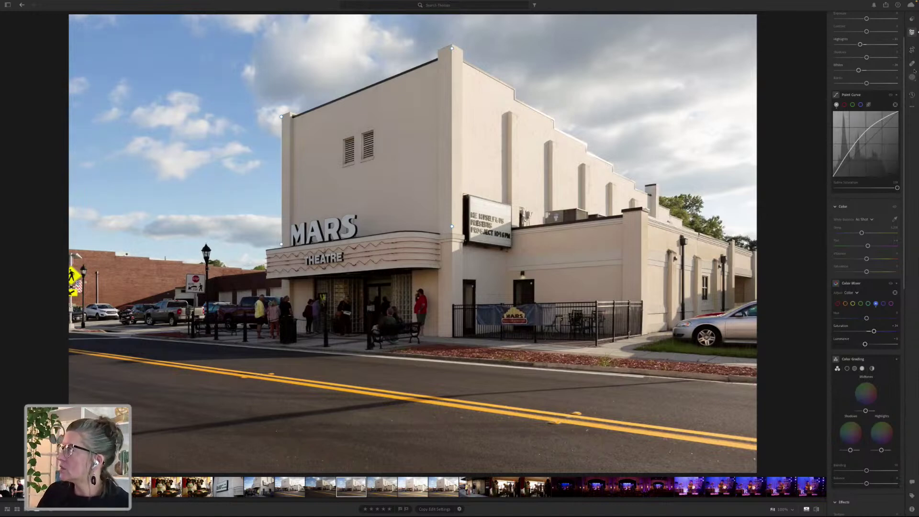
- Rate the photo one star and draw a radial gradient mask over the bright sky above the theatre's side wall
key(m)
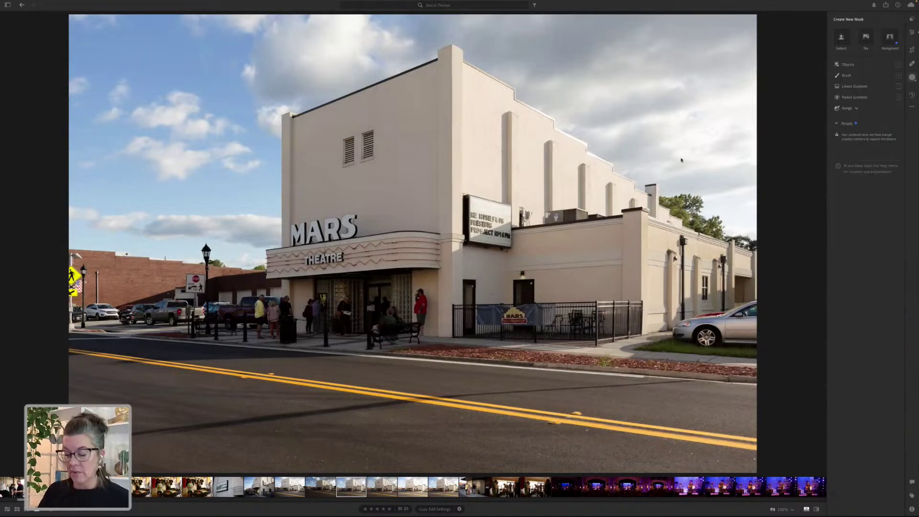
key(1)
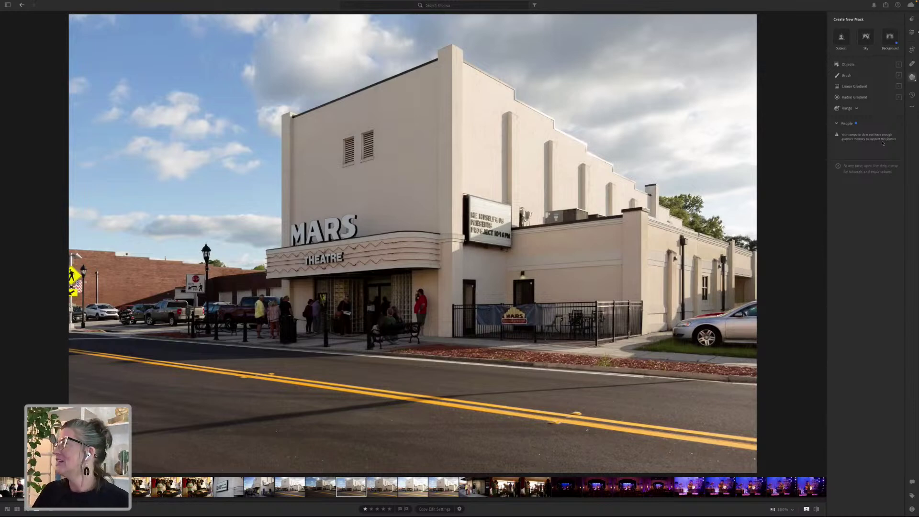
mouse_move(880, 86)
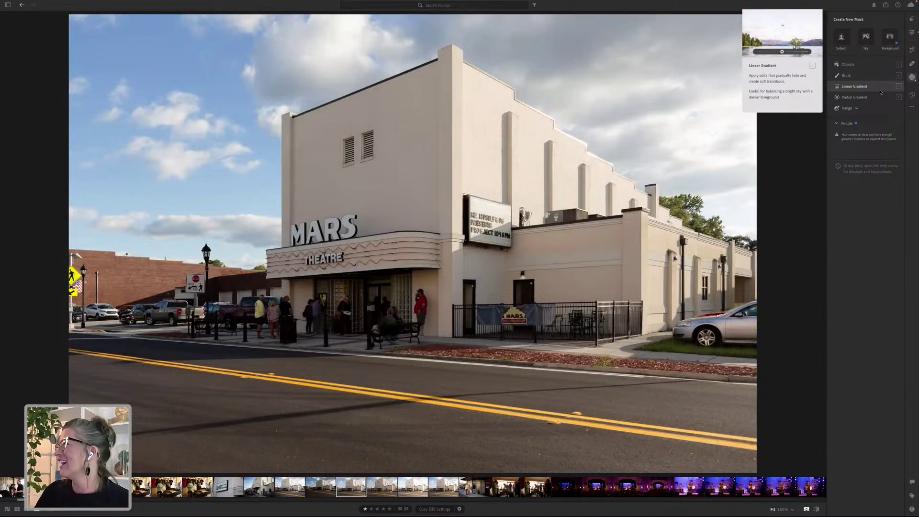
click(838, 98)
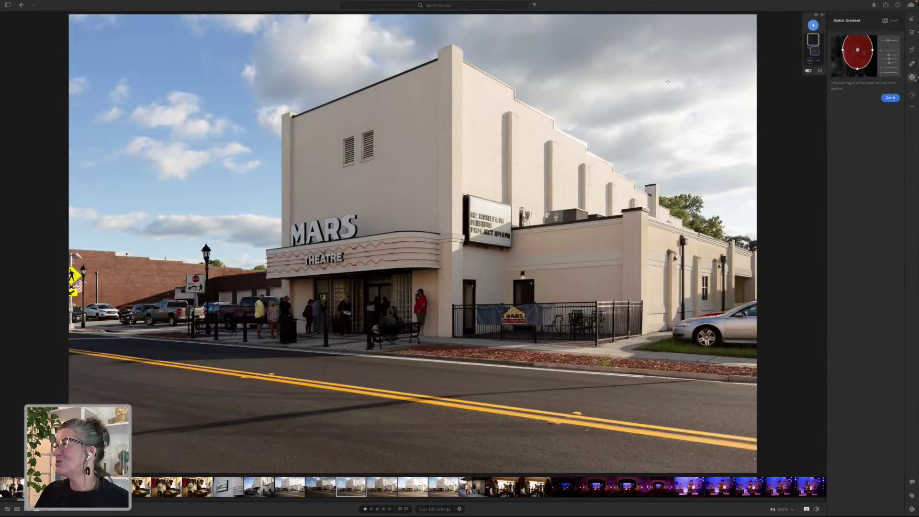
mouse_move(649, 58)
mouse_down()
mouse_move(743, 169)
mouse_move(757, 172)
mouse_up()
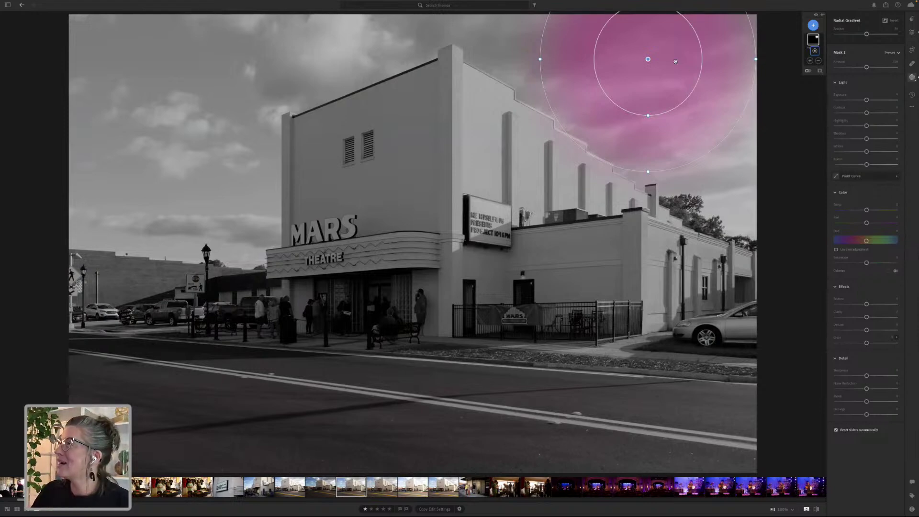
- Widen the radial mask and reposition it over the bright clouds and trees at the photo's right edge
drag(675, 62, 735, 112)
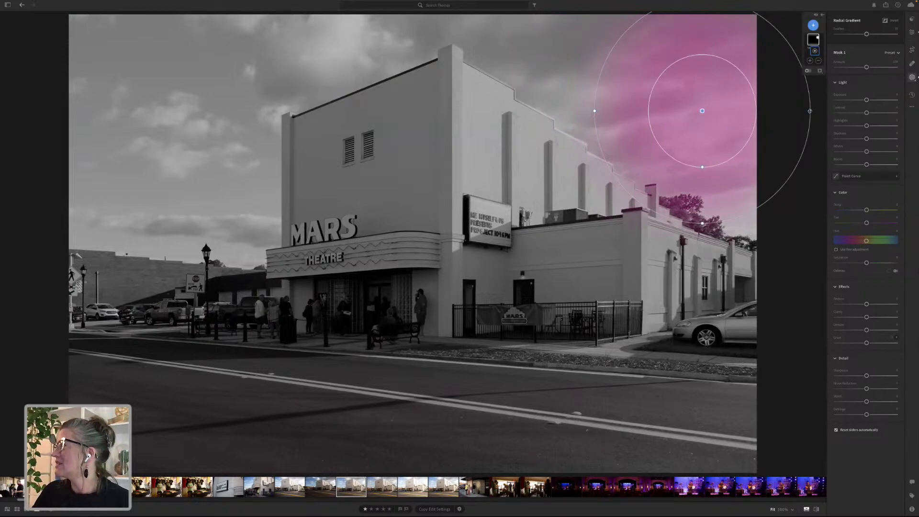
drag(809, 111, 827, 110)
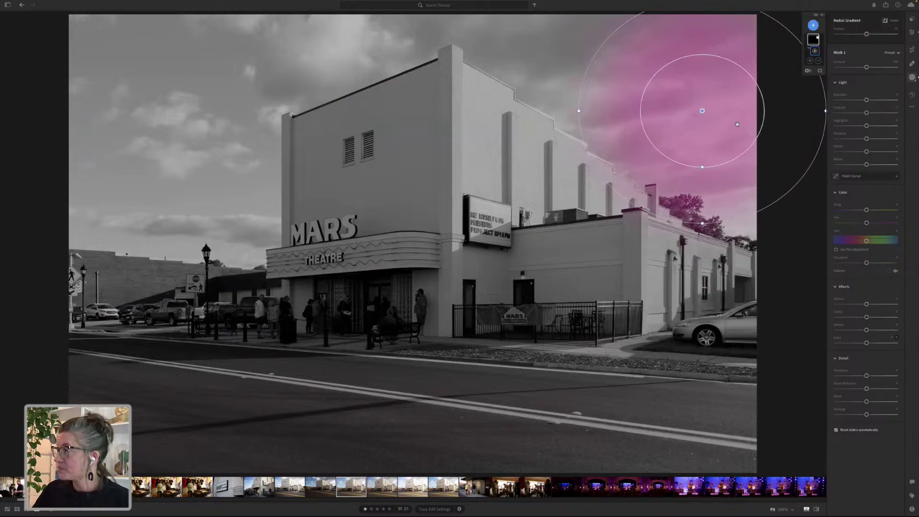
drag(737, 140, 743, 140)
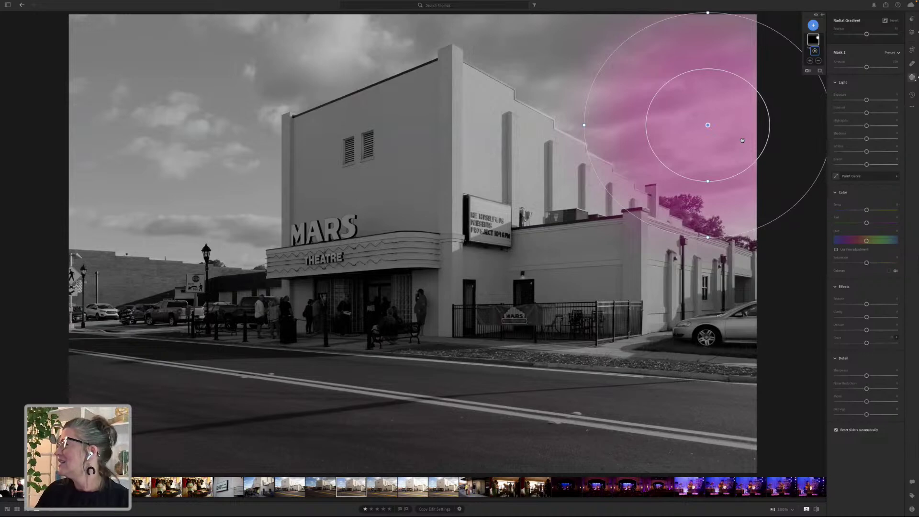
- Create a warm glow in the masked sky with negative Dehaze, a warmer temperature and slightly higher exposure, then return to the general edit controls
mouse_move(868, 330)
mouse_down()
mouse_move(839, 330)
mouse_move(857, 332)
mouse_up()
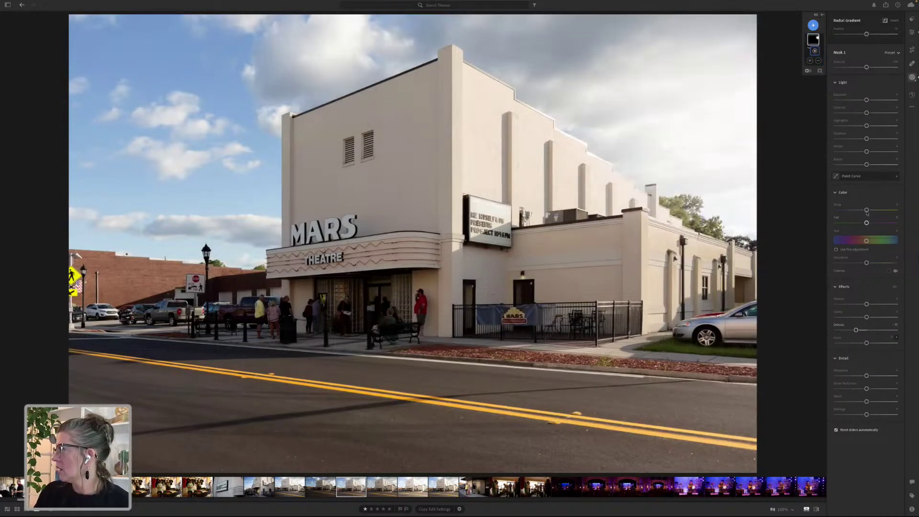
mouse_move(867, 210)
mouse_down()
mouse_move(892, 211)
mouse_move(877, 211)
mouse_up()
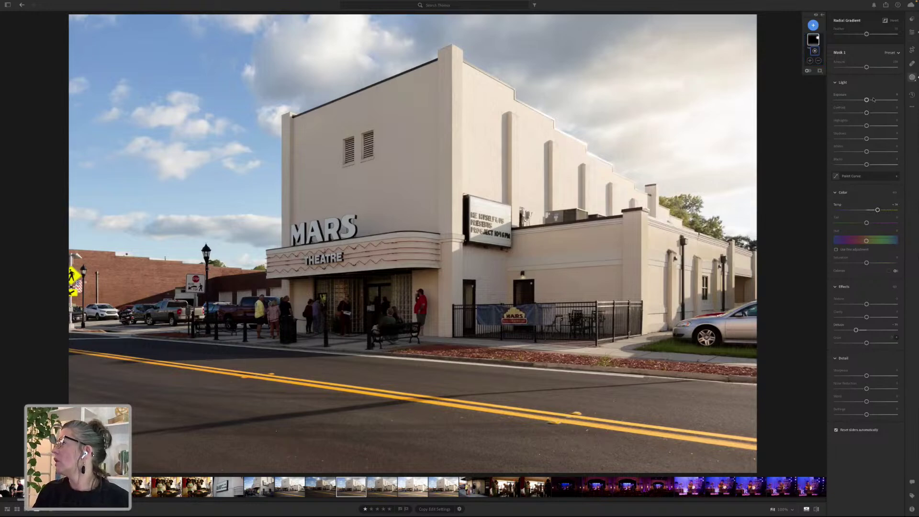
drag(870, 100, 874, 100)
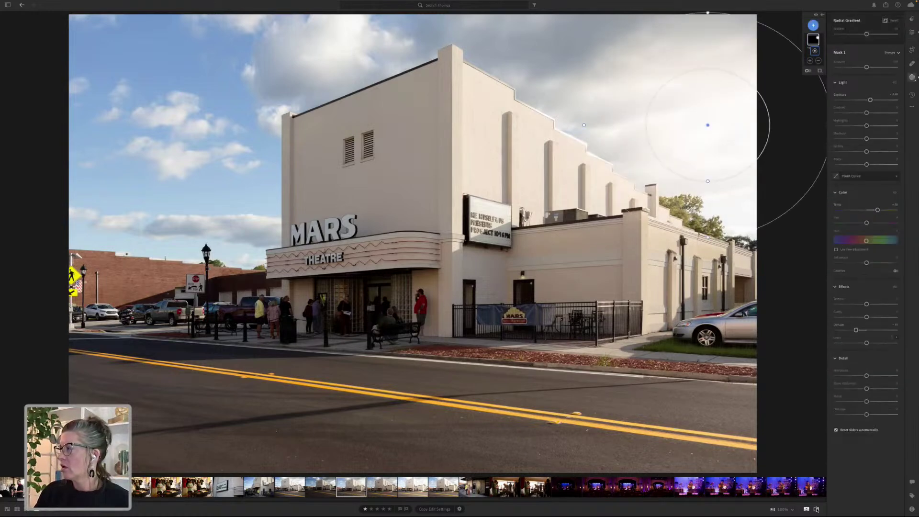
click(914, 32)
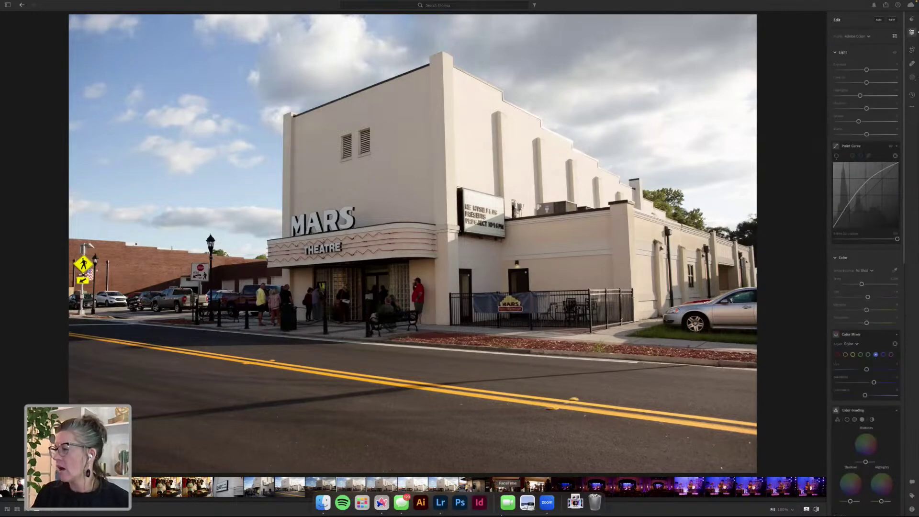
- Browse the remaining theatre and concert photos, examining wide auditorium shots and close-ups of the guitarist for exposure and light
key(Right)
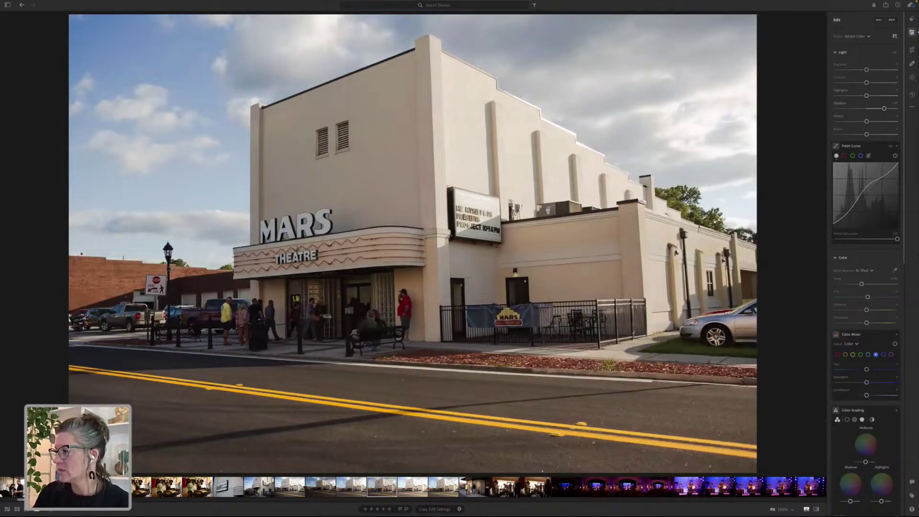
click(597, 487)
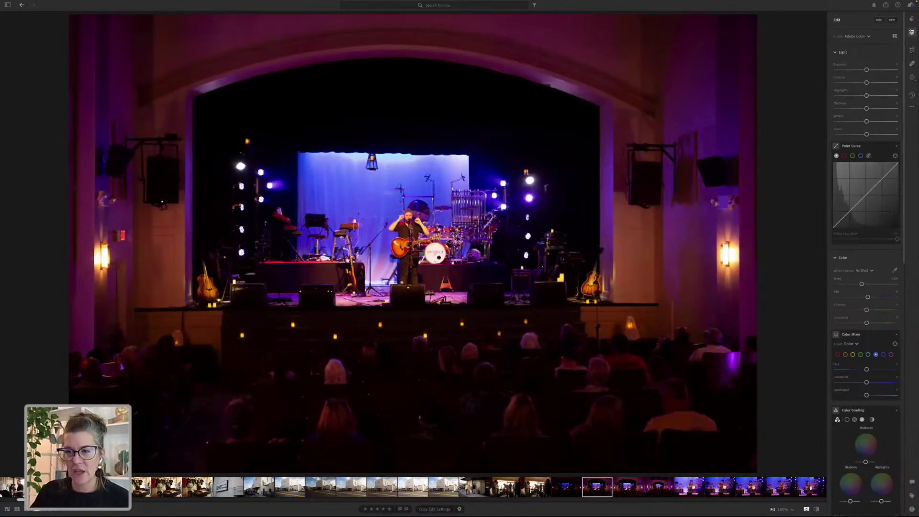
scroll(479, 487, right, 10)
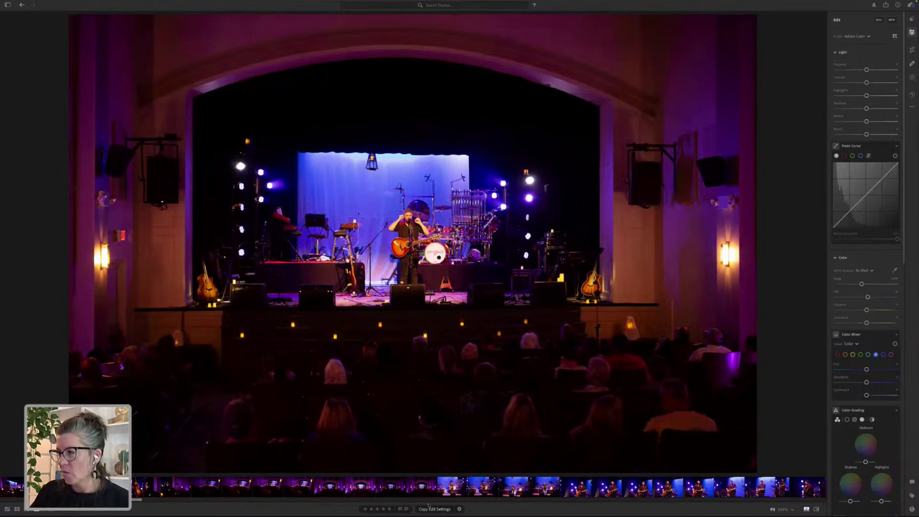
scroll(479, 487, left, 5)
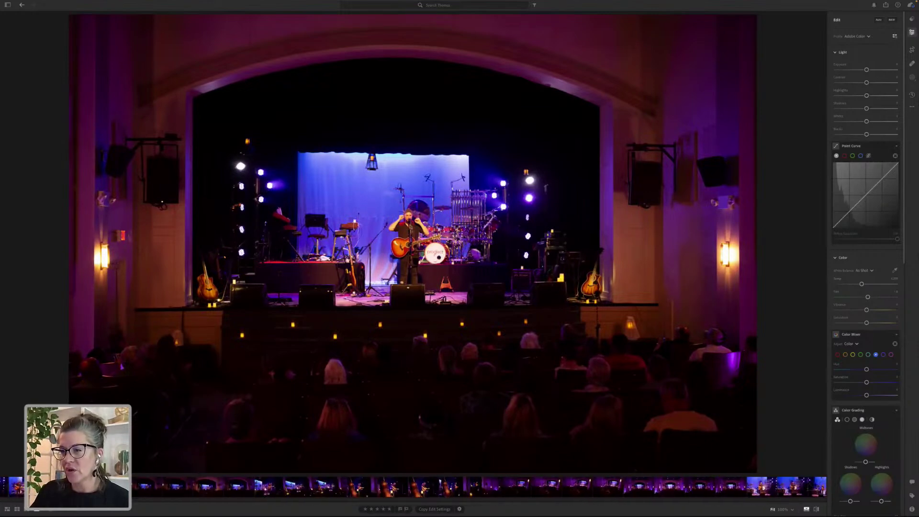
click(145, 493)
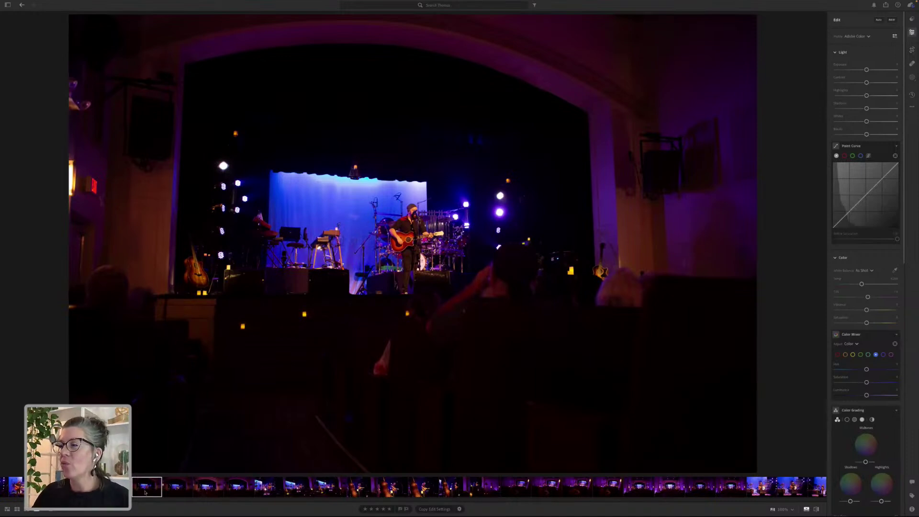
click(235, 487)
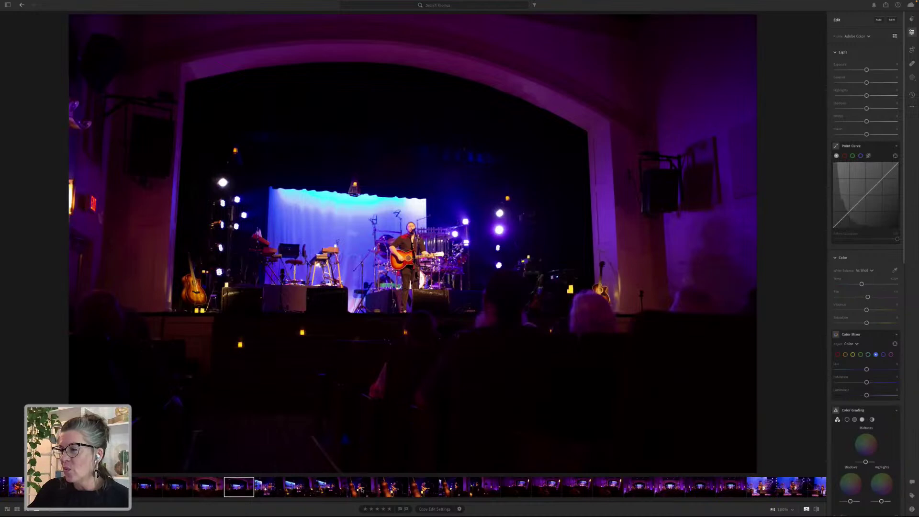
click(362, 489)
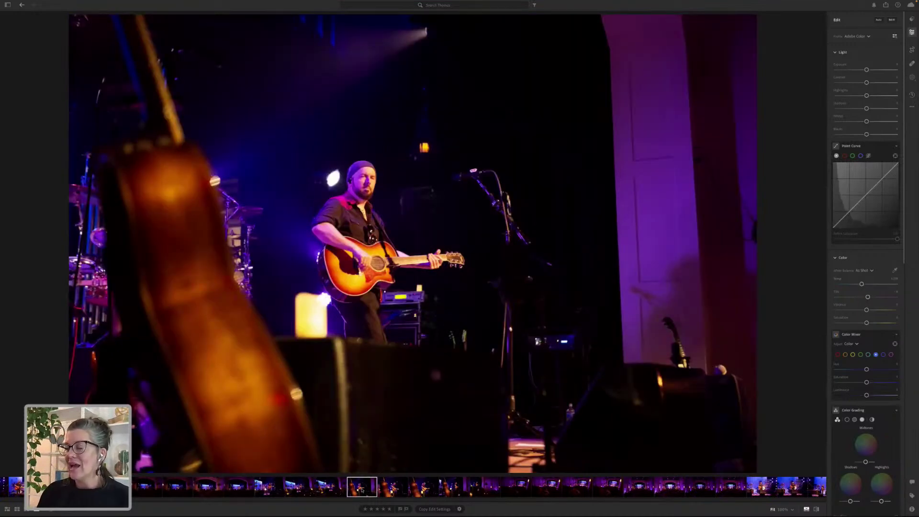
key(Right)
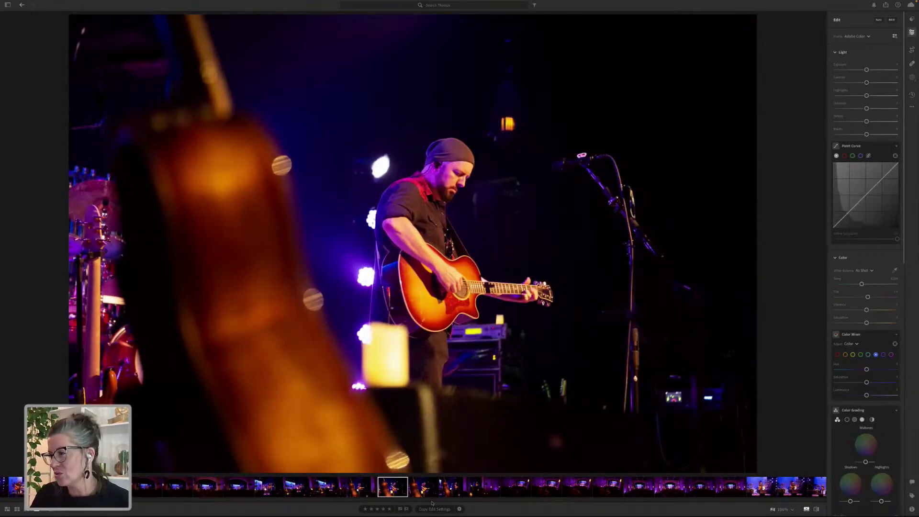
click(729, 493)
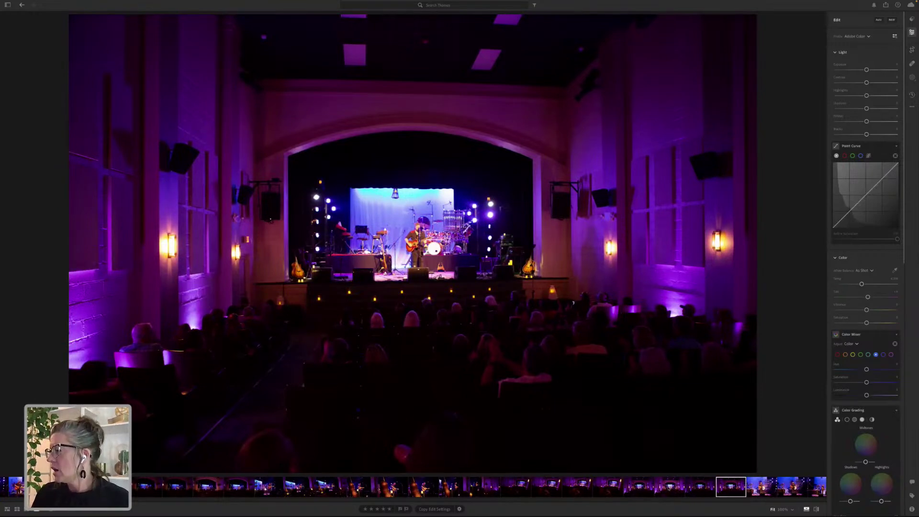
click(670, 487)
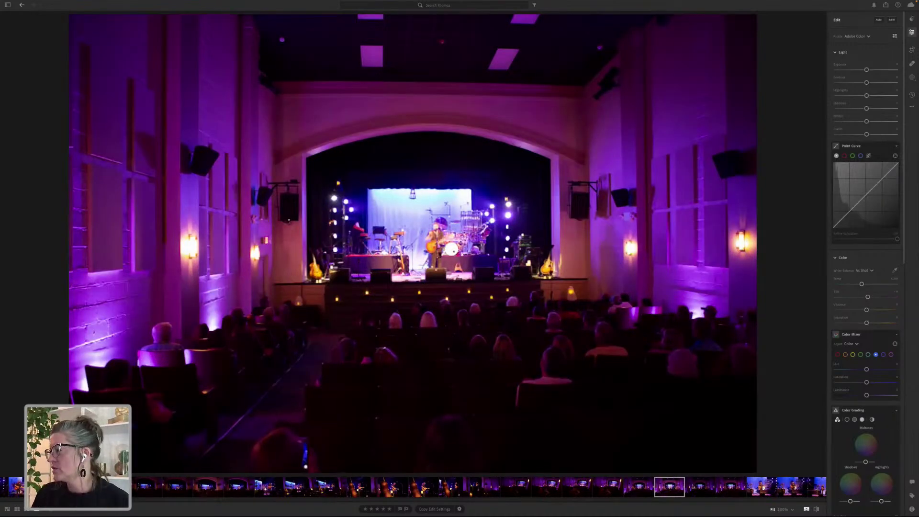
- Select the darker wide auditorium shot, place a radial gradient mask over the lit stage and lower the mask's highlights
click(702, 491)
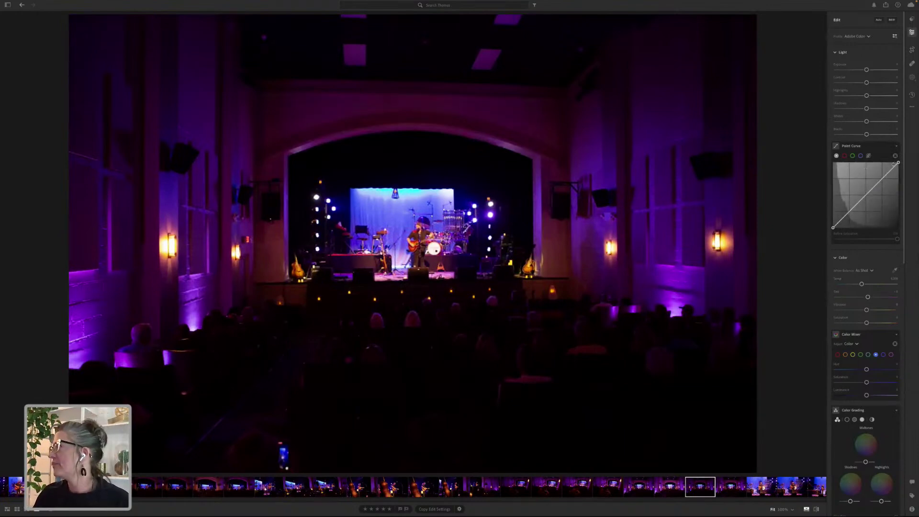
click(912, 78)
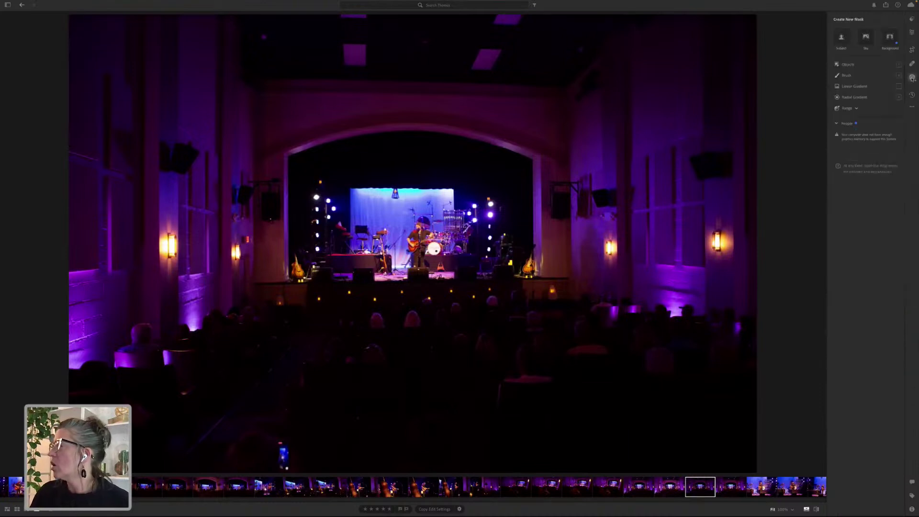
click(848, 97)
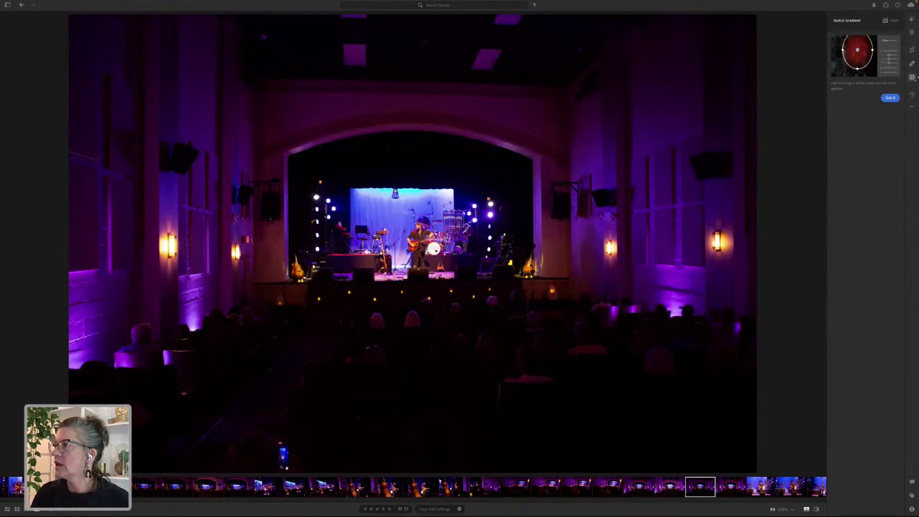
drag(294, 157, 420, 231)
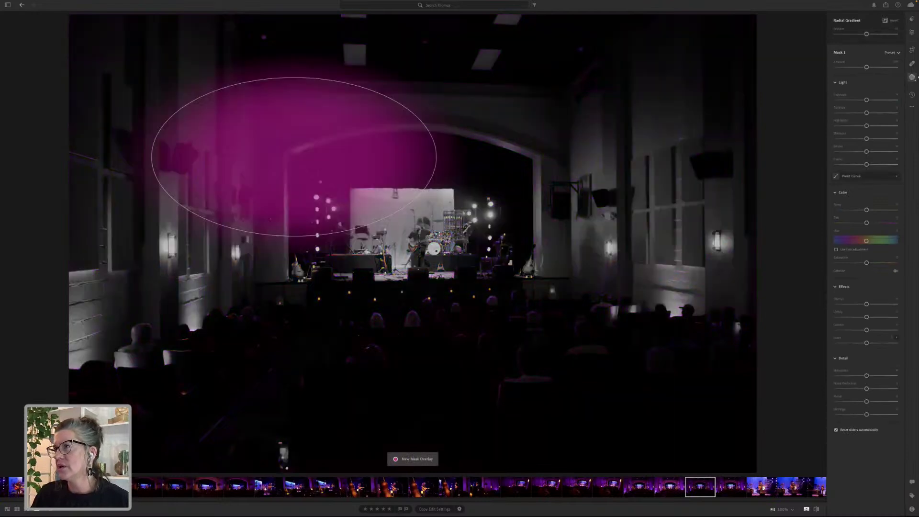
drag(328, 186, 439, 225)
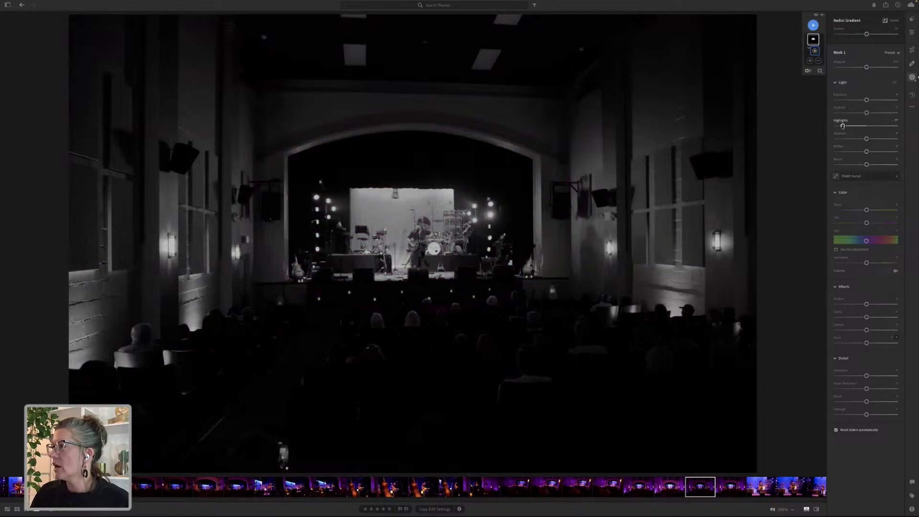
mouse_move(867, 126)
mouse_down()
mouse_move(843, 126)
mouse_move(859, 125)
mouse_up()
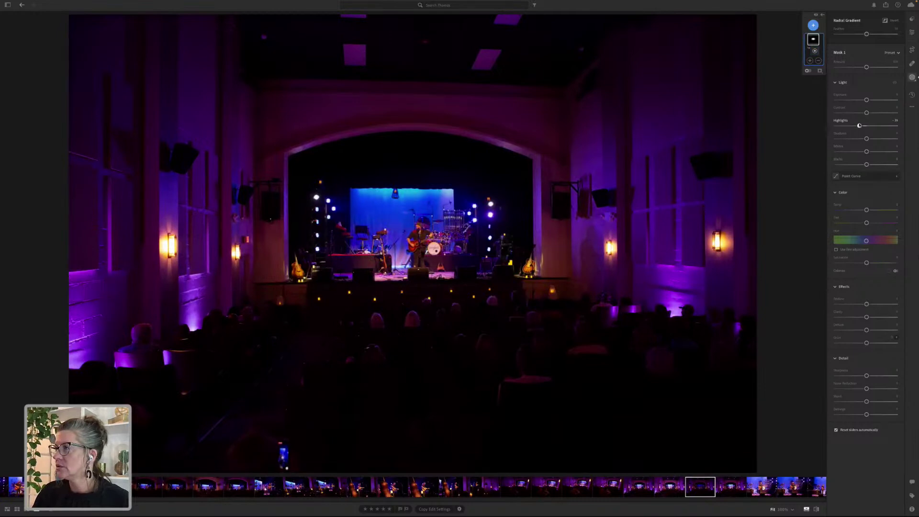
- Raise the overall shadows of the auditorium photo and warm its white balance temperature
click(913, 32)
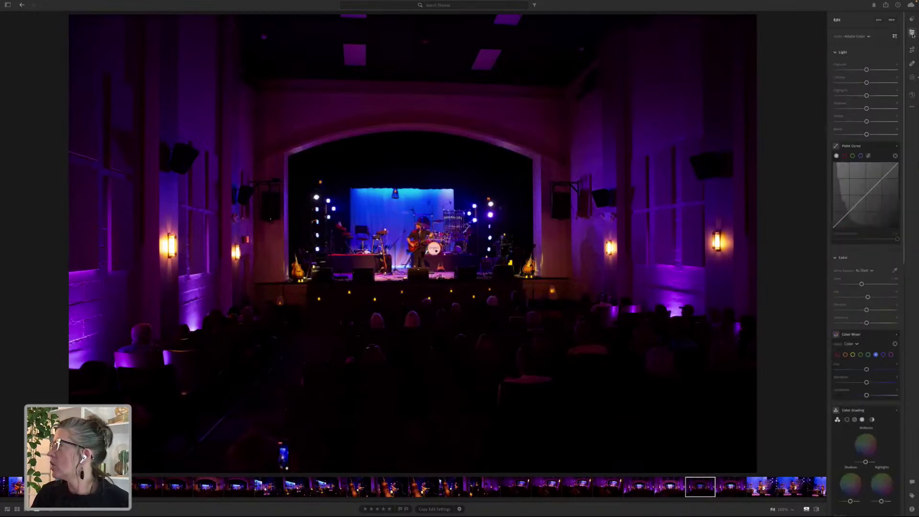
click(881, 109)
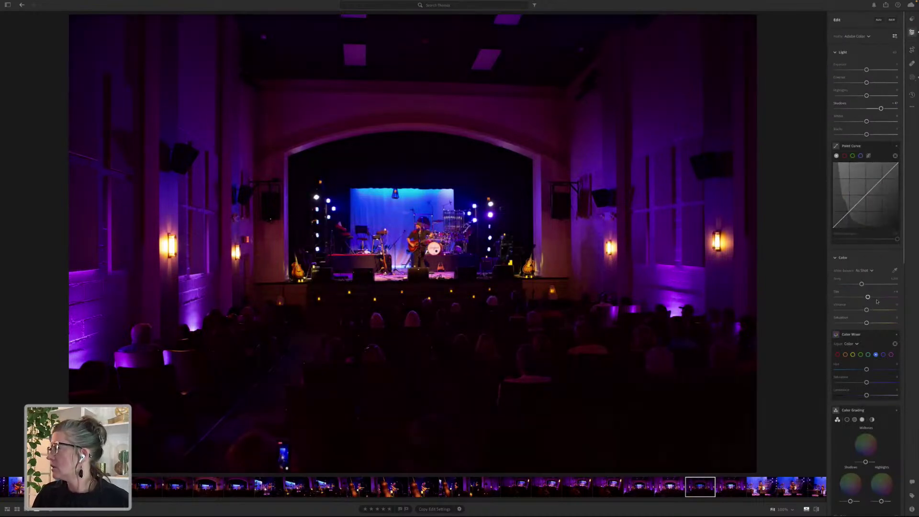
drag(862, 284, 871, 285)
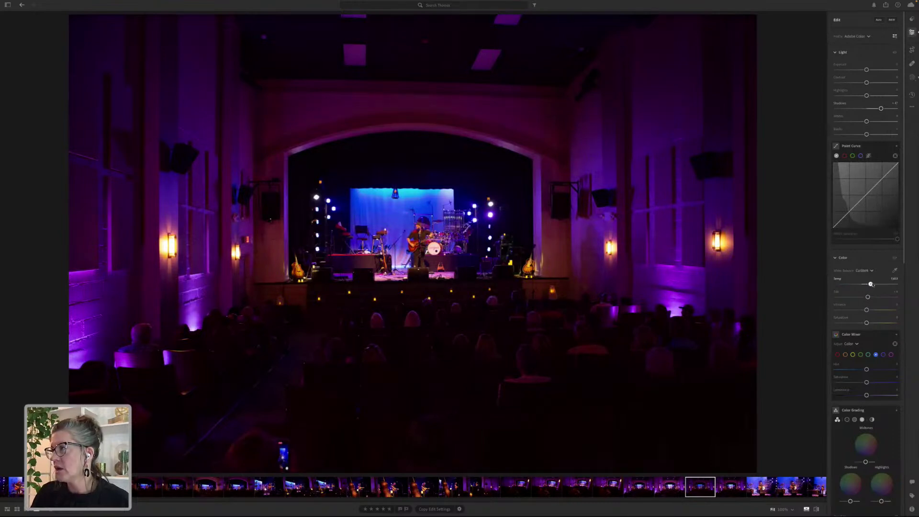
drag(872, 284, 873, 284)
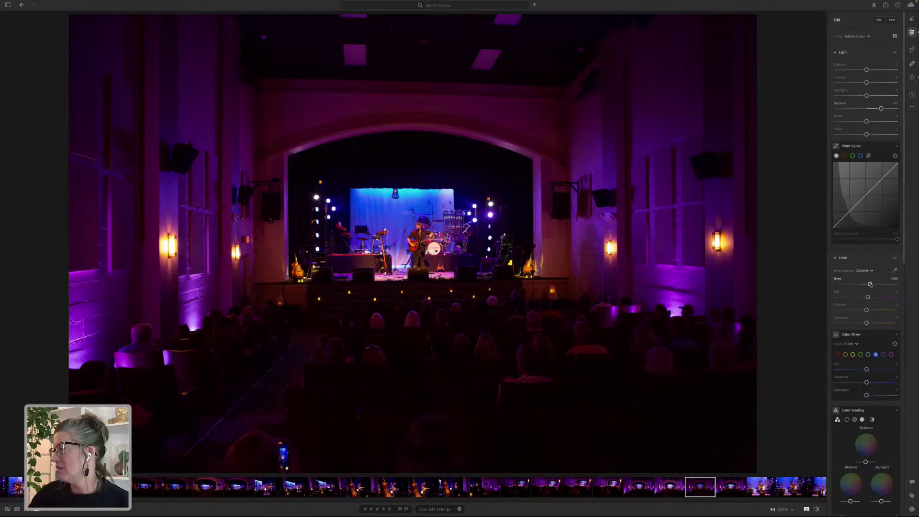
drag(871, 284, 870, 284)
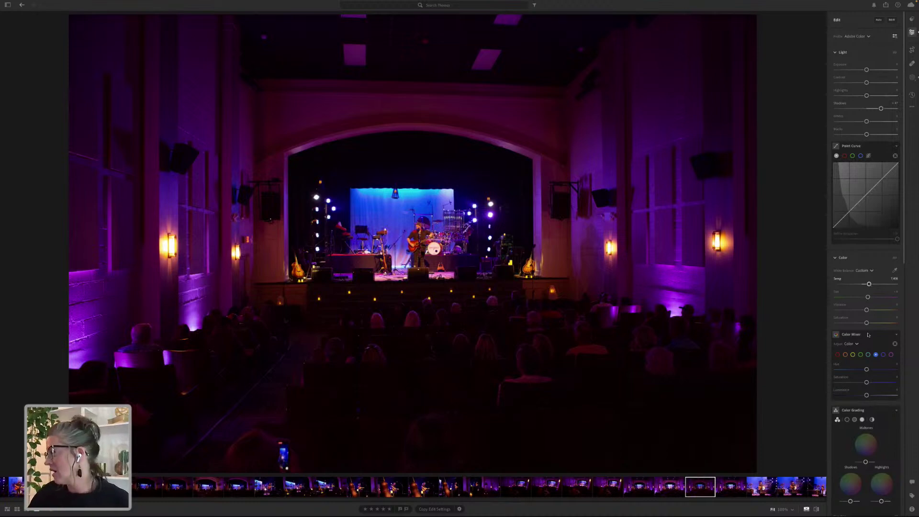
- In the Color Mixer, shift the purple hue towards blue, then raise the orange saturation and lower the orange luminance
click(883, 355)
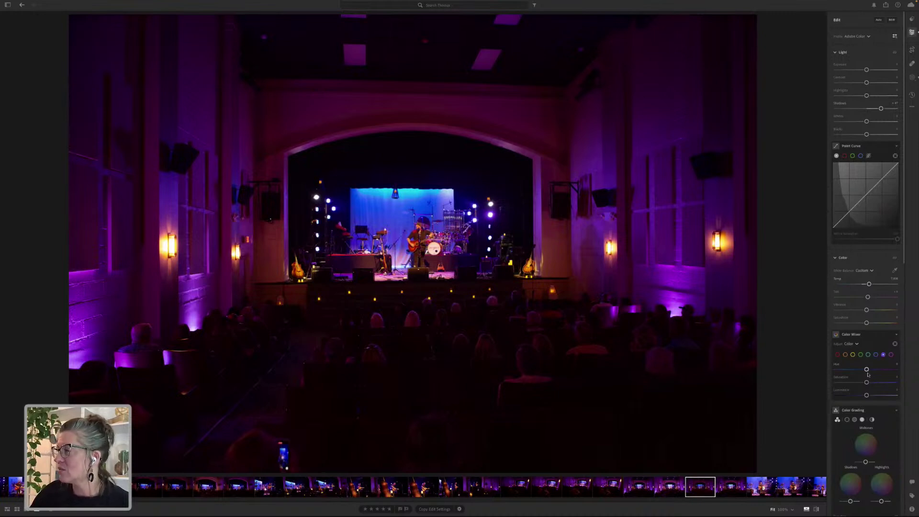
mouse_move(867, 370)
mouse_down()
mouse_move(849, 370)
mouse_move(881, 369)
mouse_move(860, 369)
mouse_up()
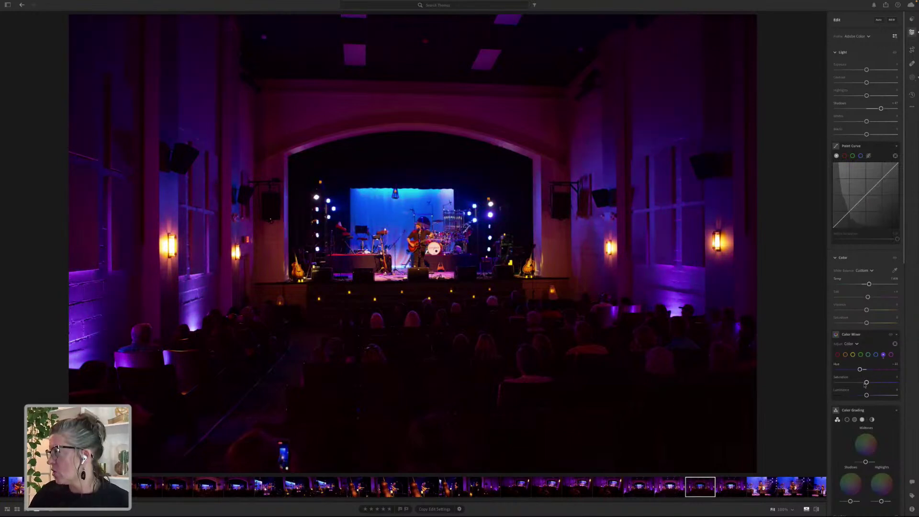
scroll(866, 383, down, 1)
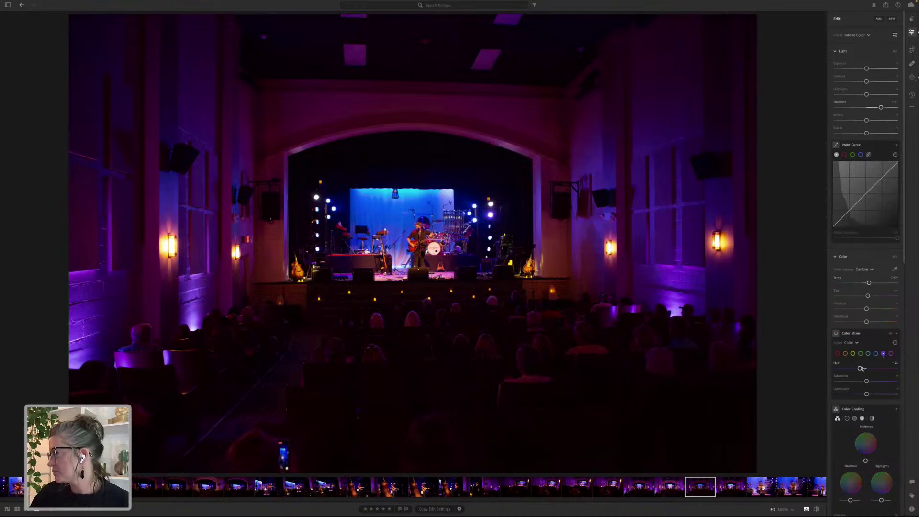
click(847, 354)
mouse_move(867, 382)
mouse_down()
mouse_move(878, 381)
mouse_move(861, 395)
mouse_up()
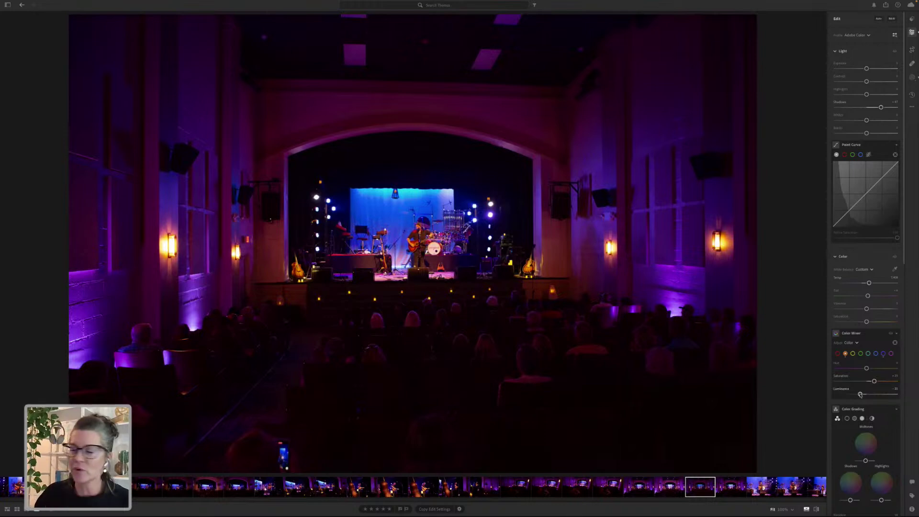
- Color grade the auditorium photo, trying a green shadow tint before settling on blue-violet shadows and slightly warm orange midtones
scroll(855, 397, down, 5)
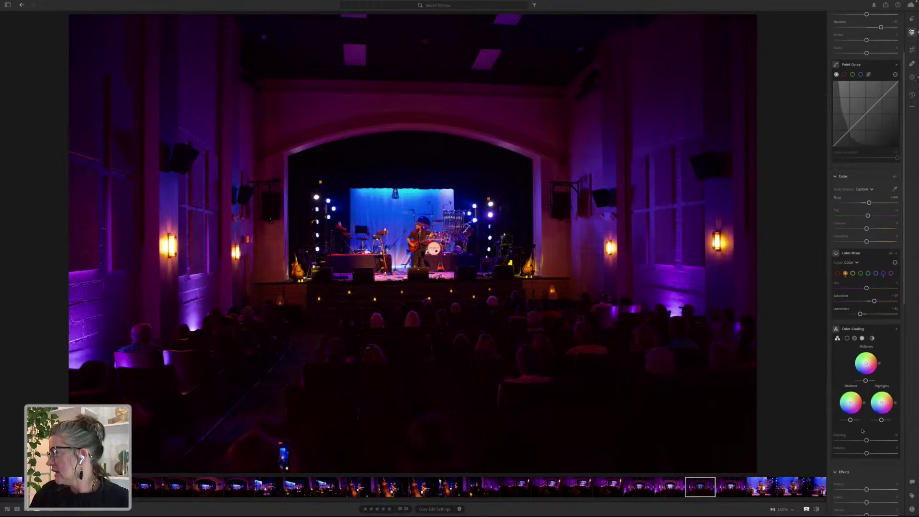
mouse_move(851, 373)
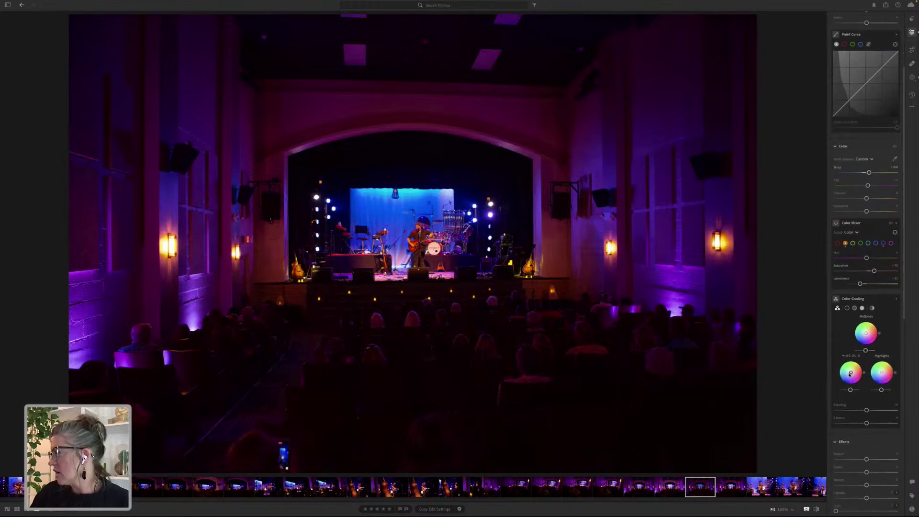
drag(851, 376, 849, 378)
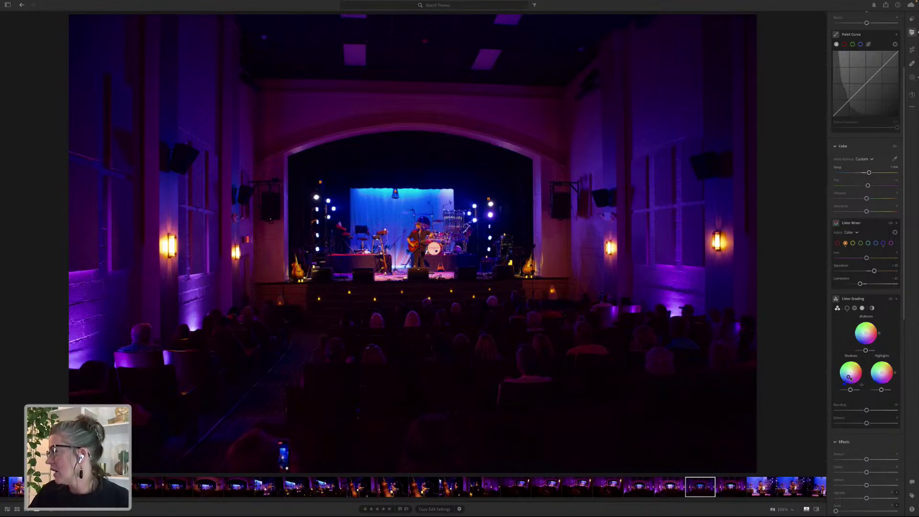
drag(860, 377, 843, 365)
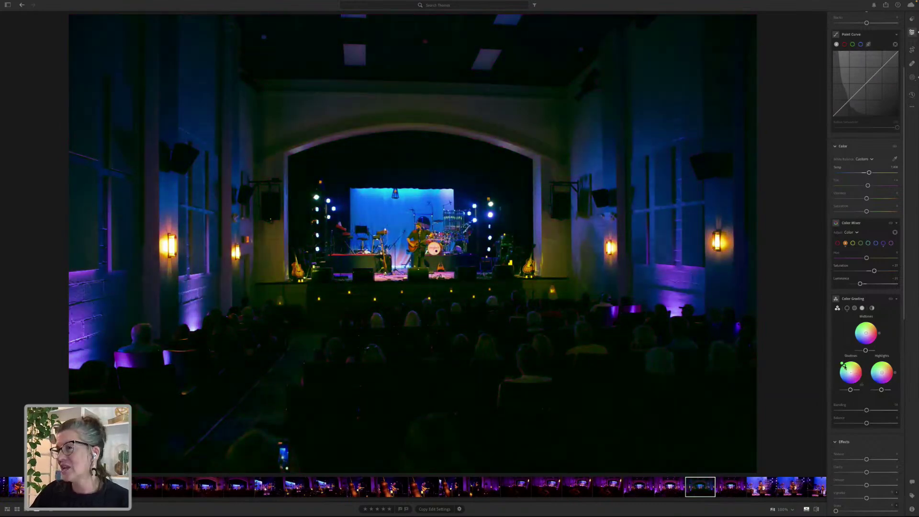
drag(844, 366, 845, 379)
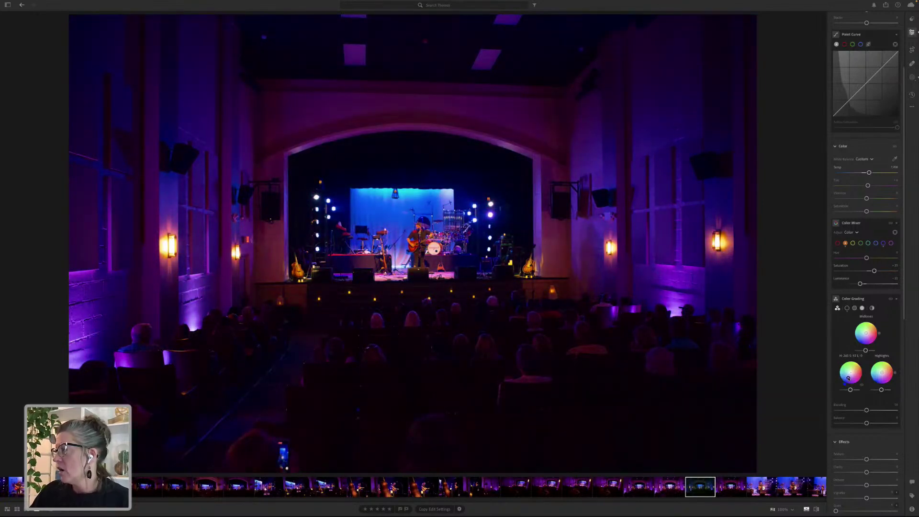
drag(868, 334, 867, 333)
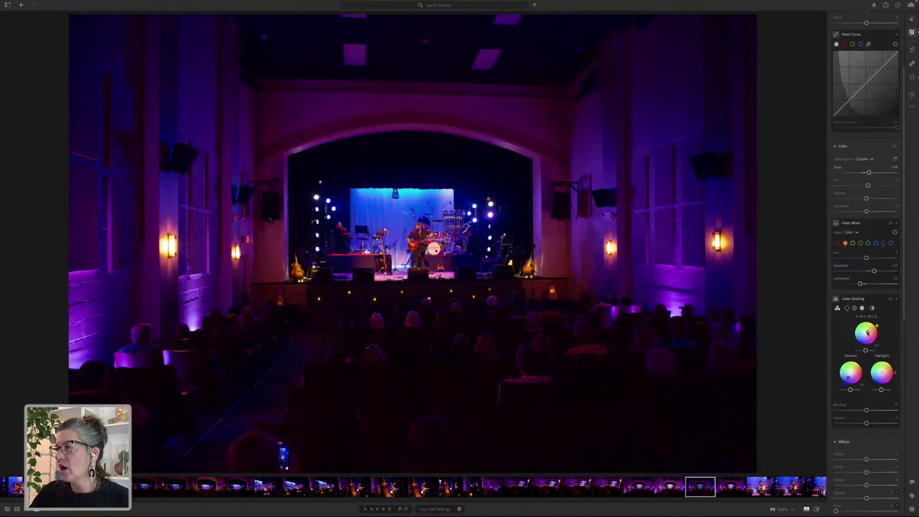
drag(868, 333, 868, 332)
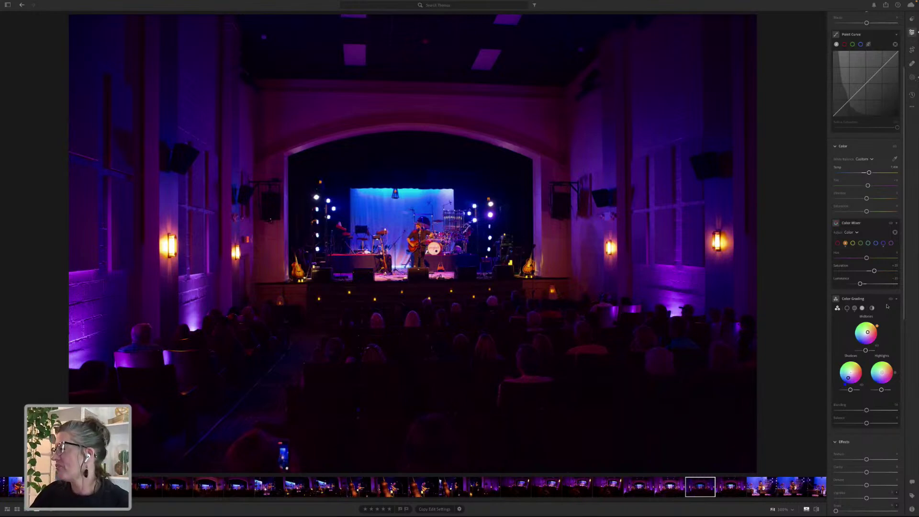
- Straighten the auditorium with Guided Upright, drawing guides along both sides of the stage opening, the ceiling line and the stage front
scroll(855, 432, down, 10)
scroll(856, 433, down, 1)
click(894, 386)
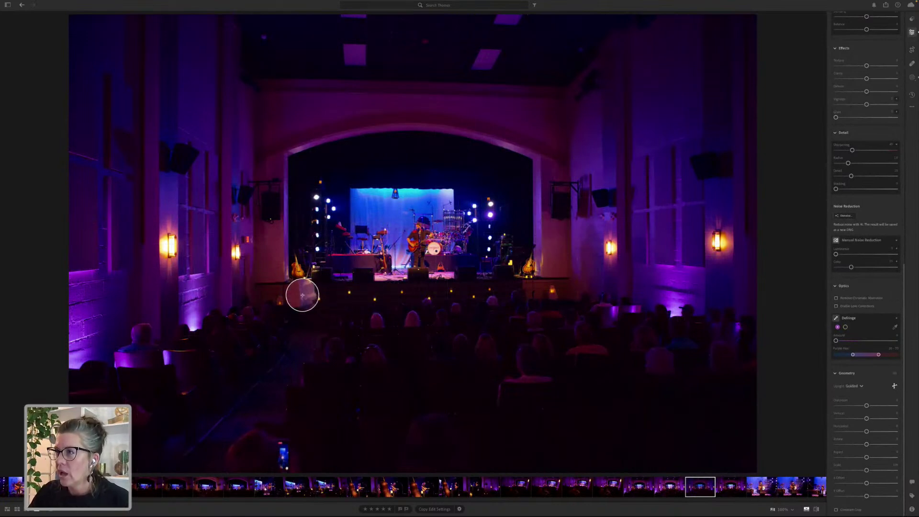
drag(284, 276, 284, 156)
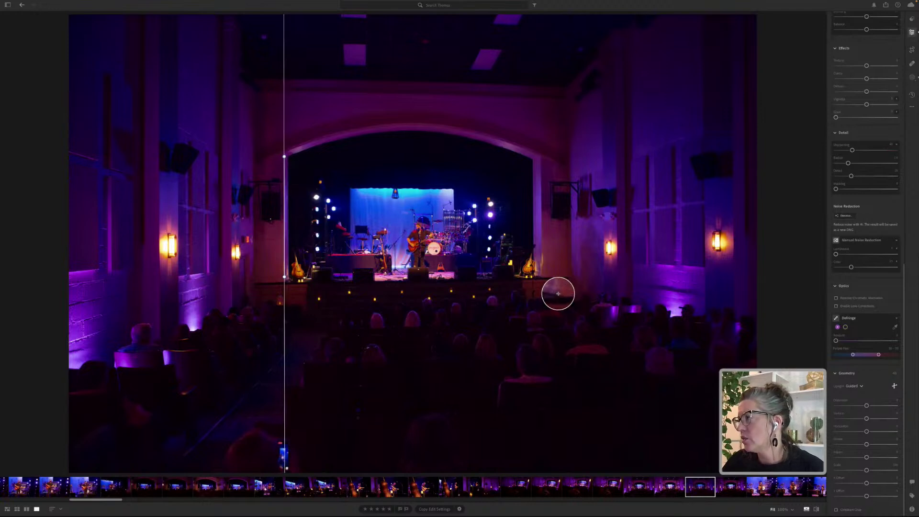
mouse_move(541, 276)
mouse_down()
mouse_move(542, 142)
mouse_move(541, 161)
mouse_up()
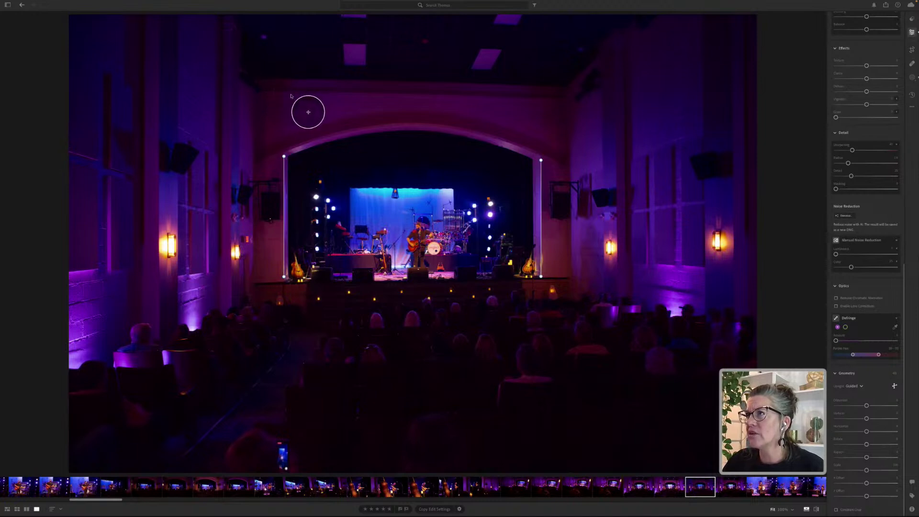
drag(291, 94, 557, 104)
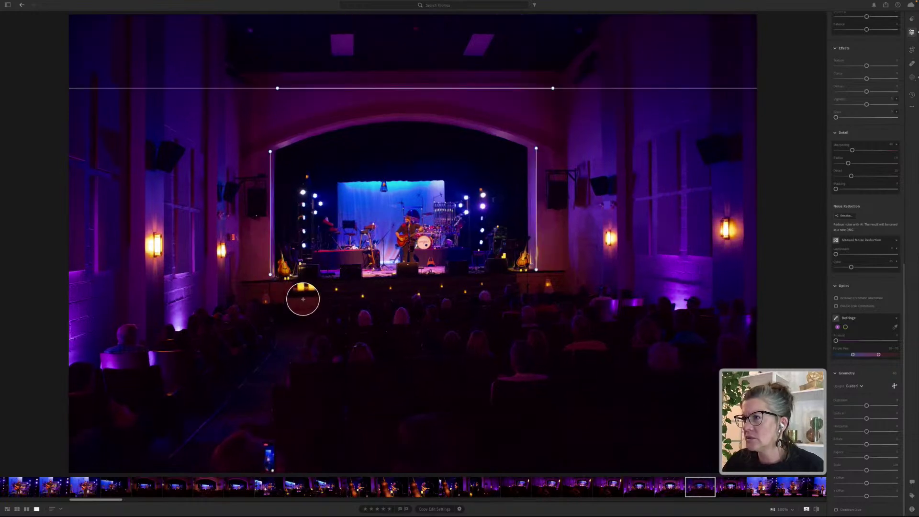
drag(303, 300, 544, 274)
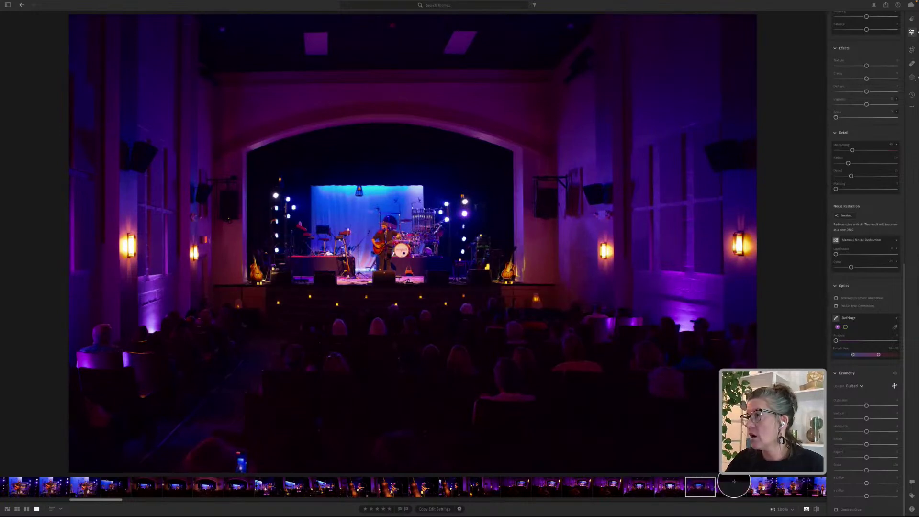
- Open the close-up of the singing guitarist for cropping and cycle the crop overlays through golden spiral and aspect ratios to Thirds
click(913, 50)
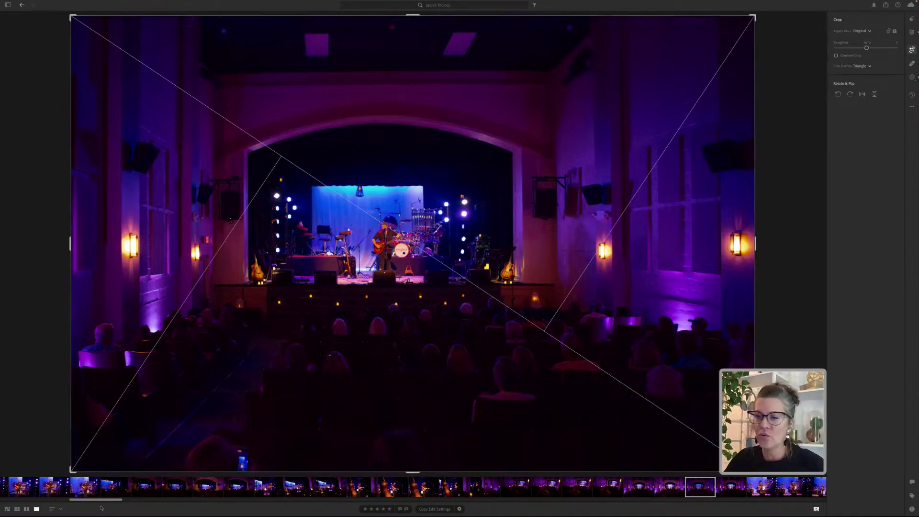
drag(104, 500, 158, 507)
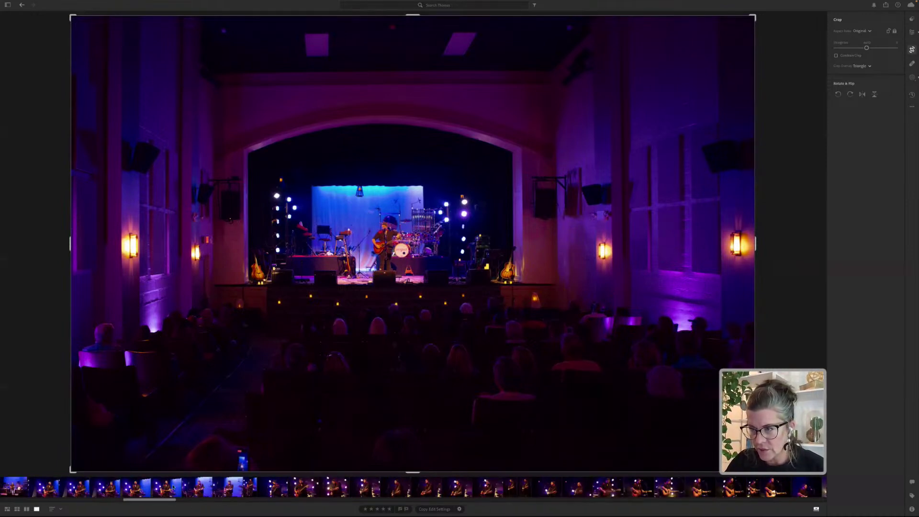
click(173, 488)
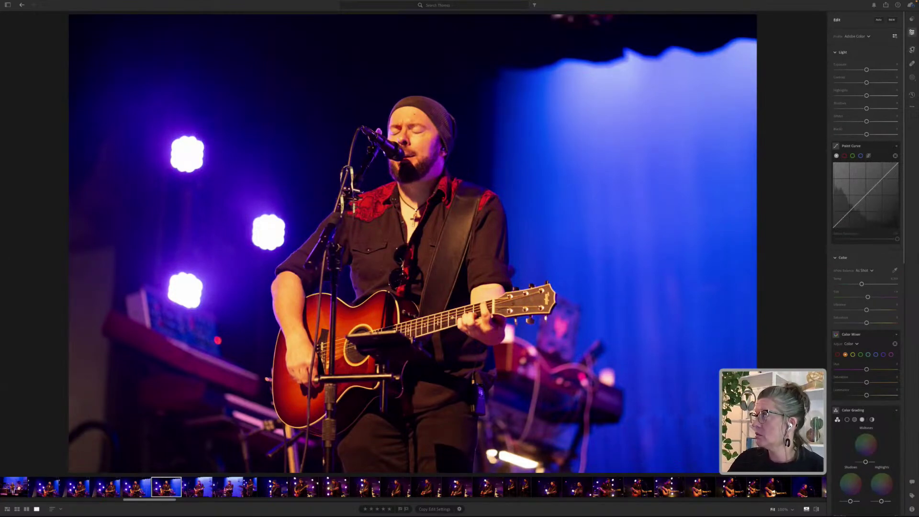
click(912, 49)
key(o)
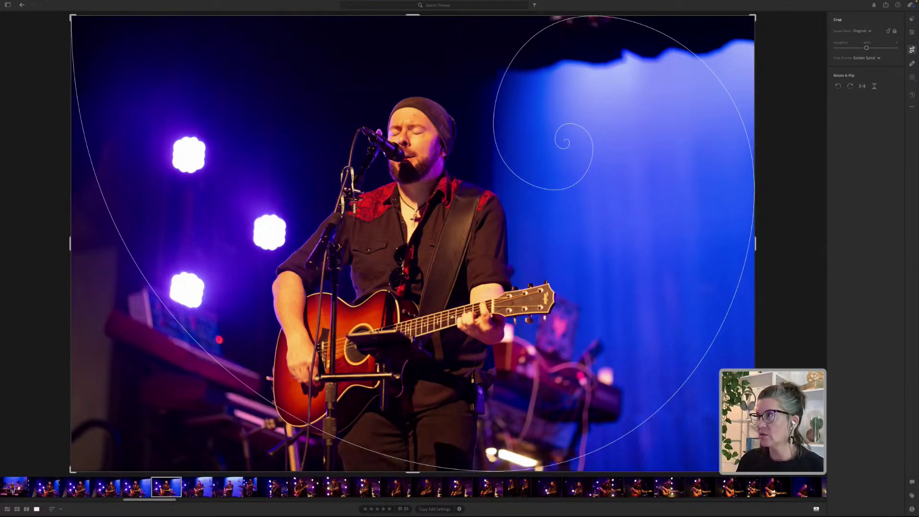
key(o)
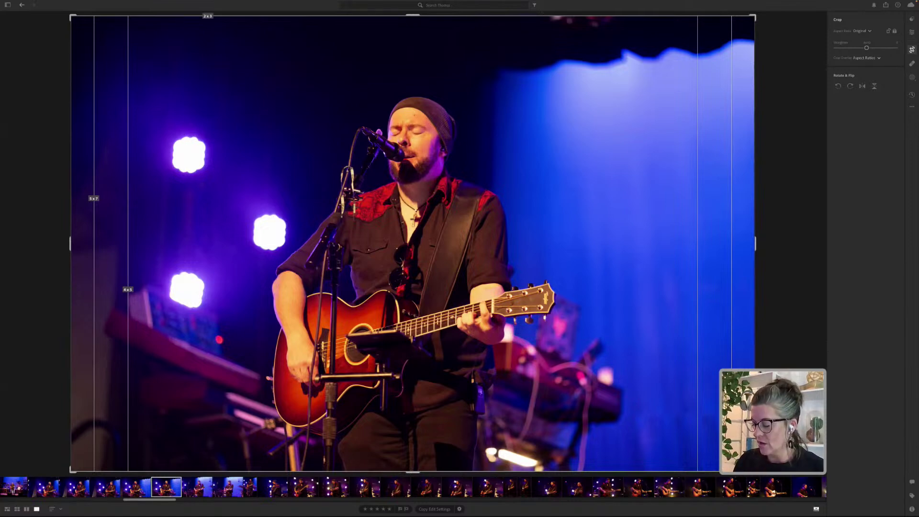
key(o)
key(o)
key(o)
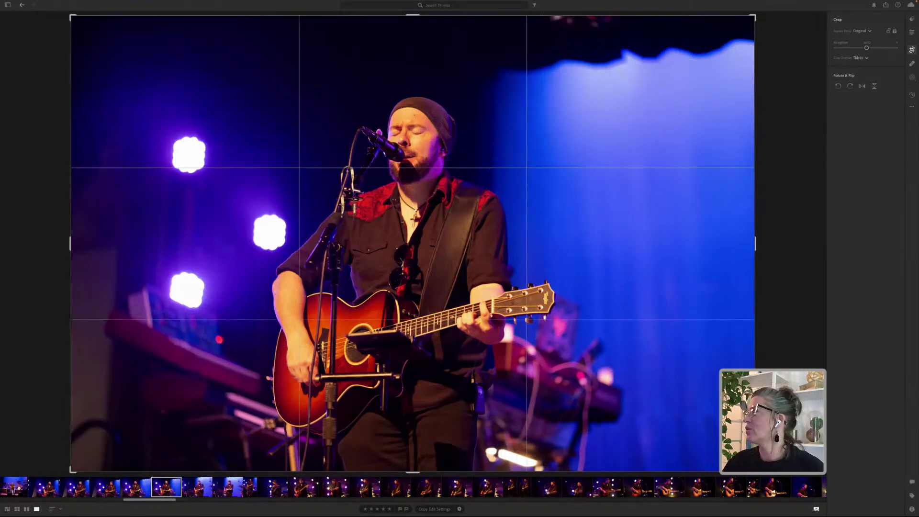
- Return the guitarist close-up to the general edit controls and cool its white balance temperature strongly towards blue
click(912, 32)
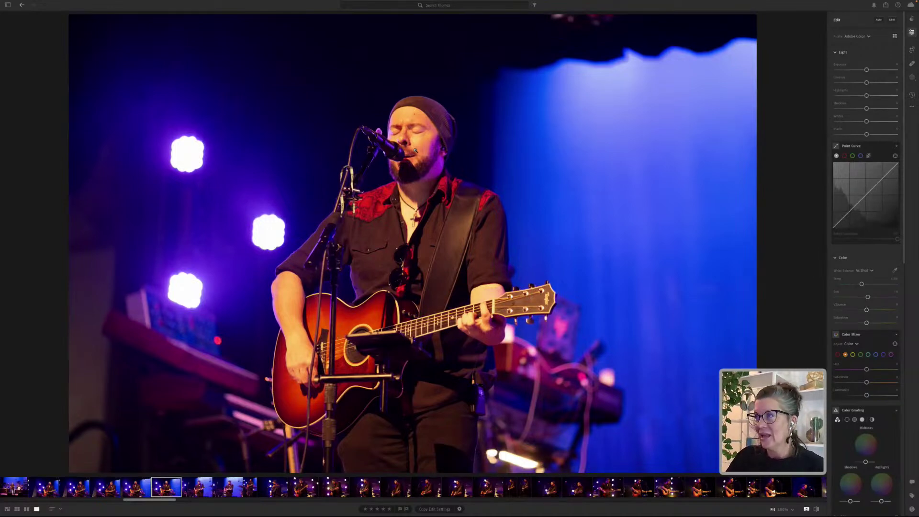
click(853, 284)
click(843, 284)
drag(843, 284, 842, 285)
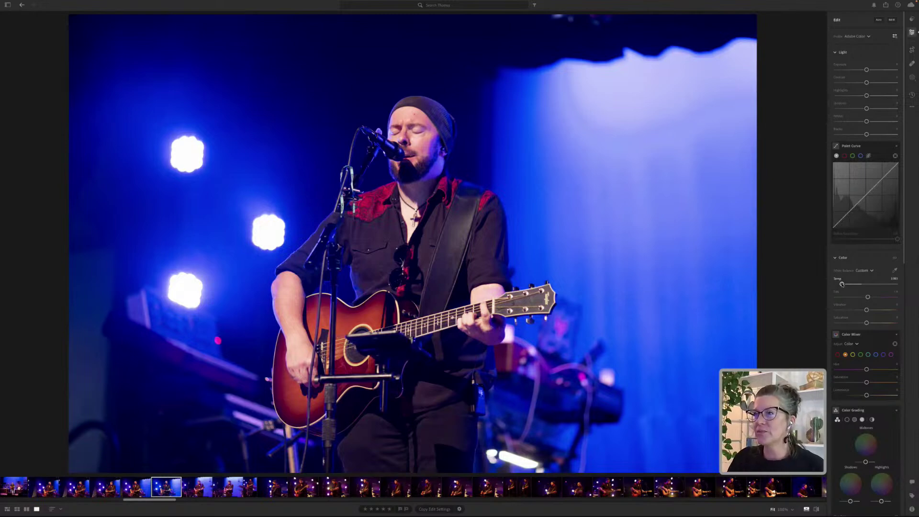
- Ease the guitarist close-up's temperature slightly warmer, and slightly lower the saturation and raise the luminance of the oranges in the color mixer
drag(842, 284, 849, 286)
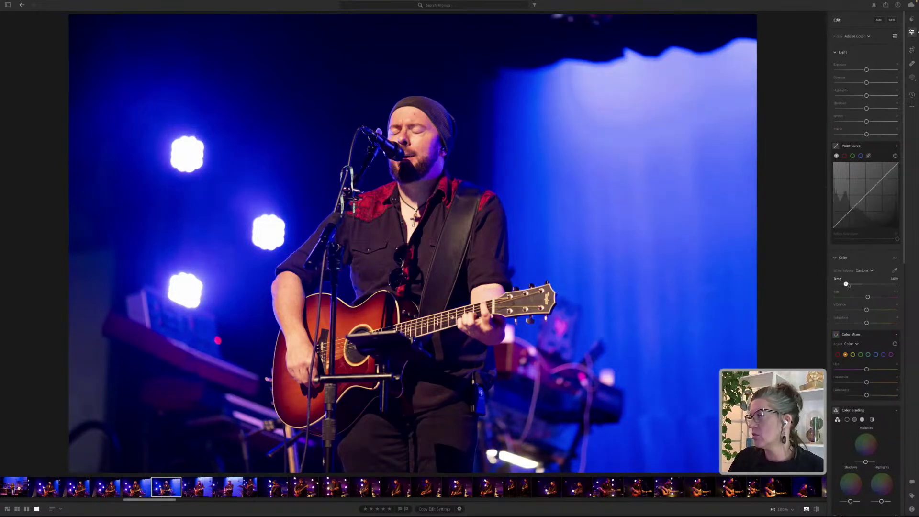
scroll(858, 297, down, 3)
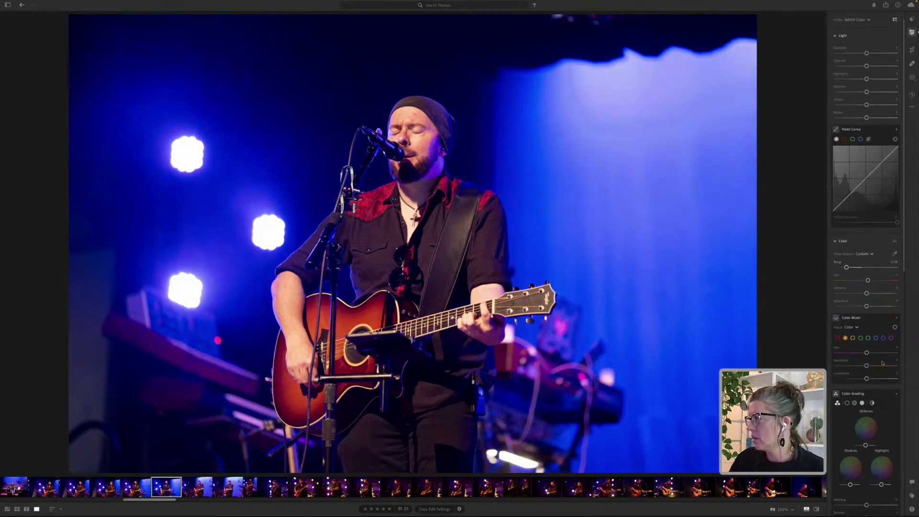
drag(866, 305, 868, 318)
scroll(872, 344, down, 1)
scroll(872, 343, down, 8)
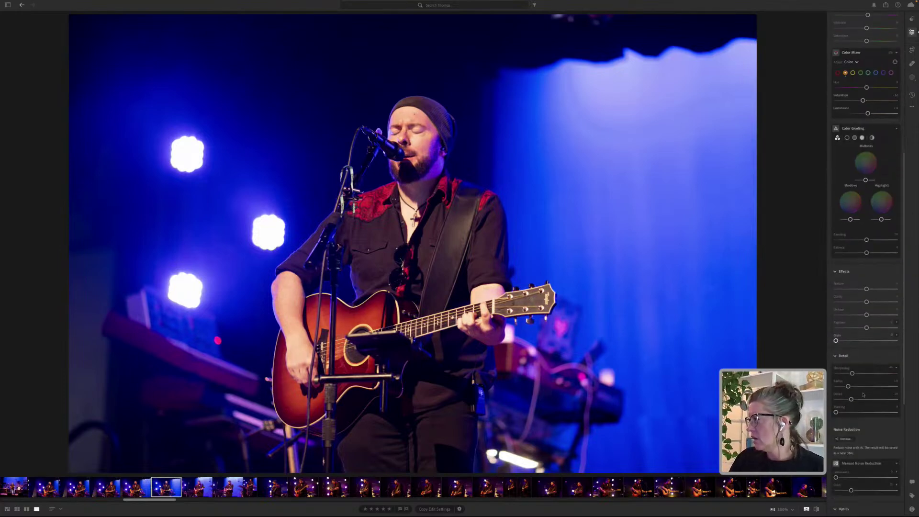
- Enable lens corrections and remove chromatic aberration on the guitarist close-up
scroll(841, 450, down, 2)
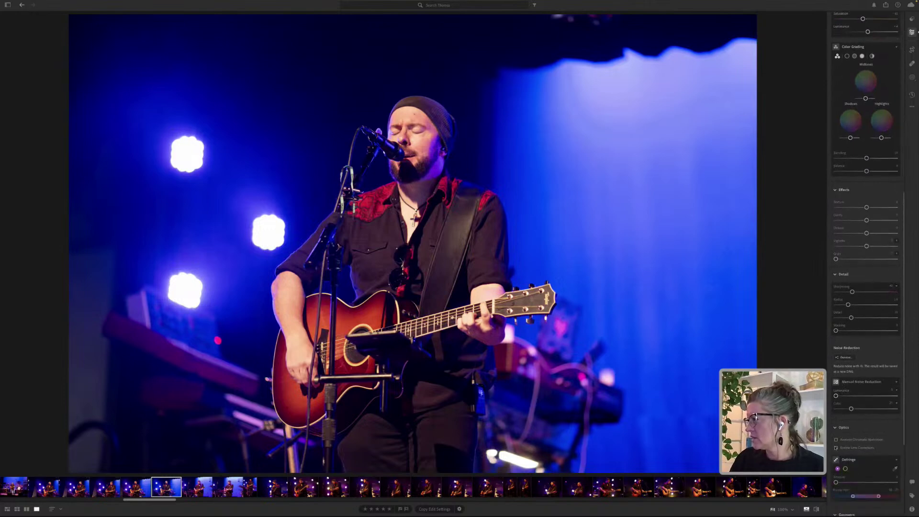
click(837, 448)
click(836, 439)
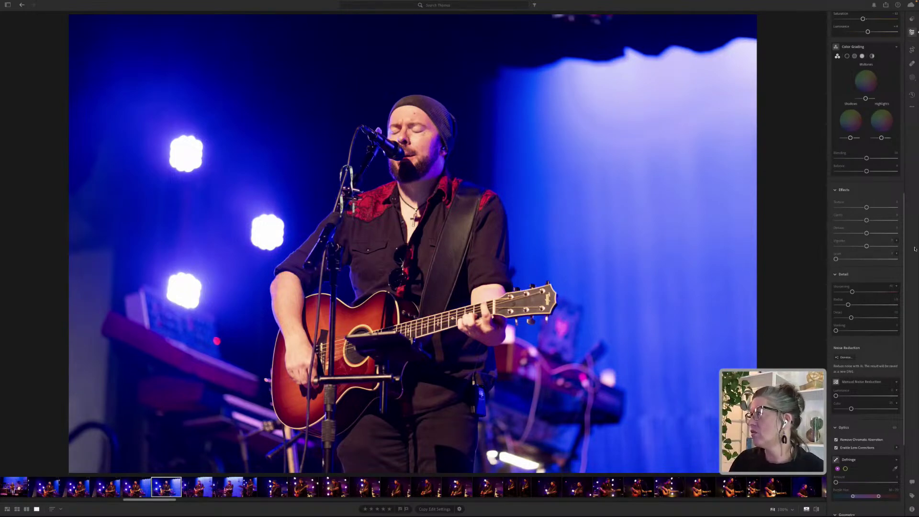
- Shift the blues' hue towards aqua in the color mixer, and slightly raise the reds' hue and luminance
scroll(881, 277, up, 10)
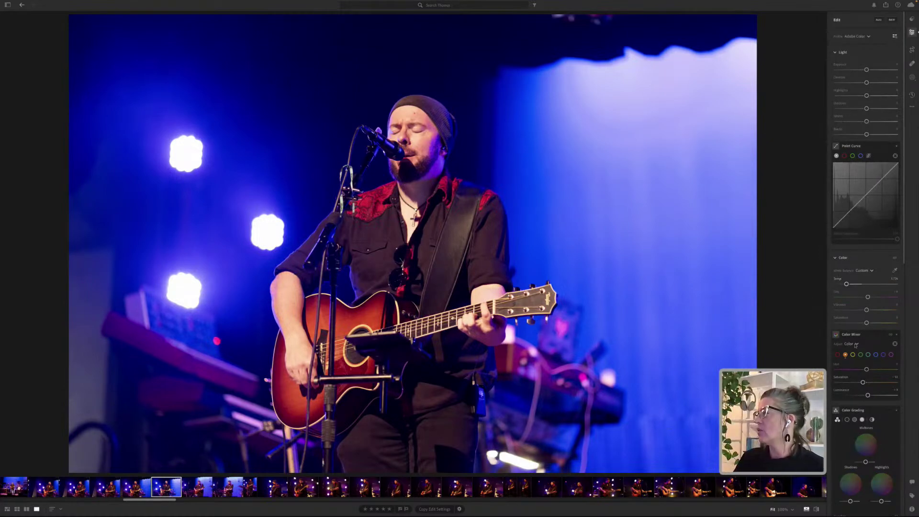
click(877, 355)
mouse_move(867, 369)
mouse_down()
mouse_move(848, 370)
mouse_move(858, 369)
mouse_up()
click(858, 370)
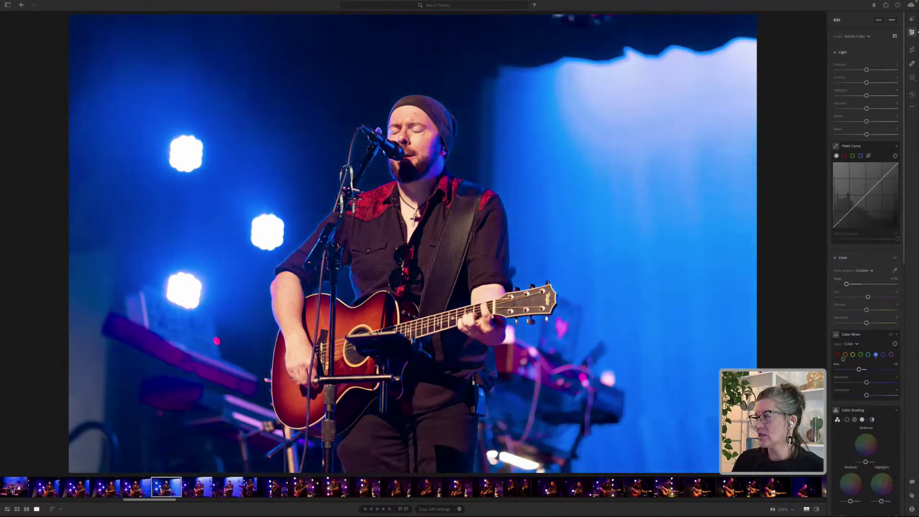
drag(862, 370, 871, 396)
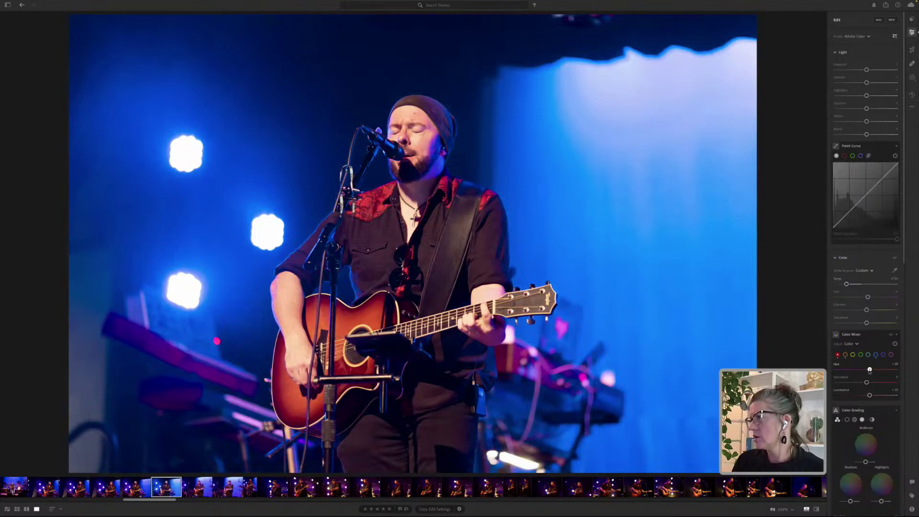
- Color grade the close-up with a subtle blue tint in shadows and midtones, trying a highlight tint but leaving the highlights neutral
scroll(870, 394, down, 2)
drag(848, 451, 850, 448)
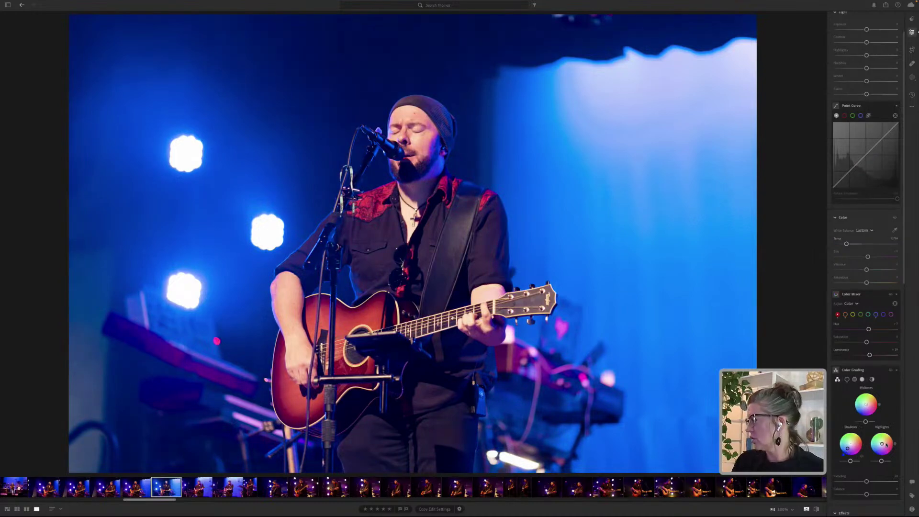
drag(888, 442, 885, 441)
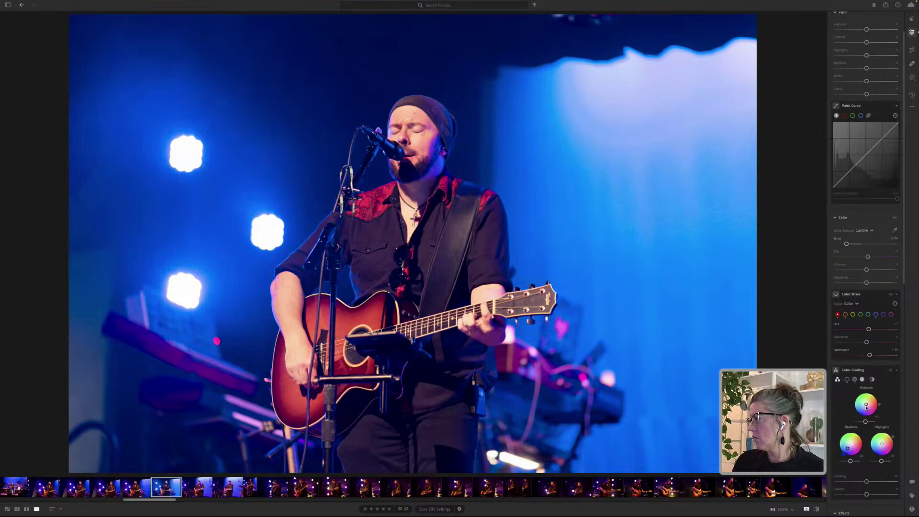
click(865, 406)
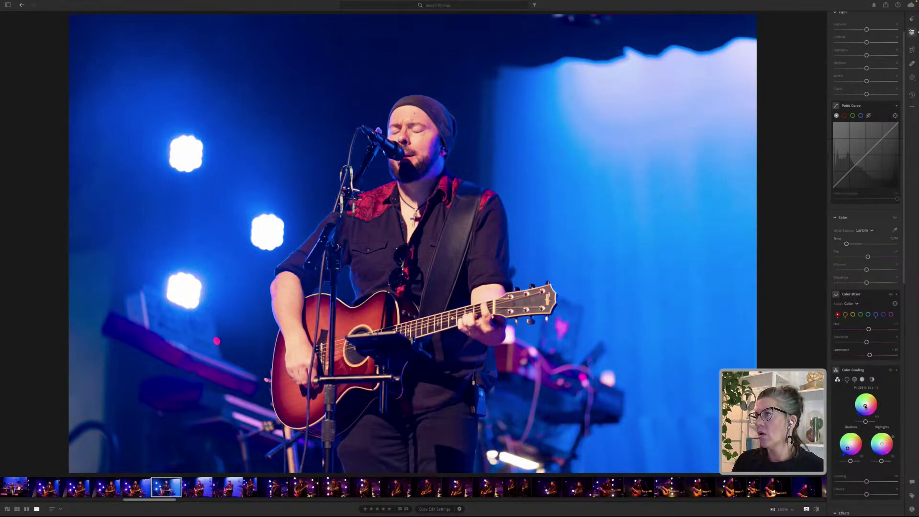
- Lower the highlights and whites of the whole close-up moderately to recover the bright curtain and stage lights
scroll(877, 85, up, 2)
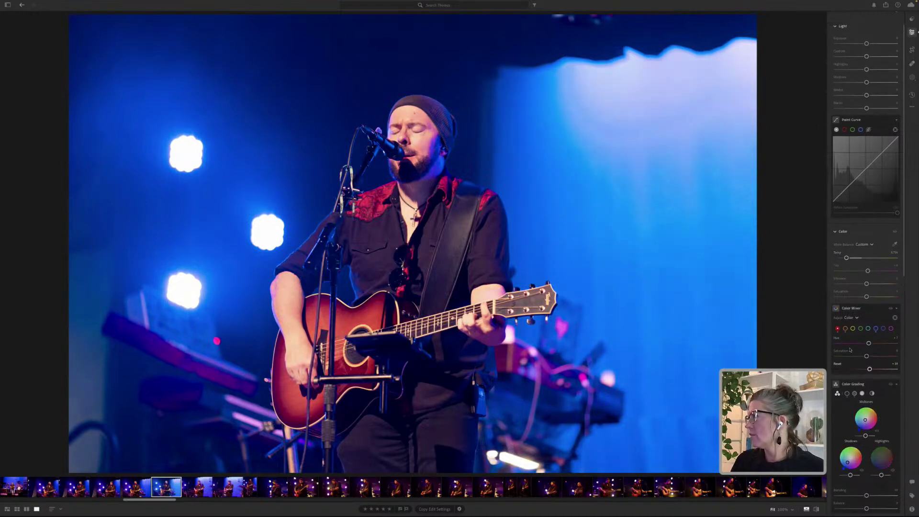
drag(867, 95, 857, 96)
click(857, 122)
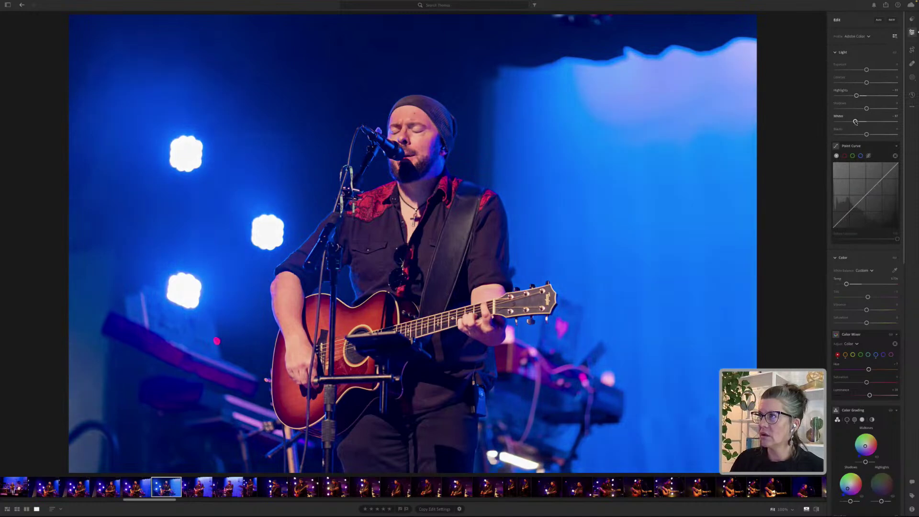
drag(857, 95, 860, 95)
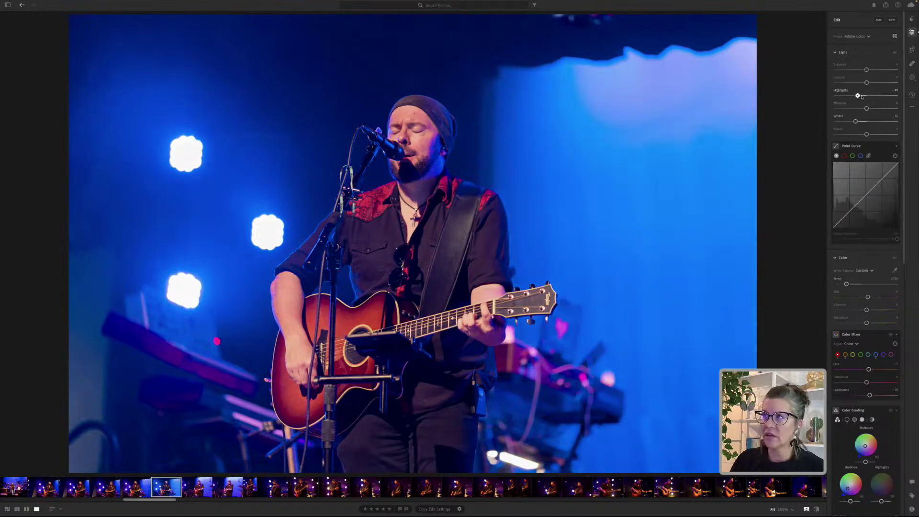
- Strengthen the close-up's tones with a gentle S-shaped point curve and more contrast, and nudge the tint slightly towards green
drag(861, 200, 860, 198)
click(841, 221)
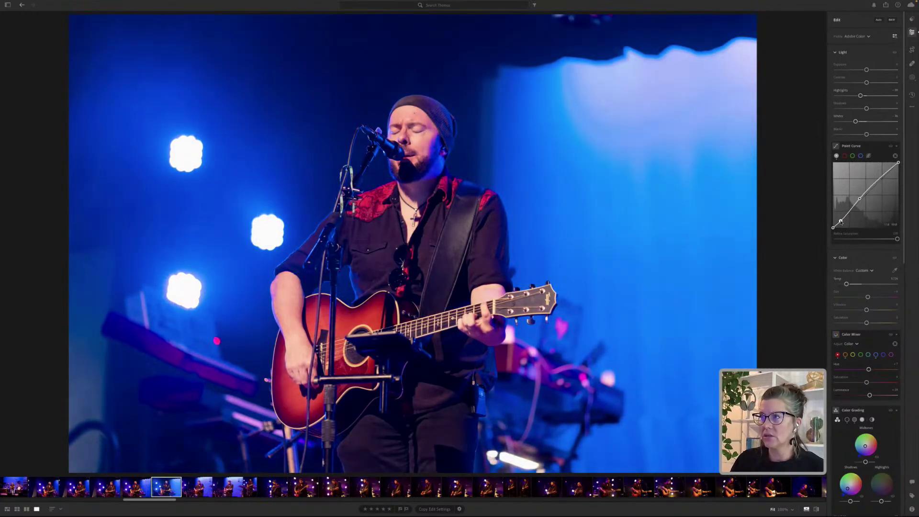
click(891, 171)
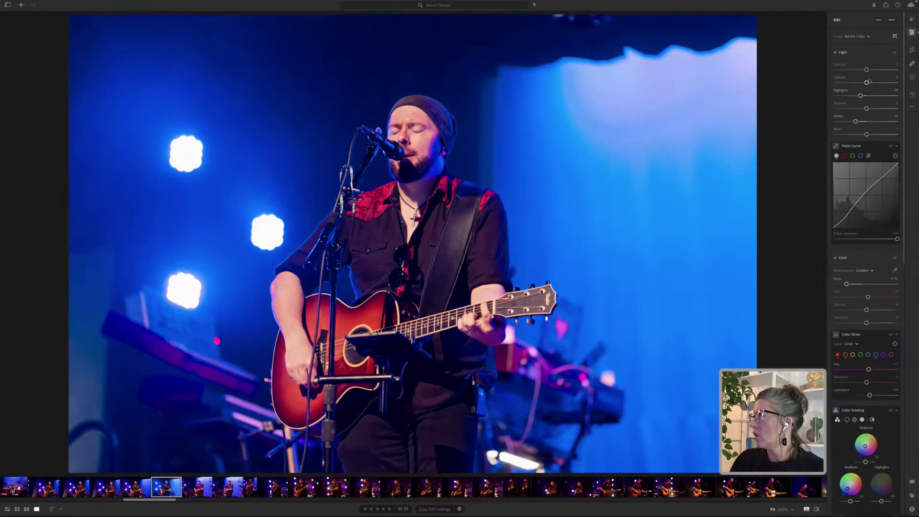
drag(867, 82, 875, 82)
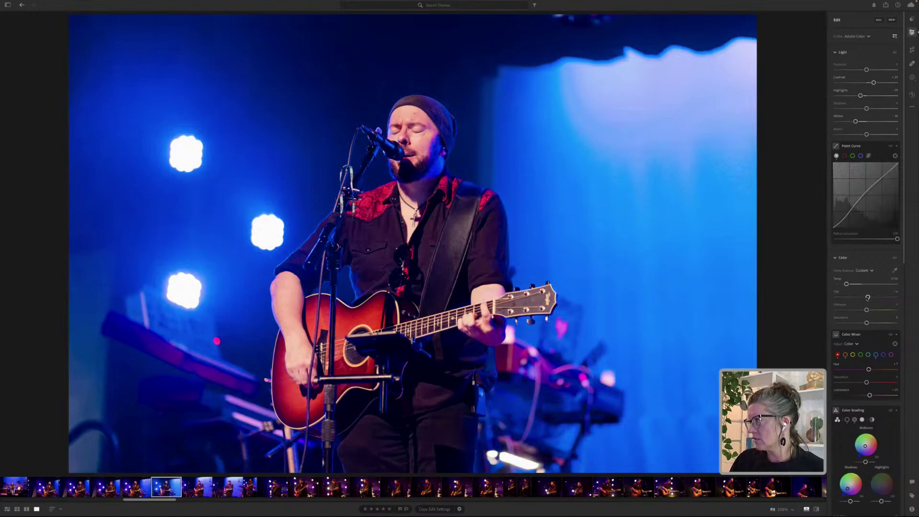
drag(867, 298, 867, 297)
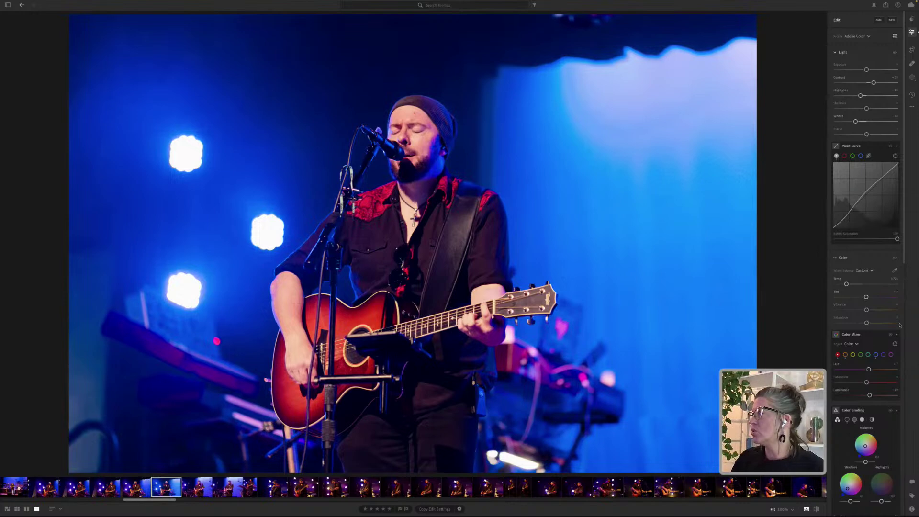
- Create a large radial gradient mask over the upper-left stage light and shift it slightly inwards
click(913, 77)
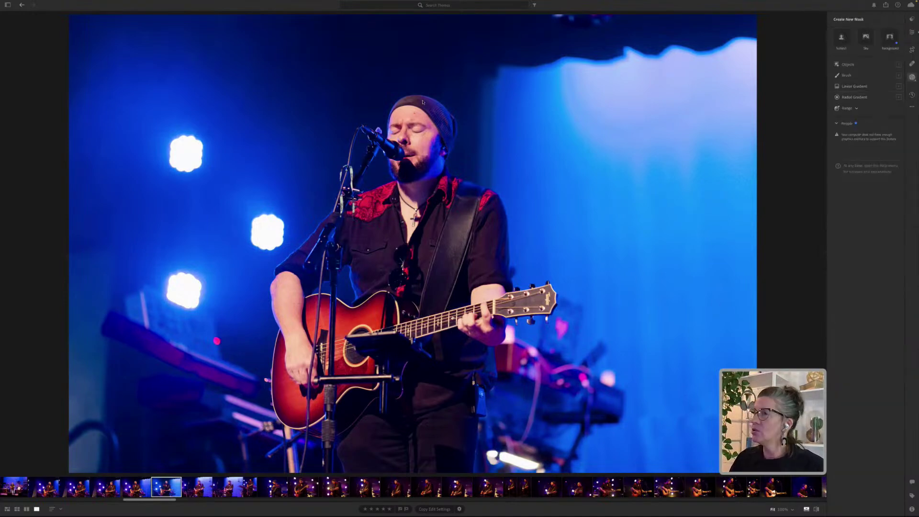
key(shift+m)
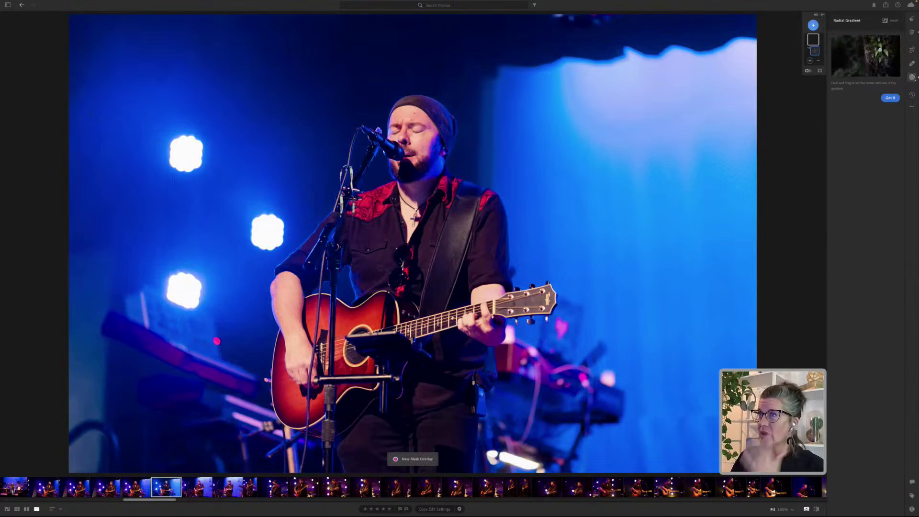
drag(96, 109, 207, 220)
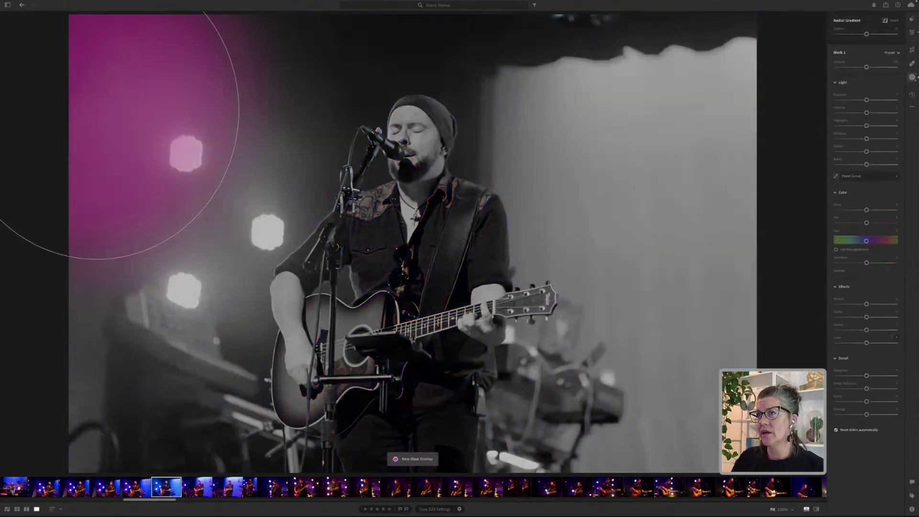
drag(96, 110, 124, 129)
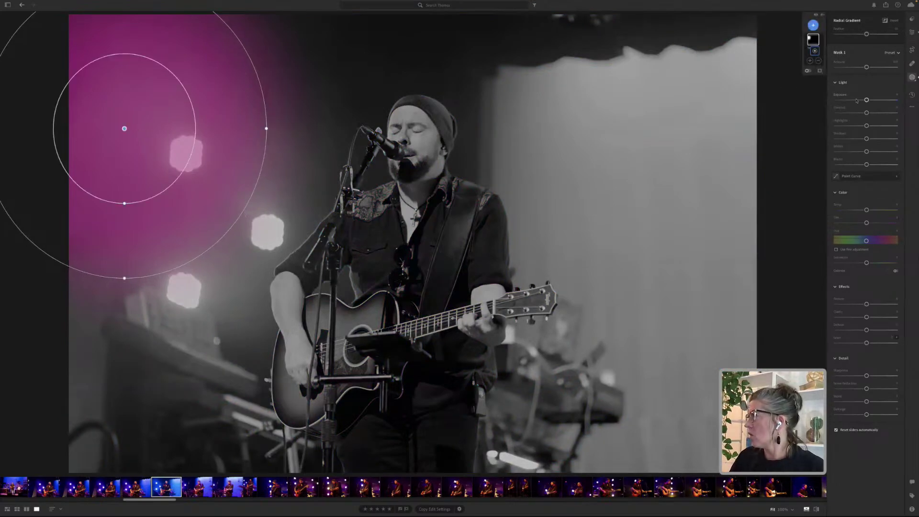
- Raise the radial mask's exposure slightly, reduce its dehaze a little and cool its temperature strongly towards blue
drag(871, 100, 873, 101)
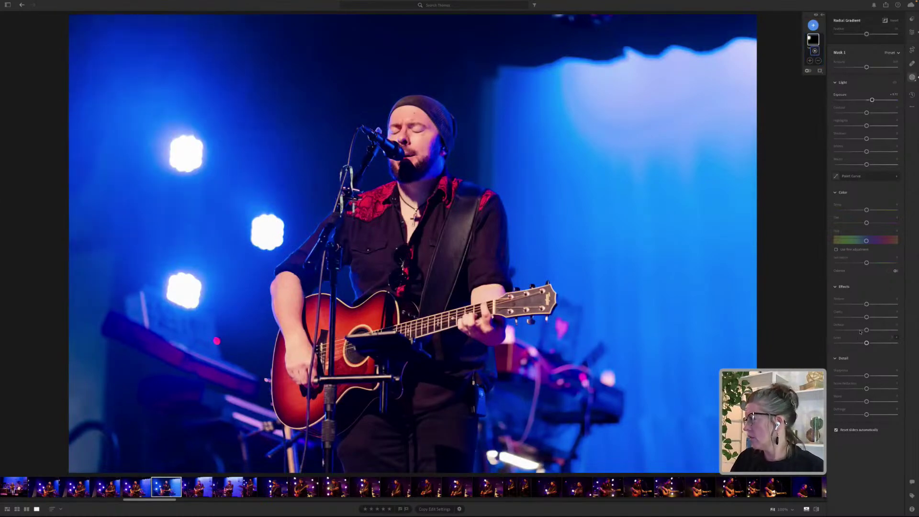
mouse_move(848, 330)
mouse_down()
mouse_move(821, 334)
mouse_move(865, 331)
mouse_up()
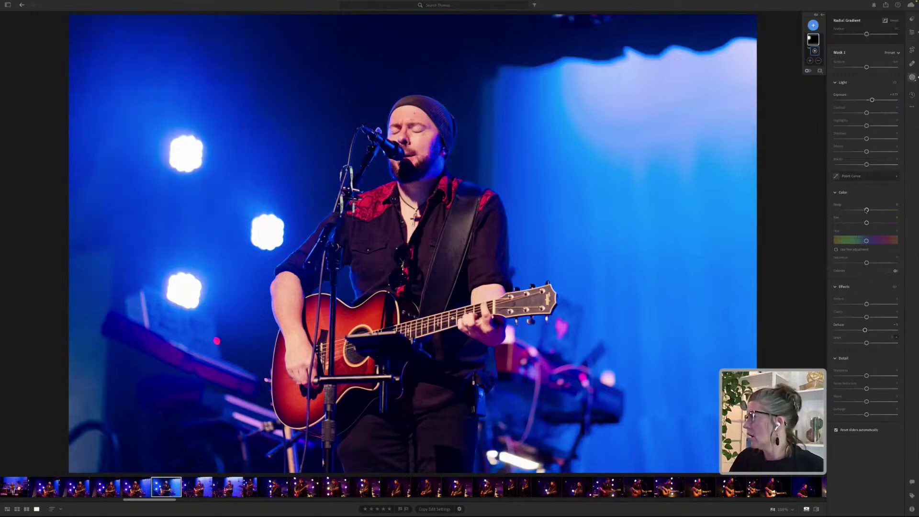
drag(867, 210, 843, 211)
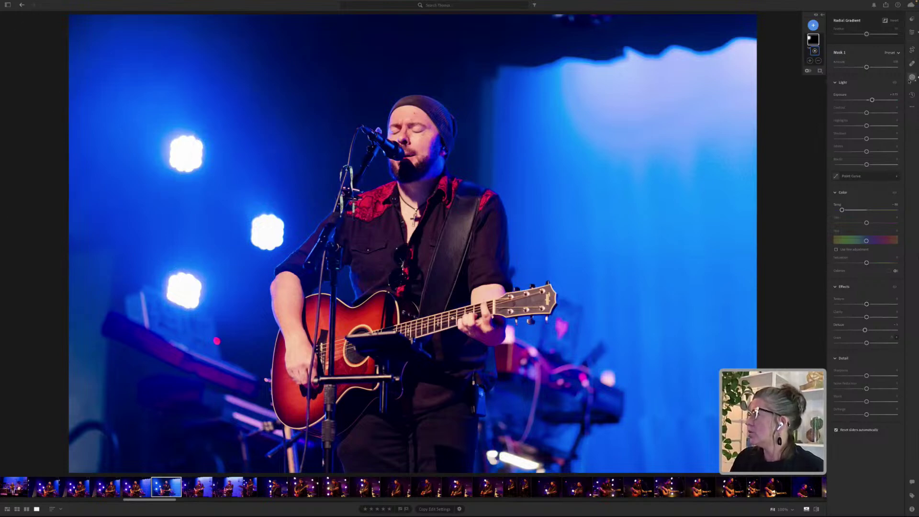
- Add a Subject mask on the guitarist and compare warmer and cooler temperatures, settling on a moderately cooler one
click(813, 25)
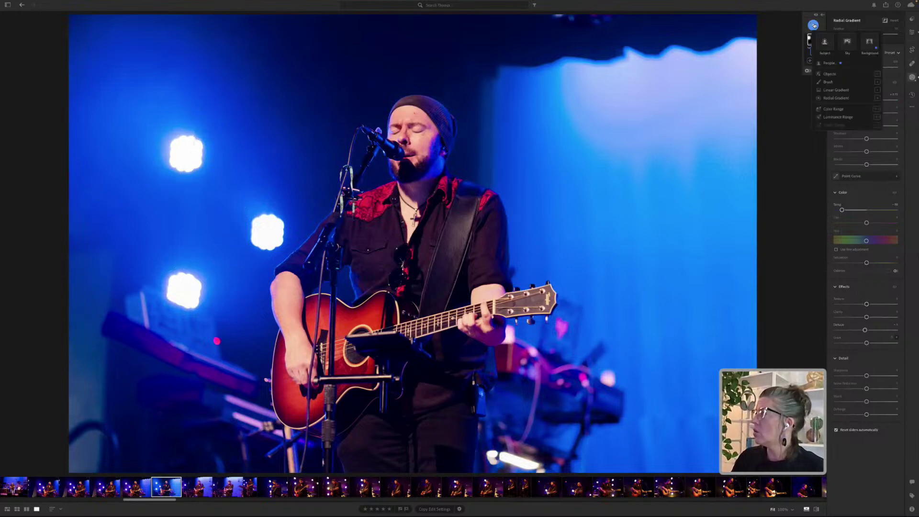
click(824, 43)
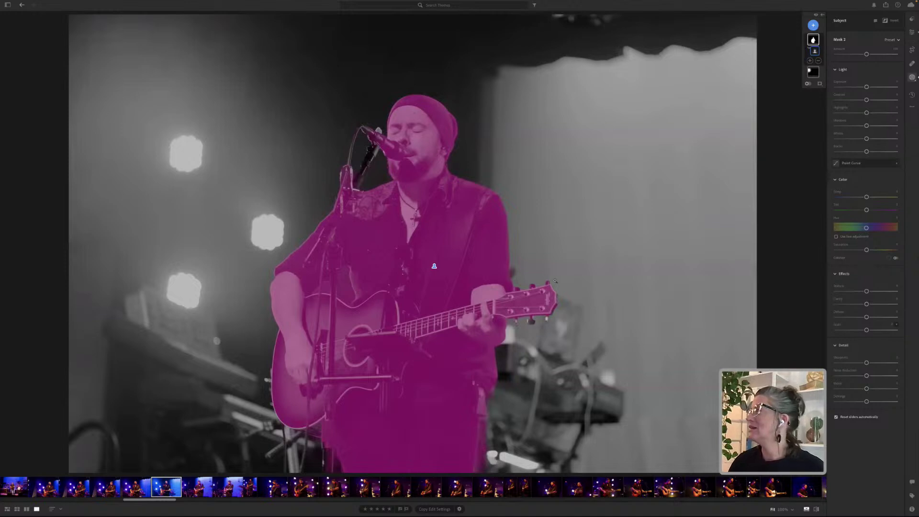
click(859, 196)
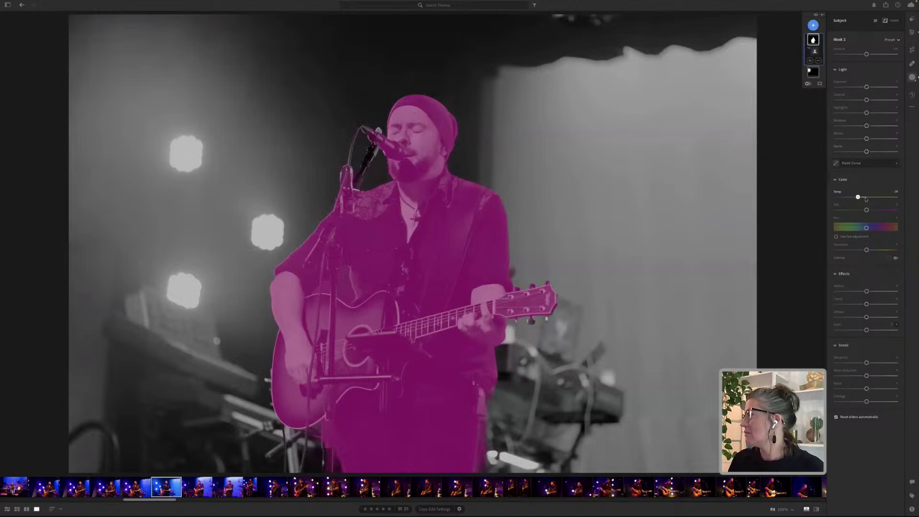
drag(859, 196, 861, 197)
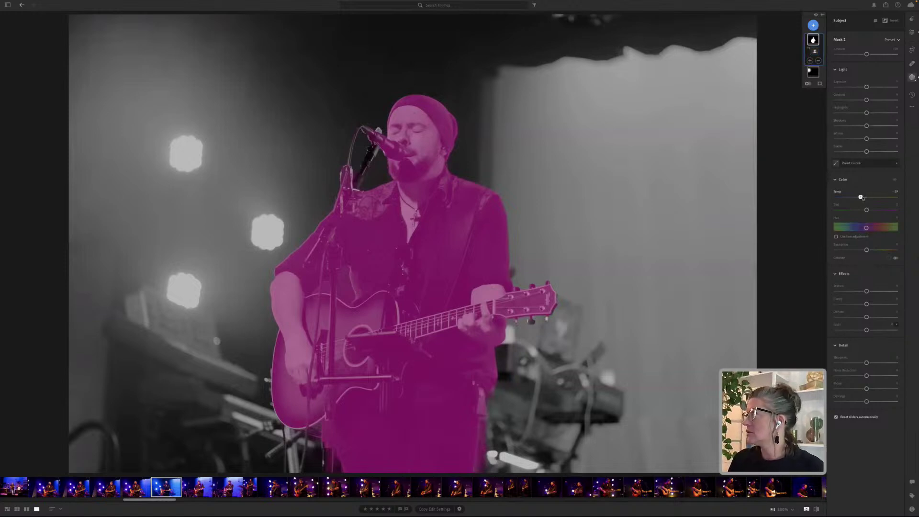
click(874, 197)
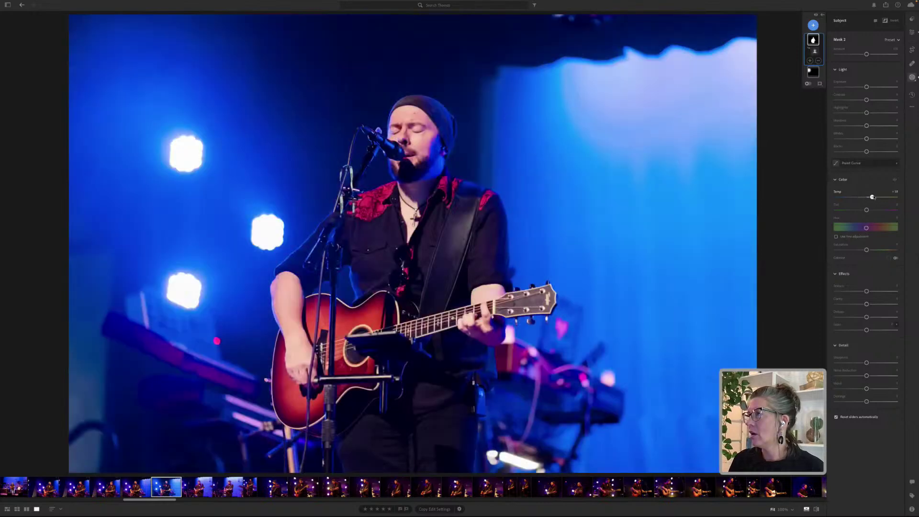
drag(874, 197, 862, 199)
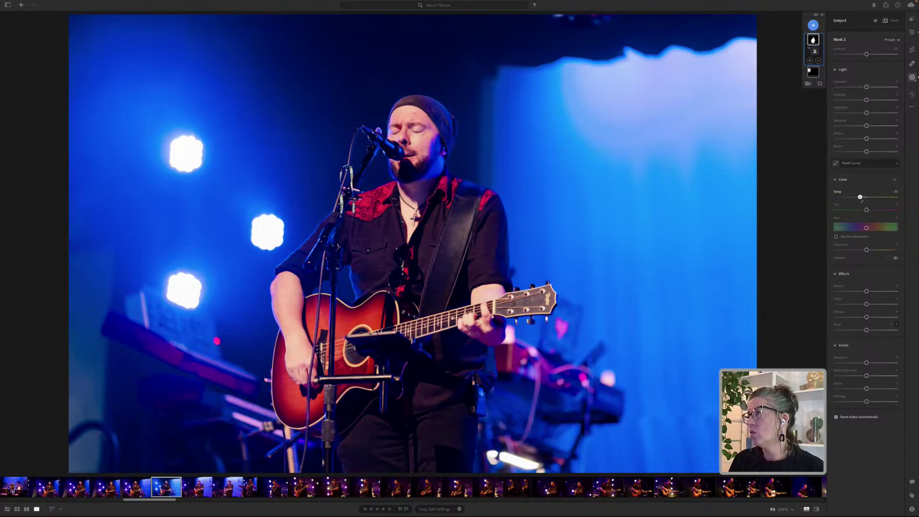
drag(858, 200, 861, 201)
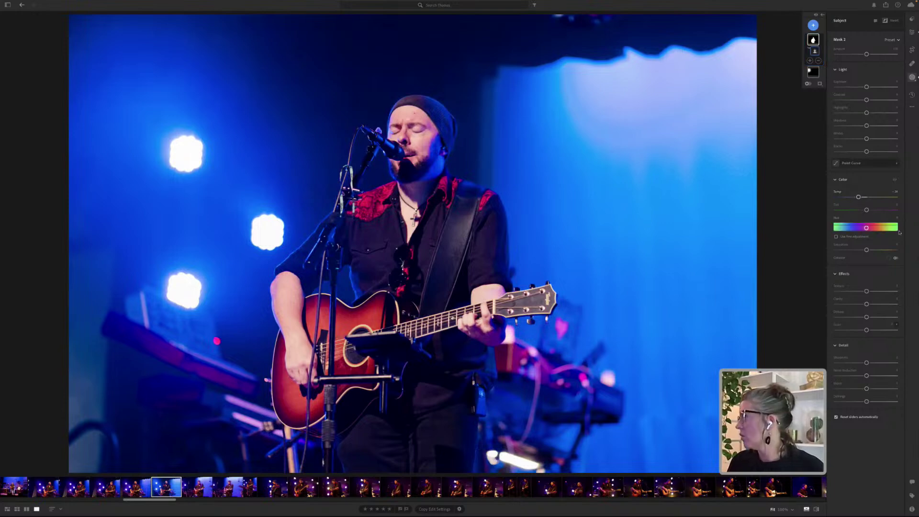
- Lower the highlights slightly and raise the whites slightly within the guitarist's Subject mask
click(858, 113)
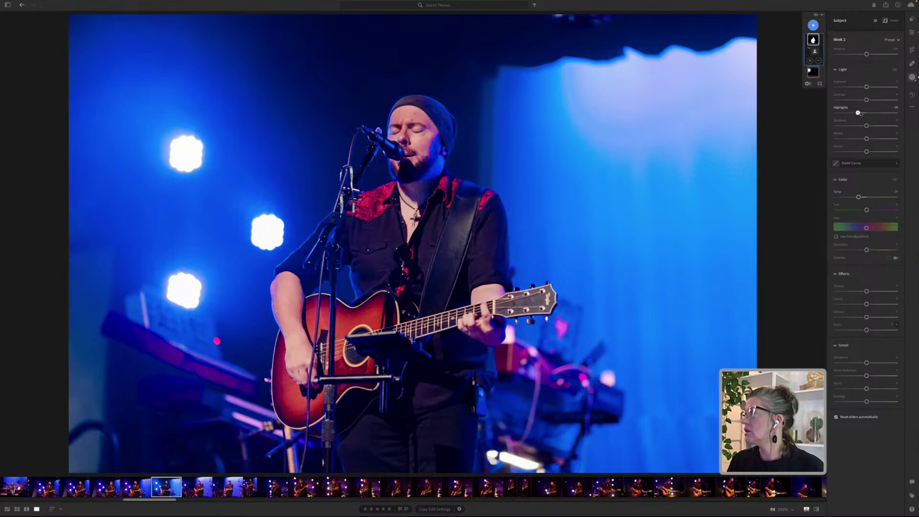
drag(862, 114, 862, 114)
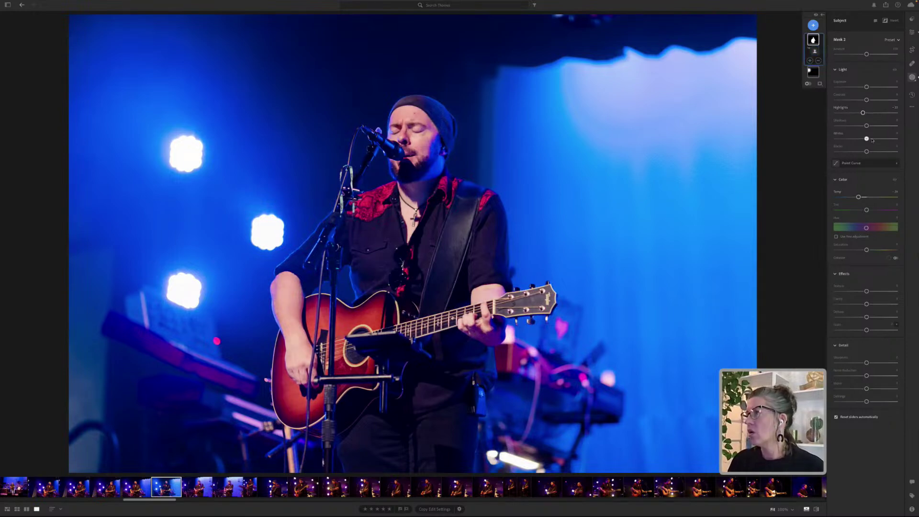
drag(868, 138, 870, 139)
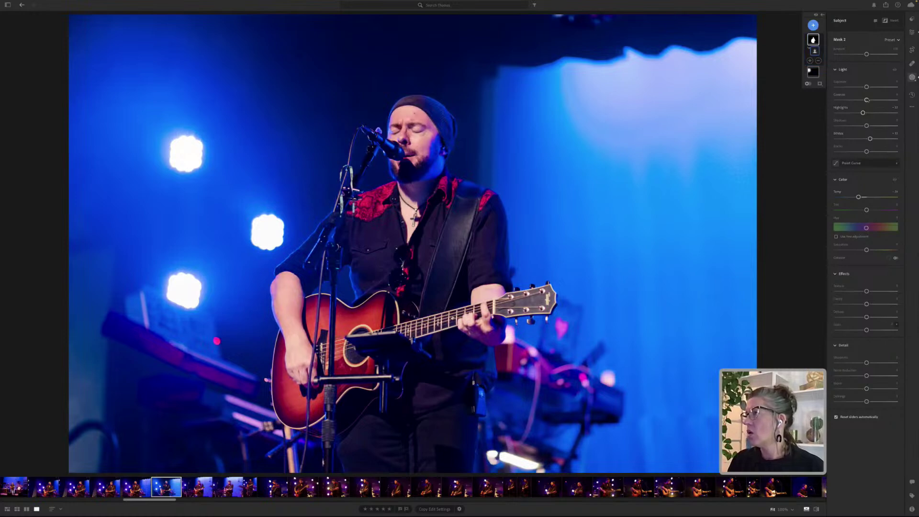
- Raise the Subject mask's contrast slightly, invert it onto the background, and compare warmer and cooler temperatures, settling on slightly warm
drag(868, 100, 869, 99)
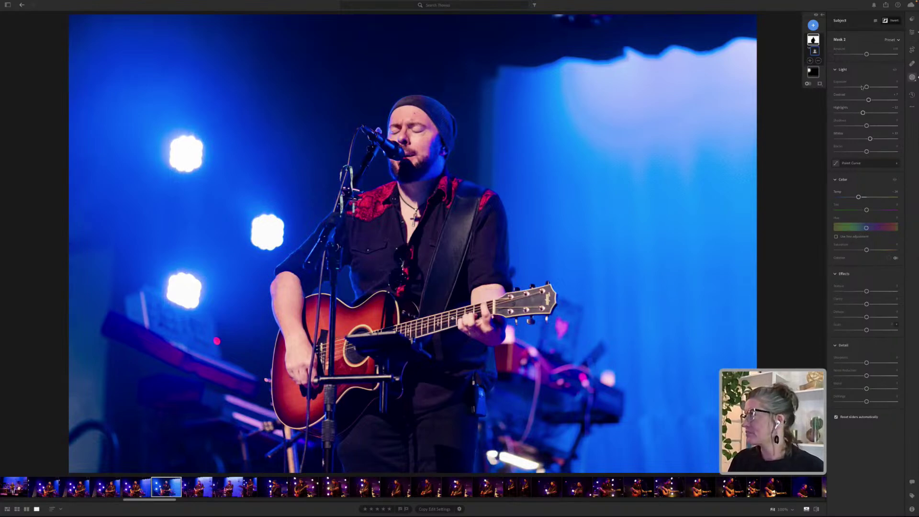
click(891, 197)
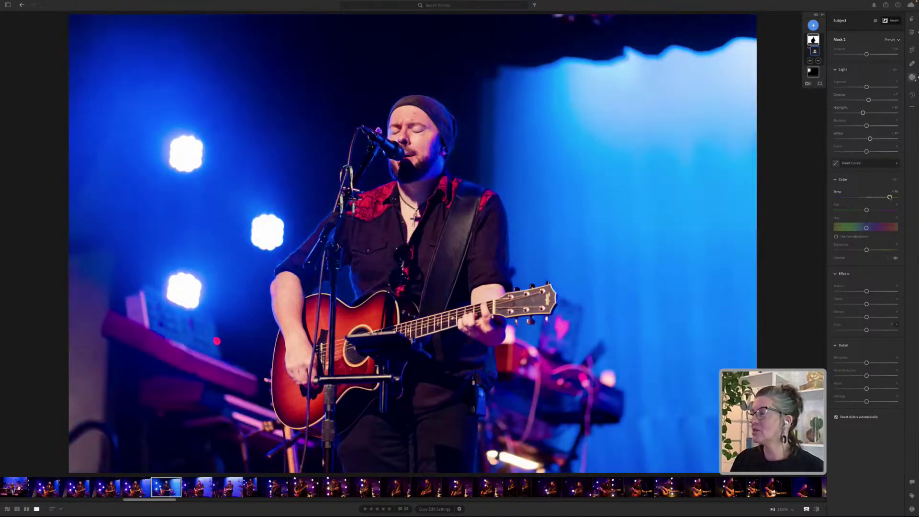
click(840, 198)
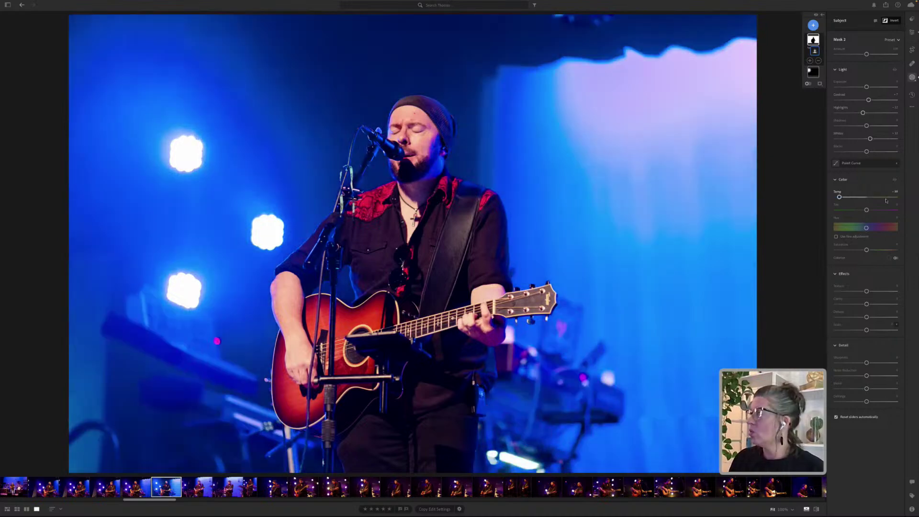
click(894, 198)
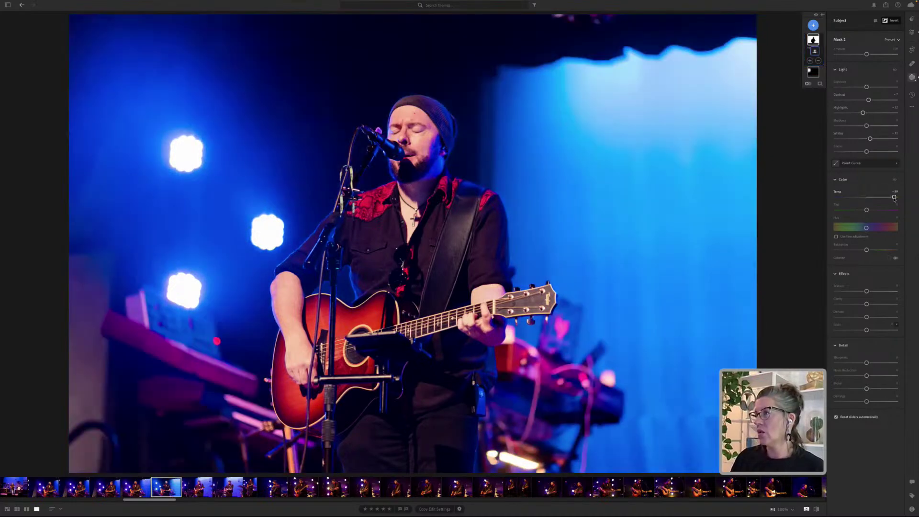
click(876, 198)
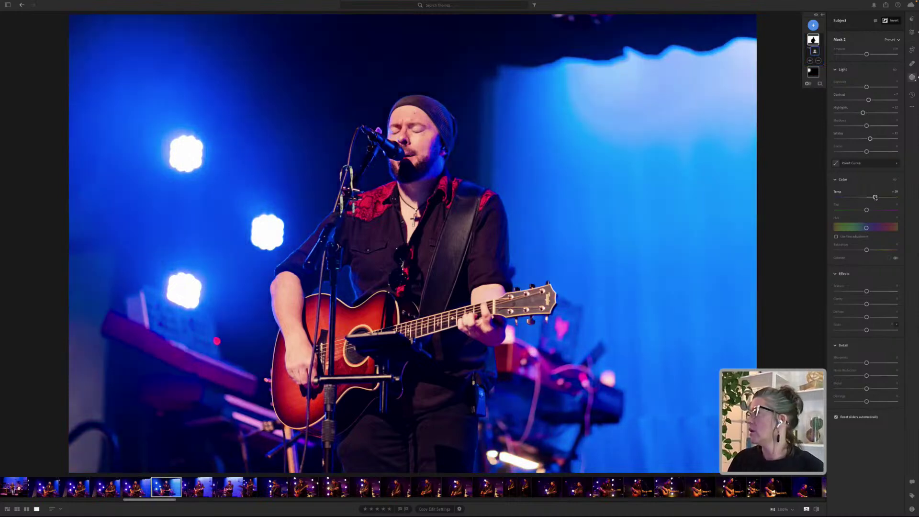
drag(875, 197, 872, 198)
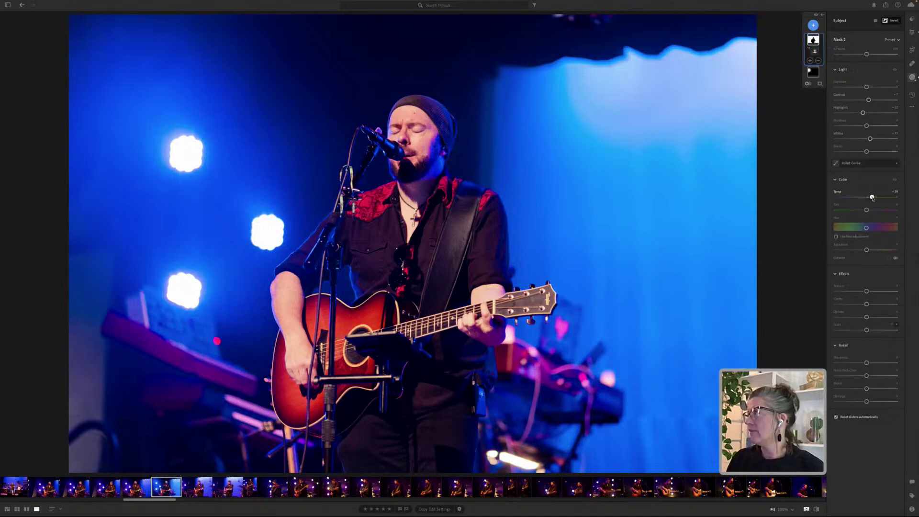
- Duplicate Mask 2 and invert the copy so it covers the guitarist instead of the background
right_click(814, 42)
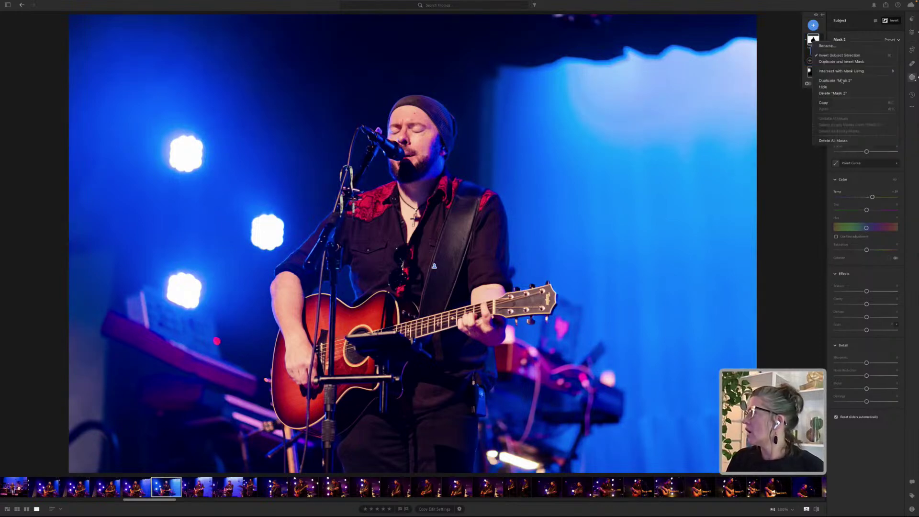
key(Escape)
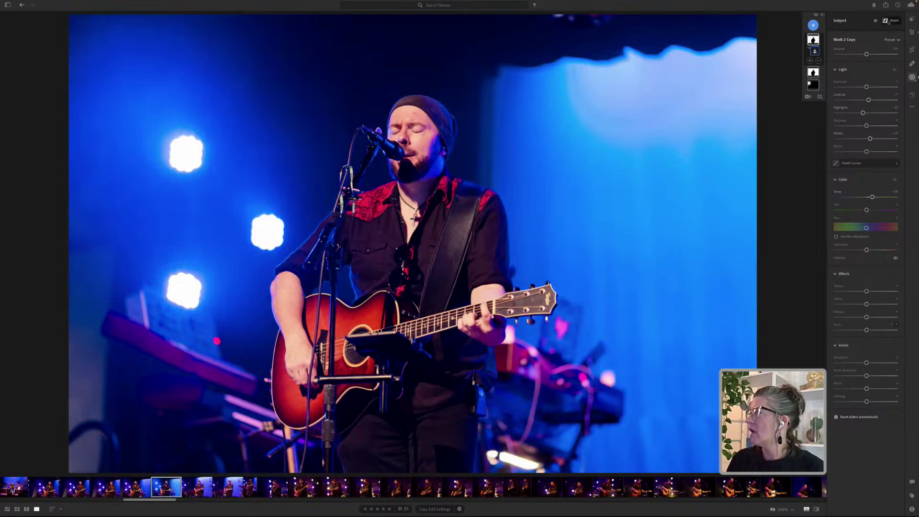
click(886, 20)
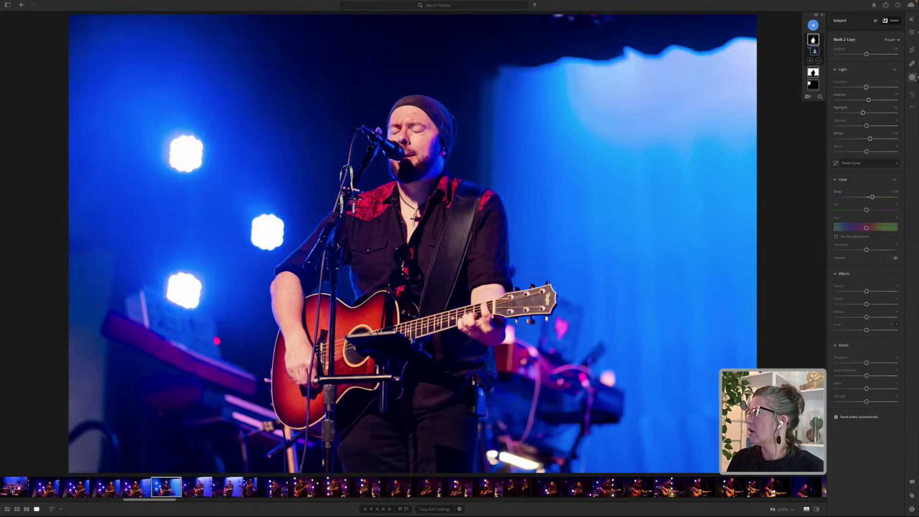
click(886, 20)
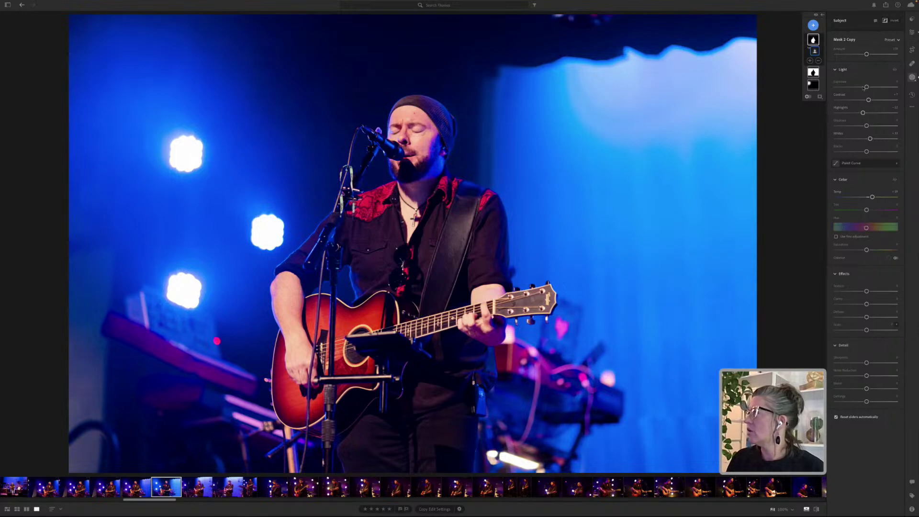
- Cool the temperature slightly in the Mask 2 copy on the guitarist and rate the photo one star
drag(873, 196, 848, 202)
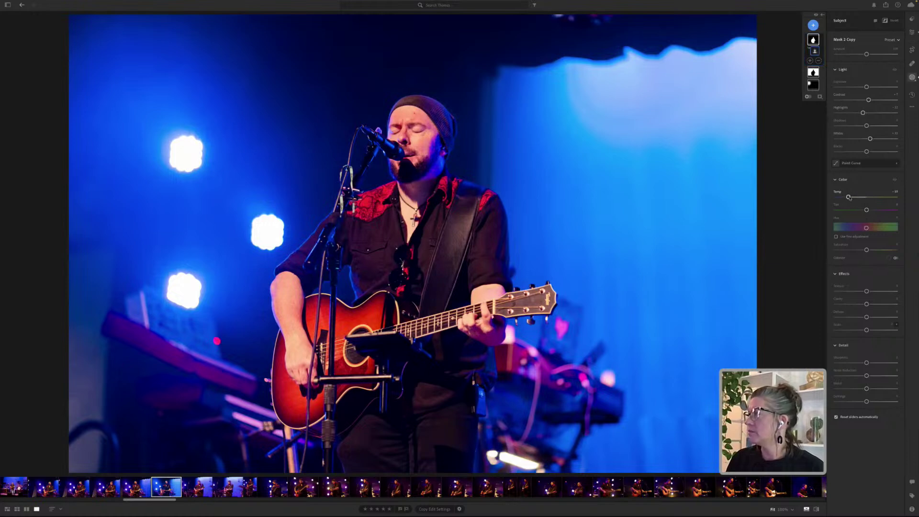
click(859, 197)
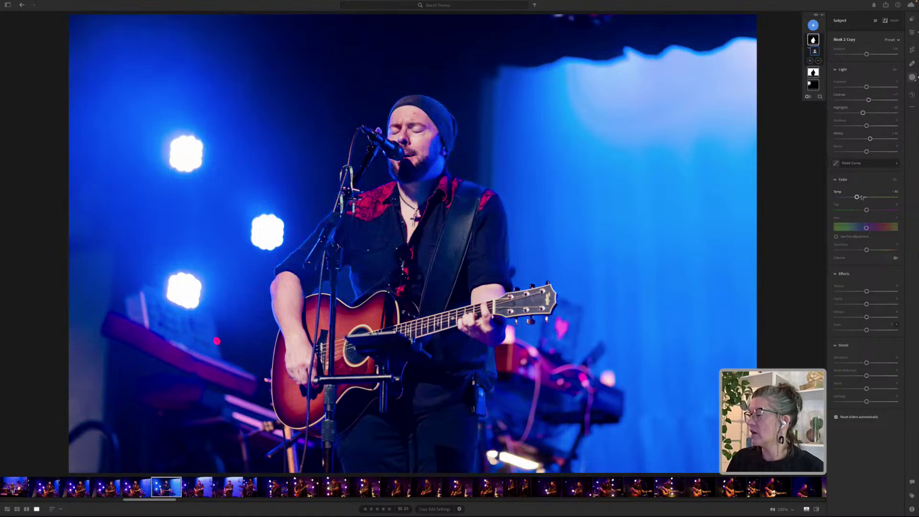
drag(859, 197, 864, 198)
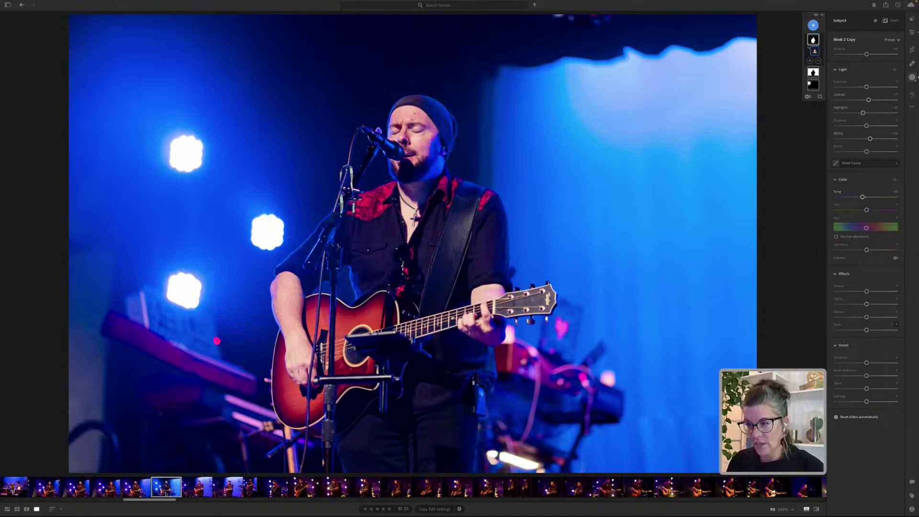
key(1)
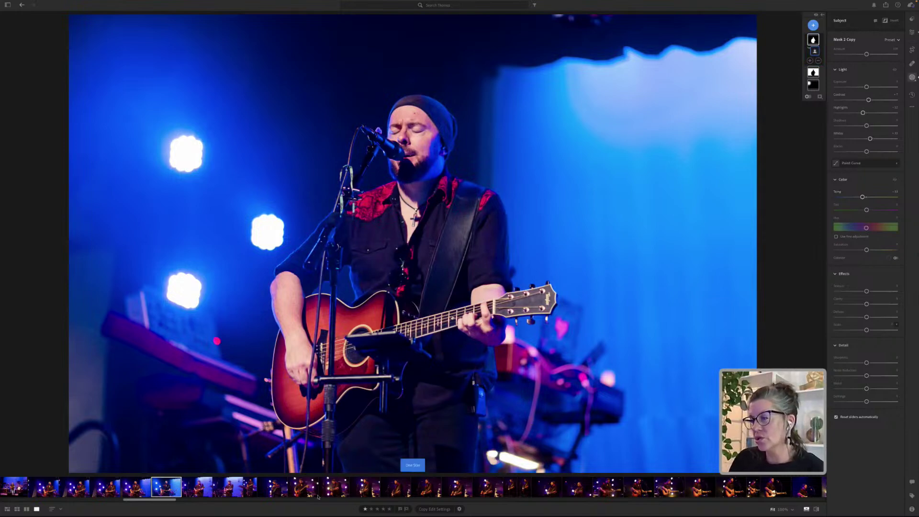
- Find the washed-out red shot of the keyboardist and bassist, then raise its contrast moderately and lower its exposure slightly
click(336, 494)
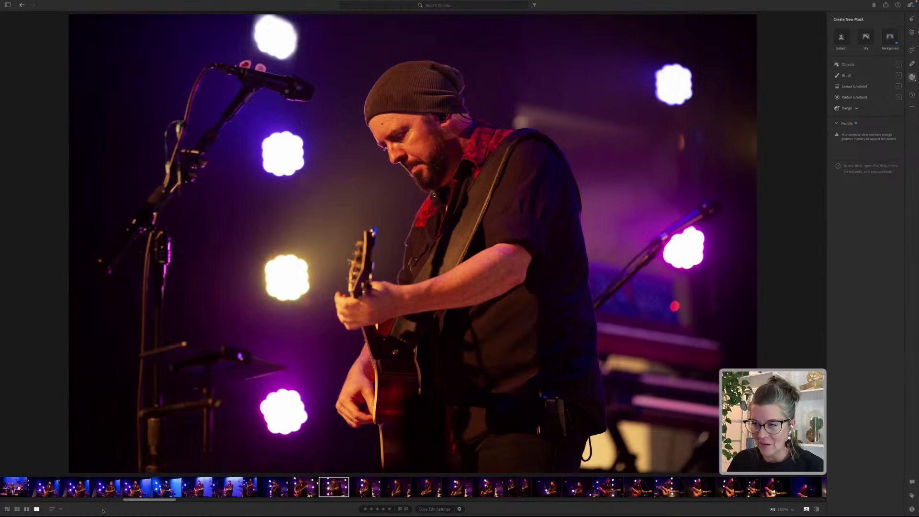
scroll(268, 487, right, 10)
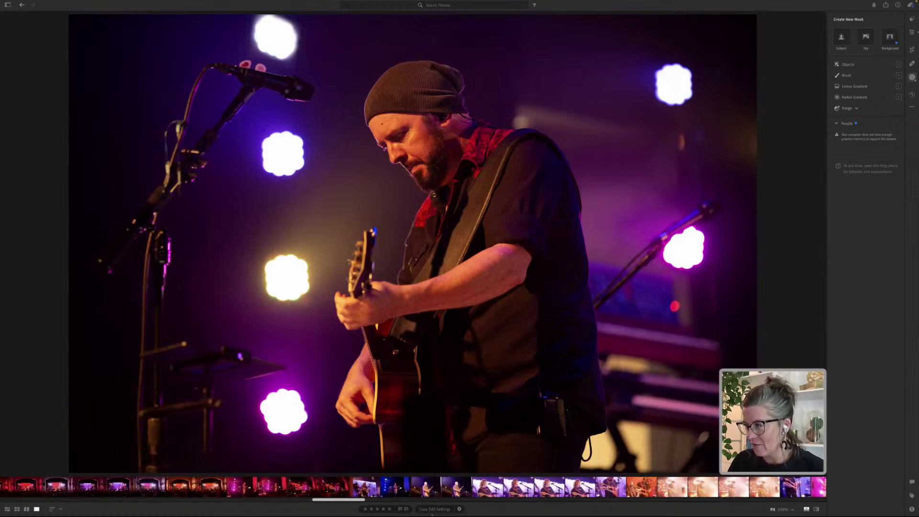
scroll(300, 488, right, 3)
click(276, 492)
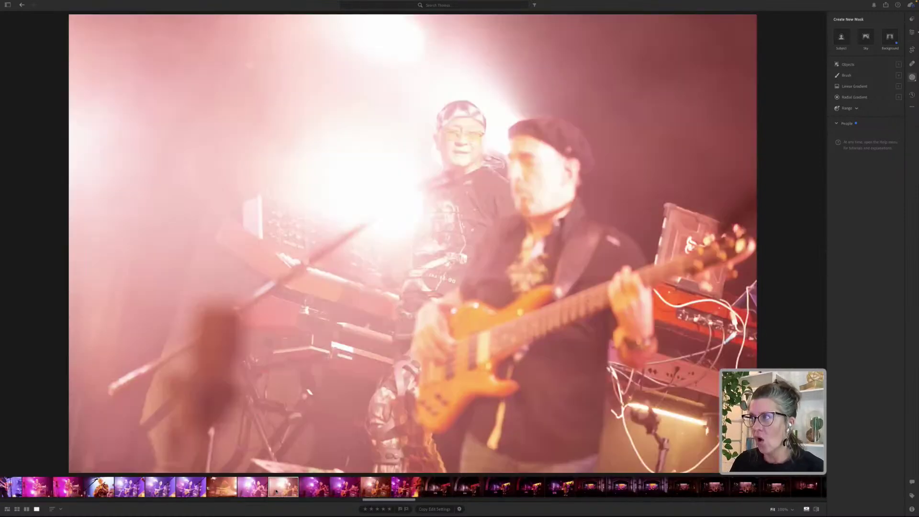
click(242, 492)
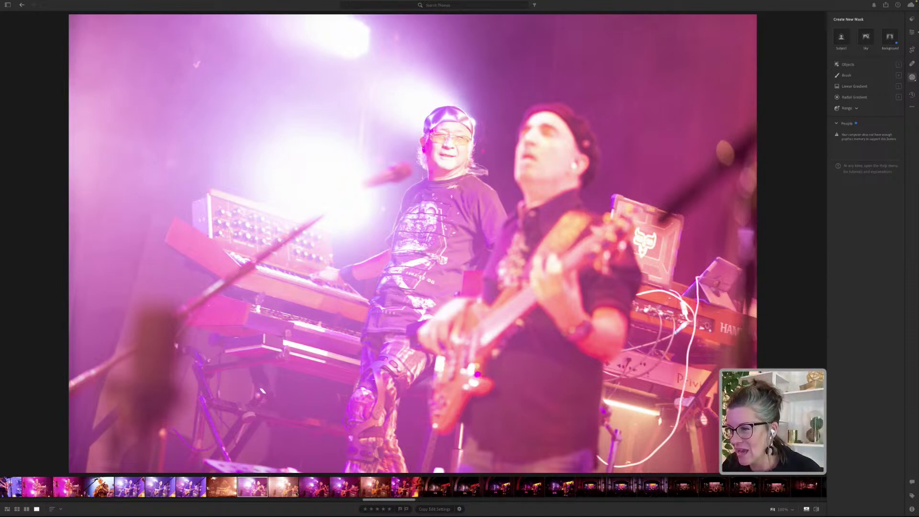
key(Right)
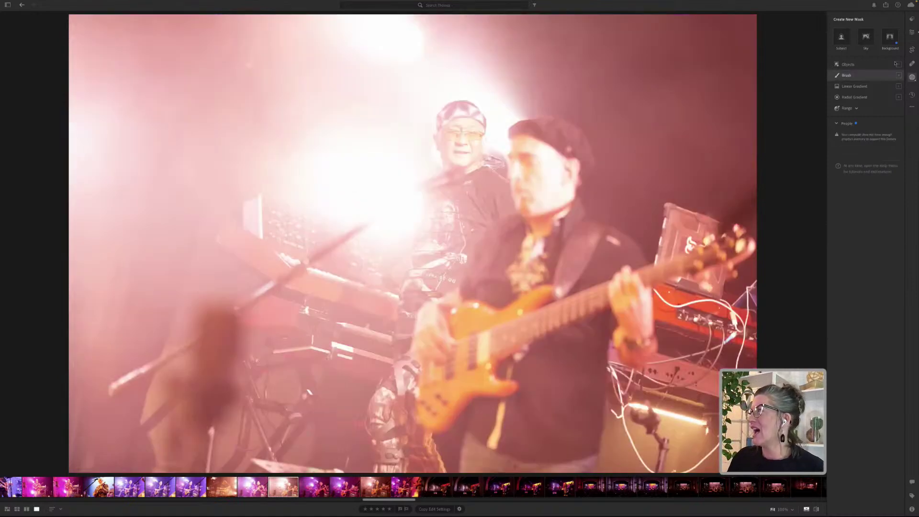
click(913, 32)
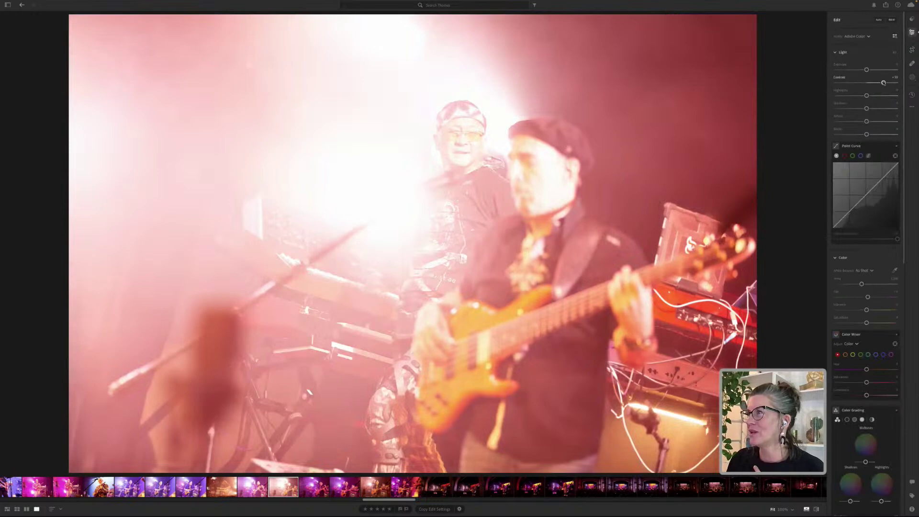
drag(884, 83, 861, 70)
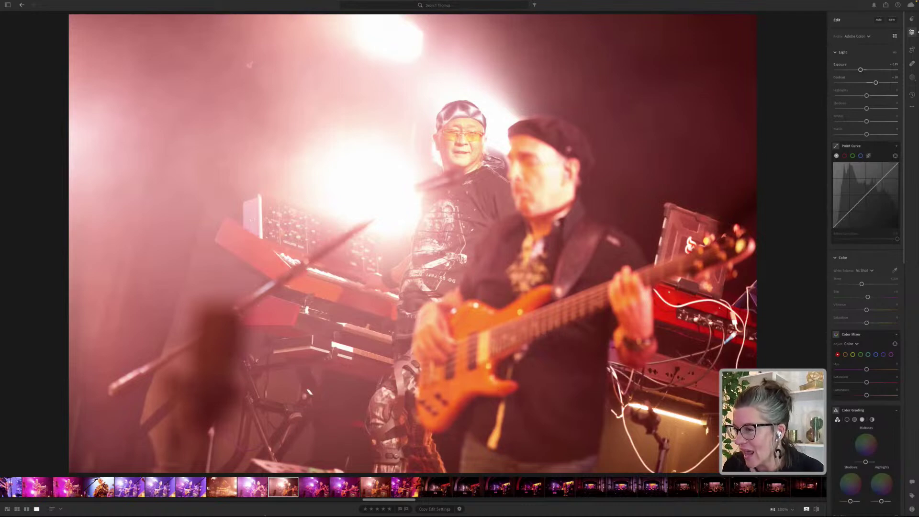
- Examine the overexposed purple, magenta and pale orange shots of the bassist and guitarist for haze and blown stage lights
click(254, 487)
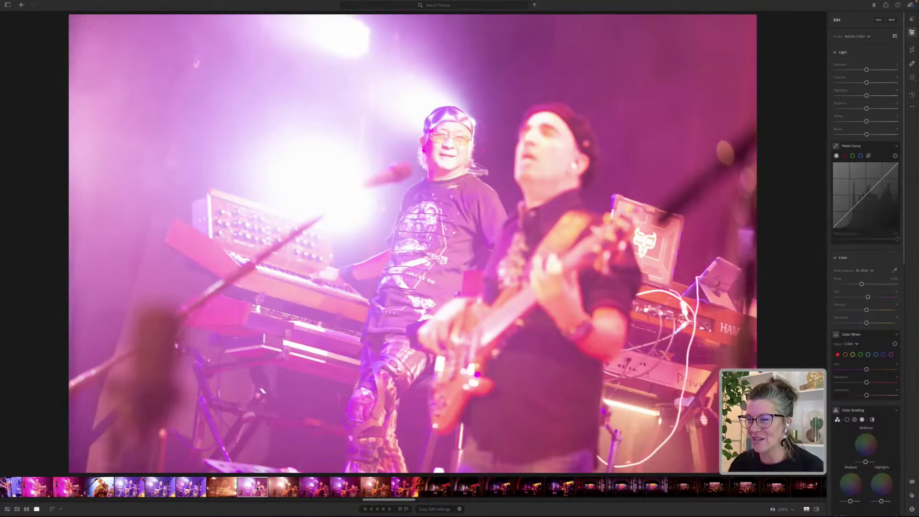
click(129, 487)
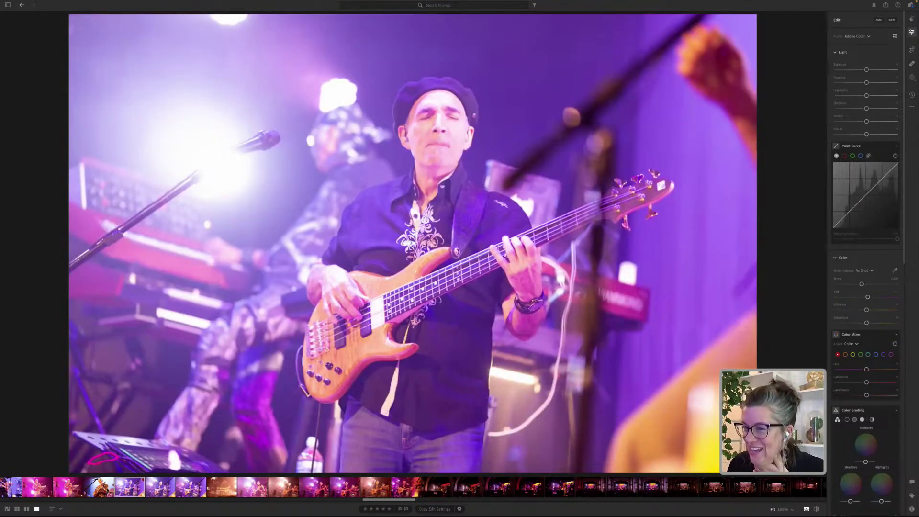
click(68, 487)
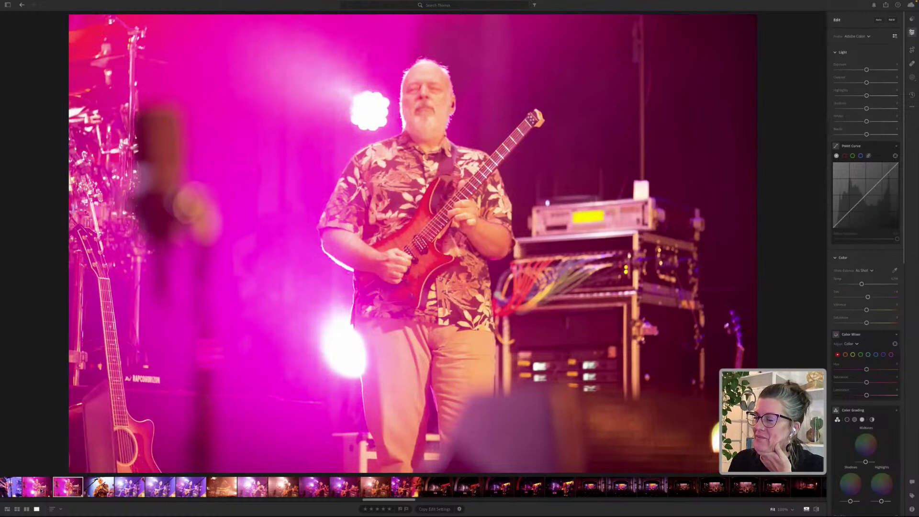
click(42, 489)
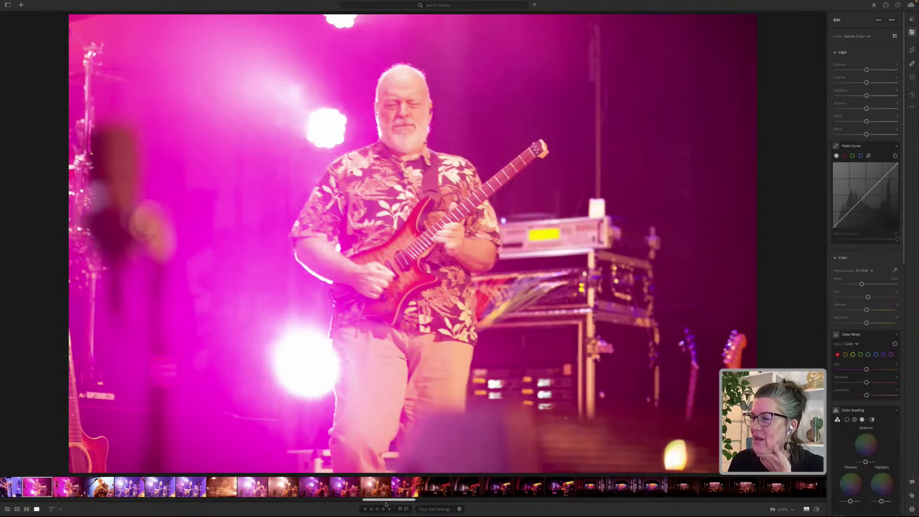
drag(387, 502, 363, 503)
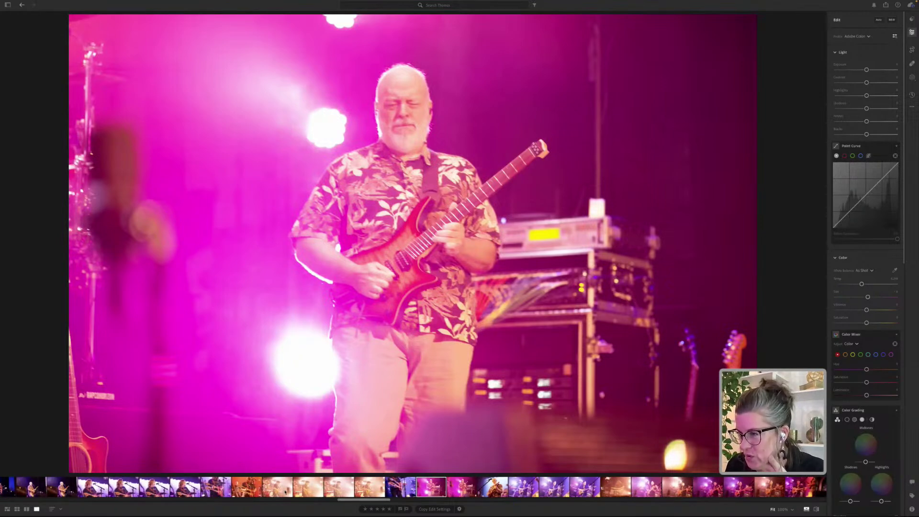
click(371, 485)
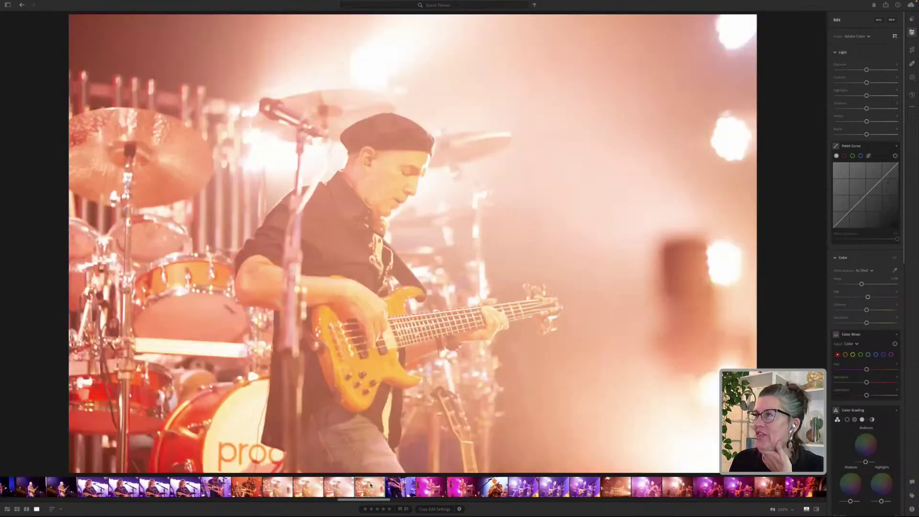
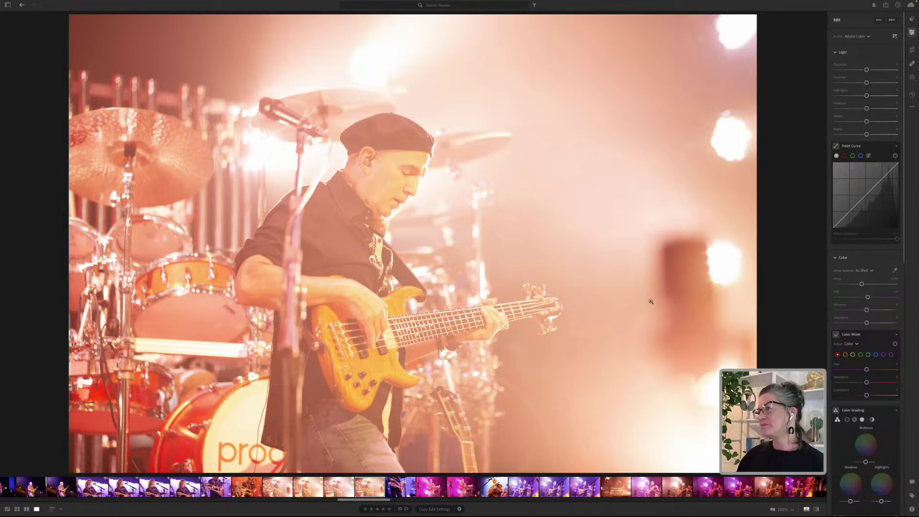
click(276, 487)
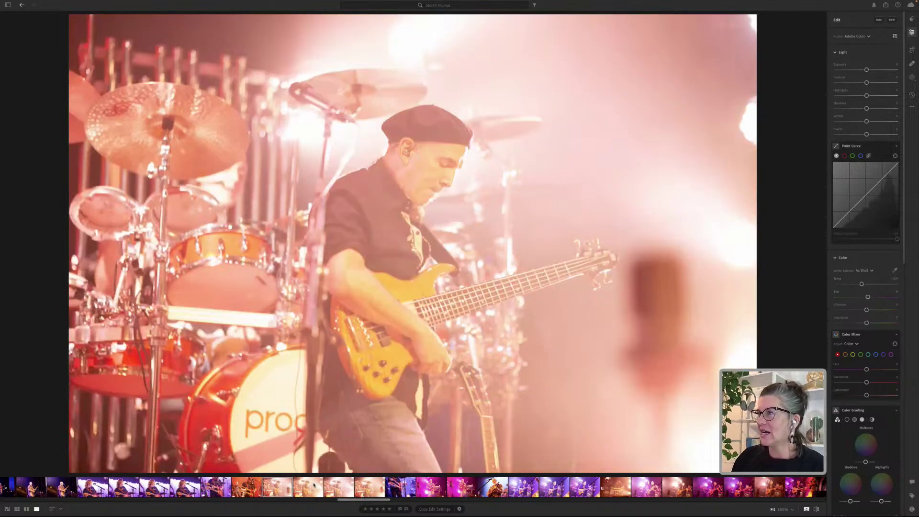
click(314, 485)
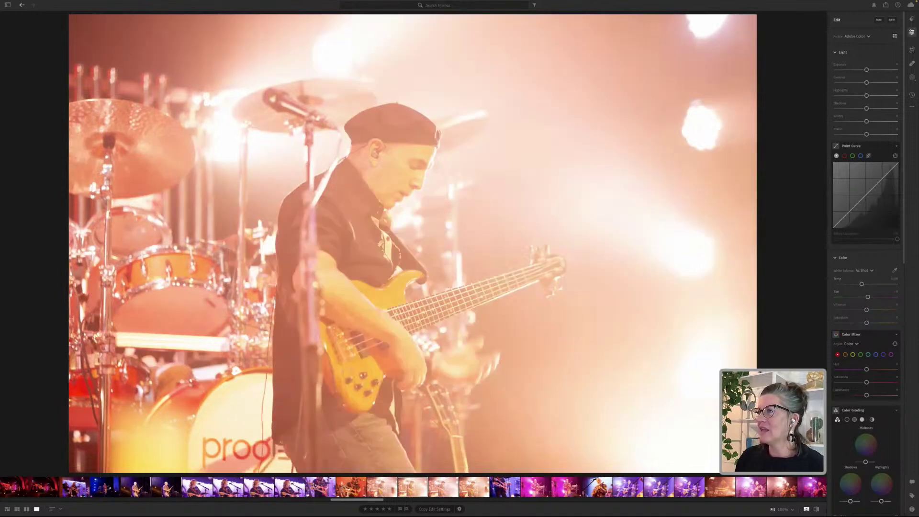
- Turn on Remove Chromatic Aberration for the hazy pink shot of the bassist in front of the drum kit
key(Right)
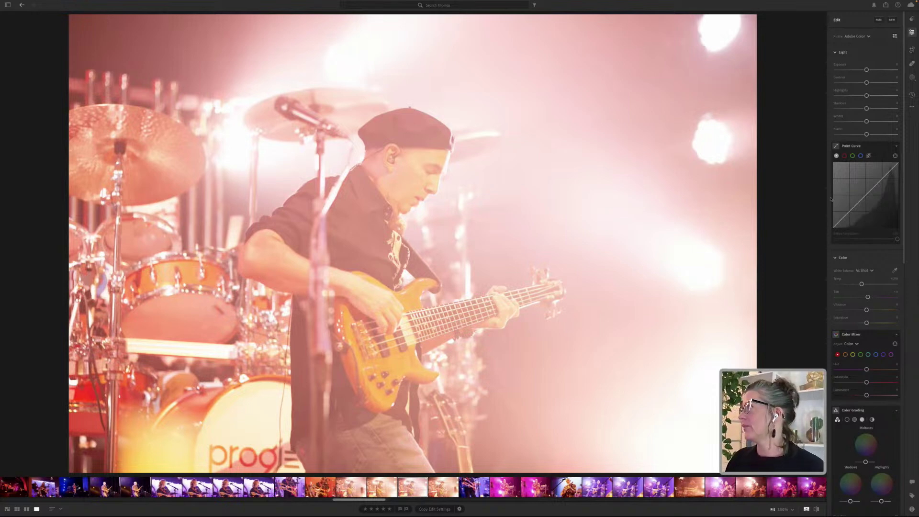
mouse_move(834, 143)
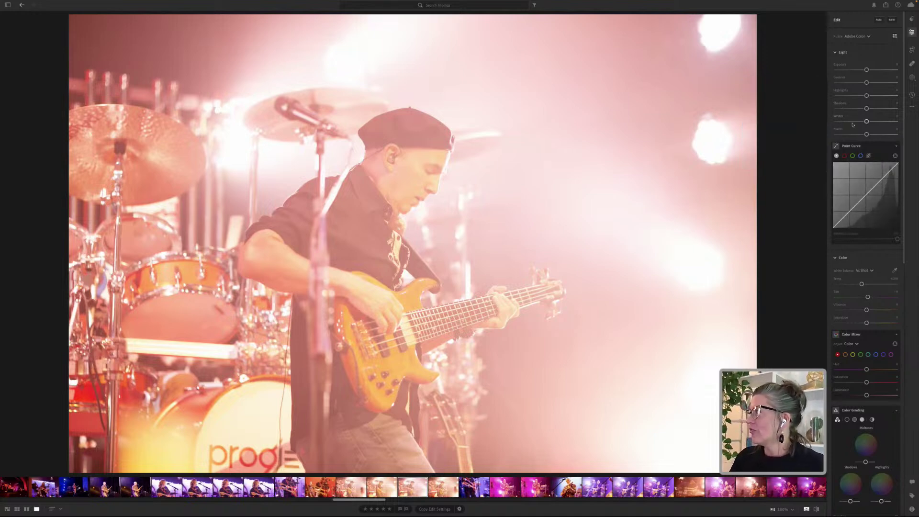
scroll(842, 362, down, 3)
scroll(843, 363, down, 7)
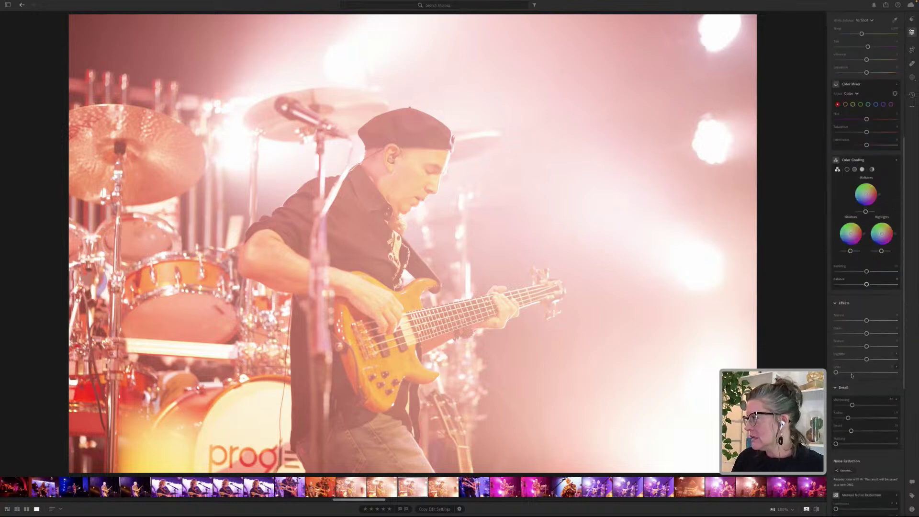
scroll(836, 413, down, 2)
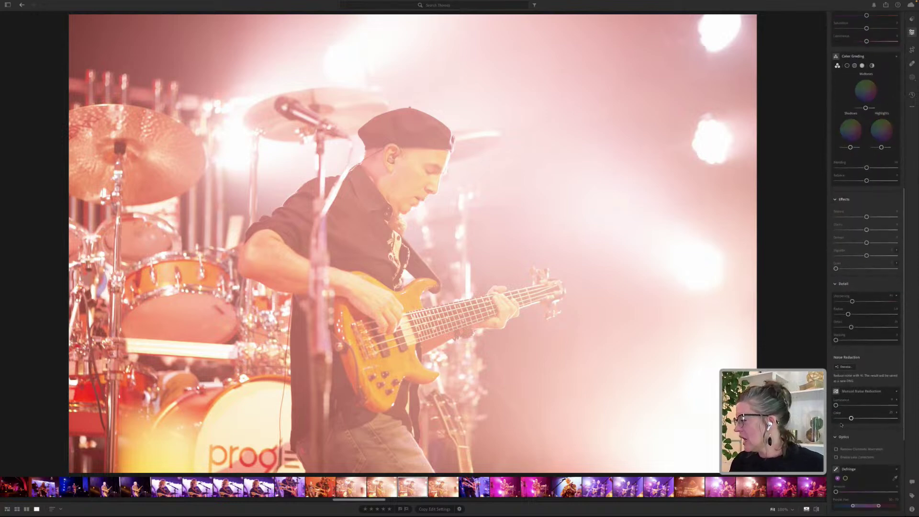
click(837, 394)
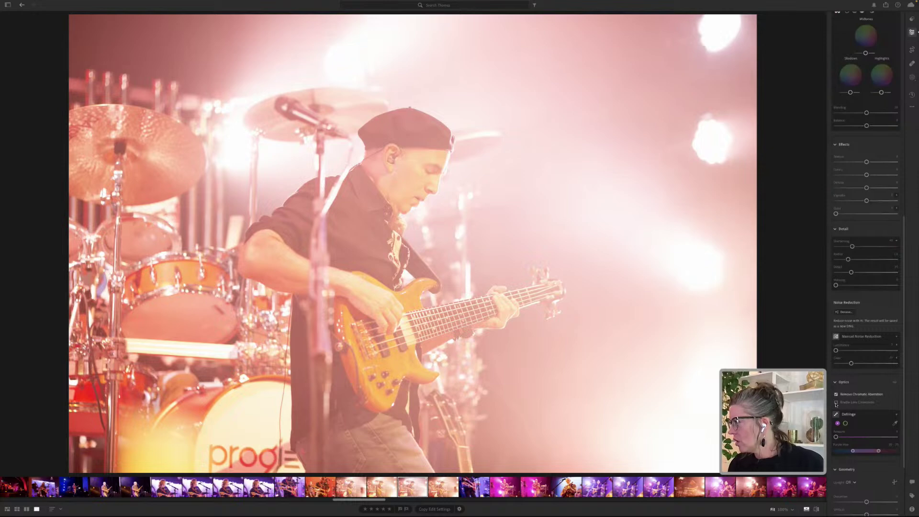
- Enable lens corrections for the hazy pink bassist shot, lower its highlights strongly and take the whites down almost fully
click(836, 402)
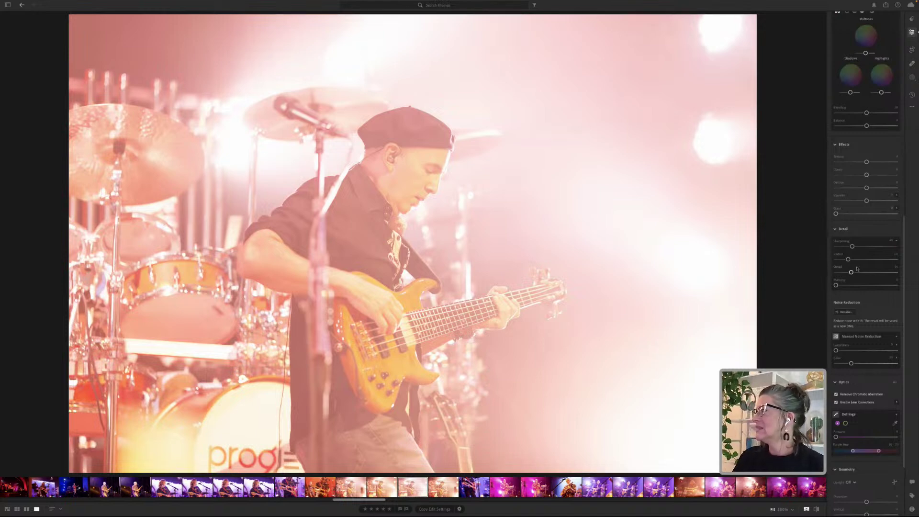
scroll(858, 268, up, 5)
scroll(859, 268, up, 7)
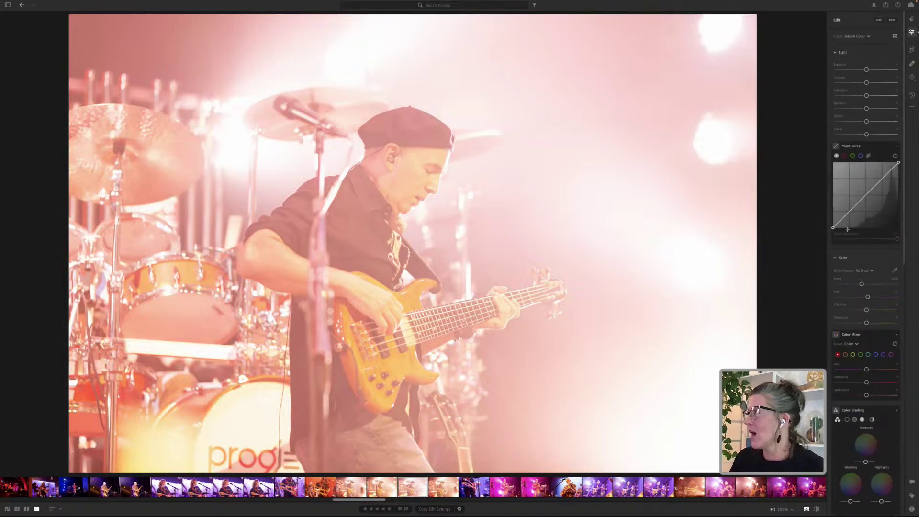
click(846, 96)
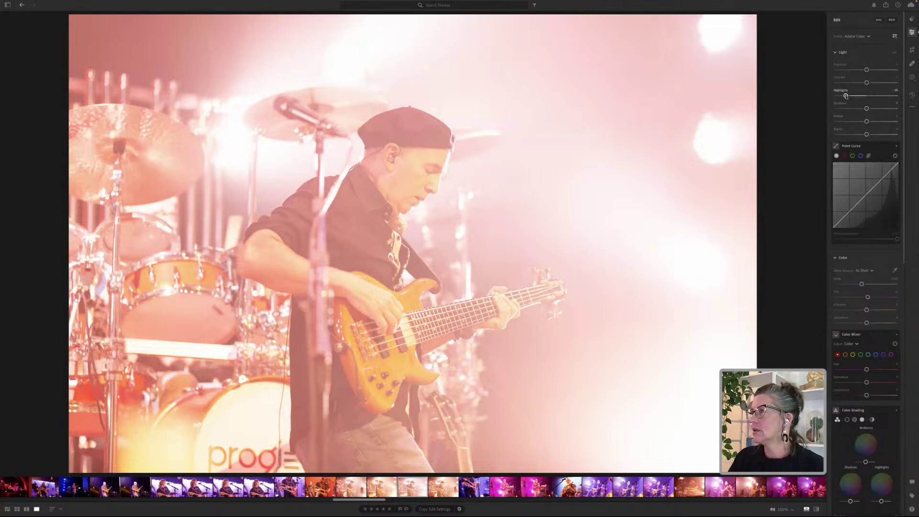
mouse_move(846, 96)
mouse_down()
mouse_move(830, 124)
mouse_move(837, 96)
mouse_move(845, 96)
mouse_up()
click(847, 122)
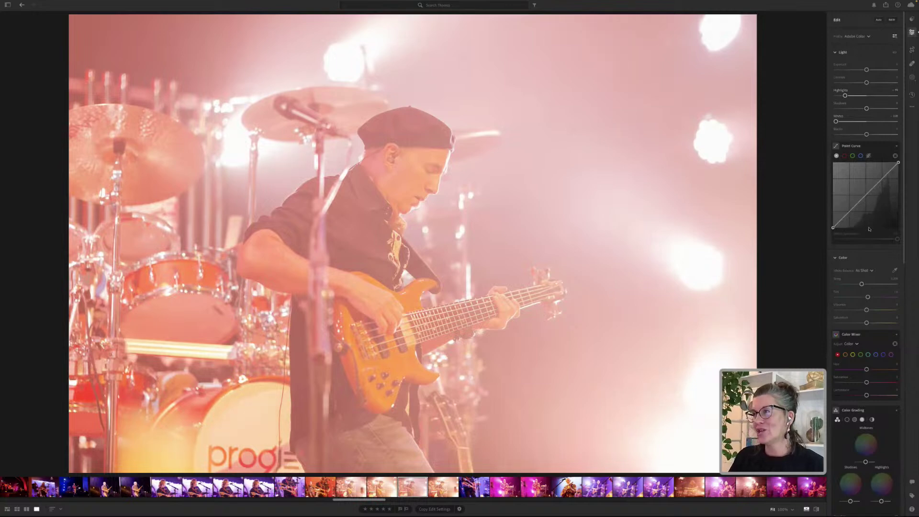
- Apply a moderate amount of positive Dehaze to the whole pink bassist photo
scroll(866, 303, down, 5)
scroll(866, 304, down, 2)
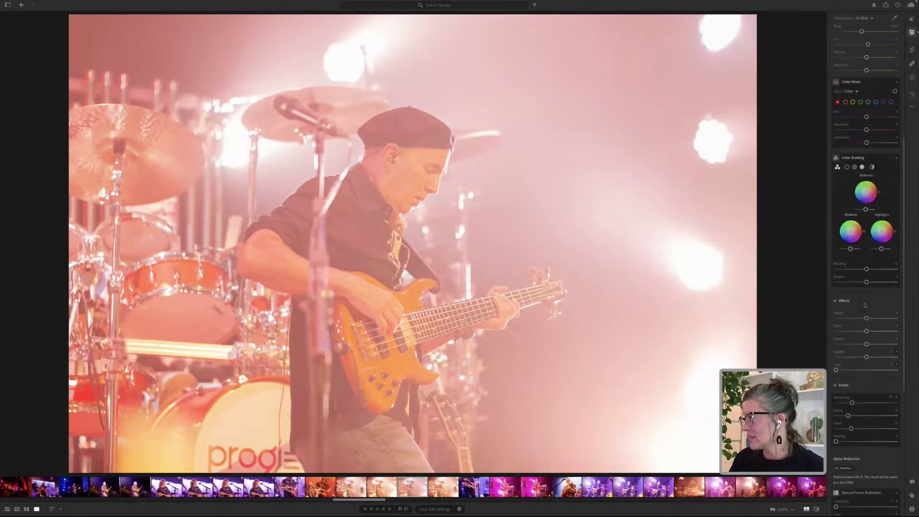
click(880, 345)
drag(881, 345, 882, 345)
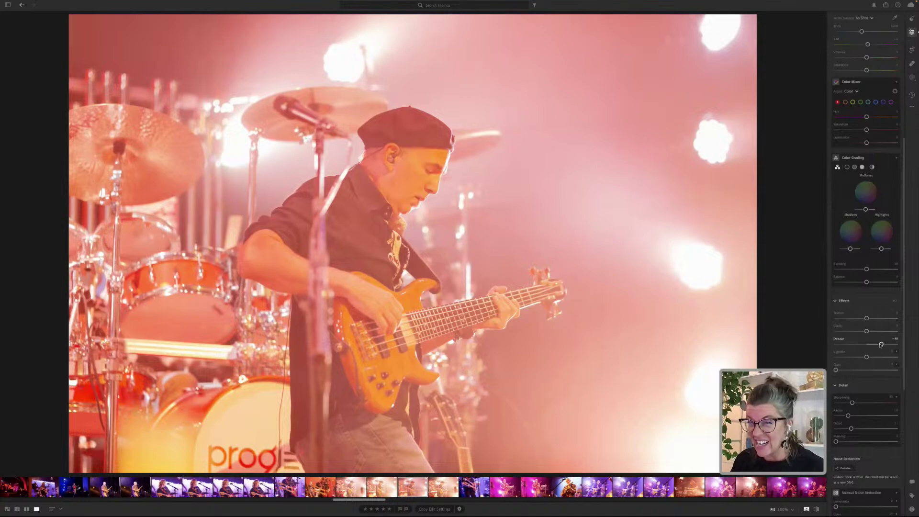
click(870, 346)
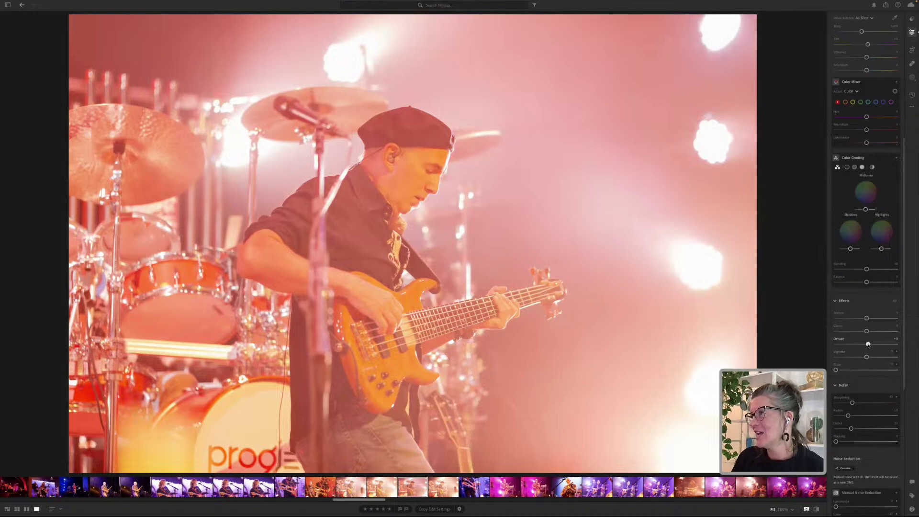
drag(871, 344, 875, 345)
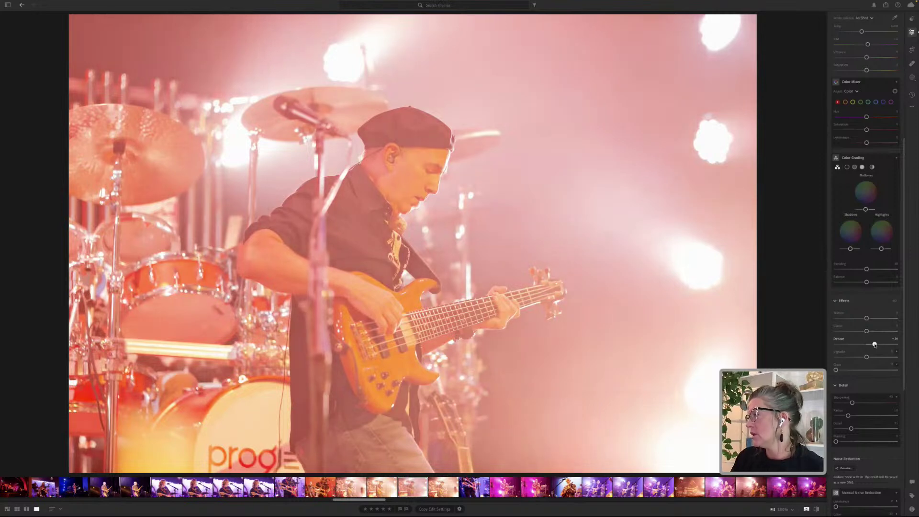
- Start a brush mask on the bassist's face with Auto Mask off, a larger brush, flow 70 and the mask overlay shown
click(913, 78)
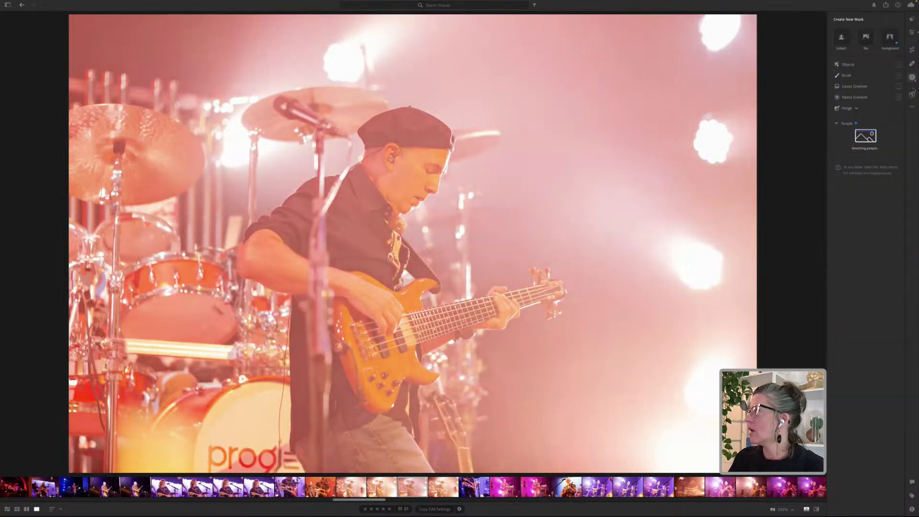
click(847, 75)
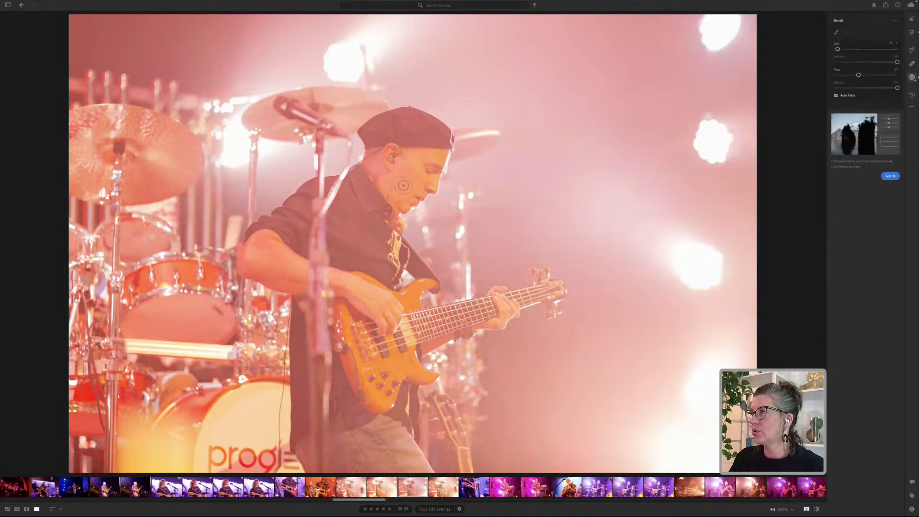
click(836, 96)
key(bracketright)
click(424, 152)
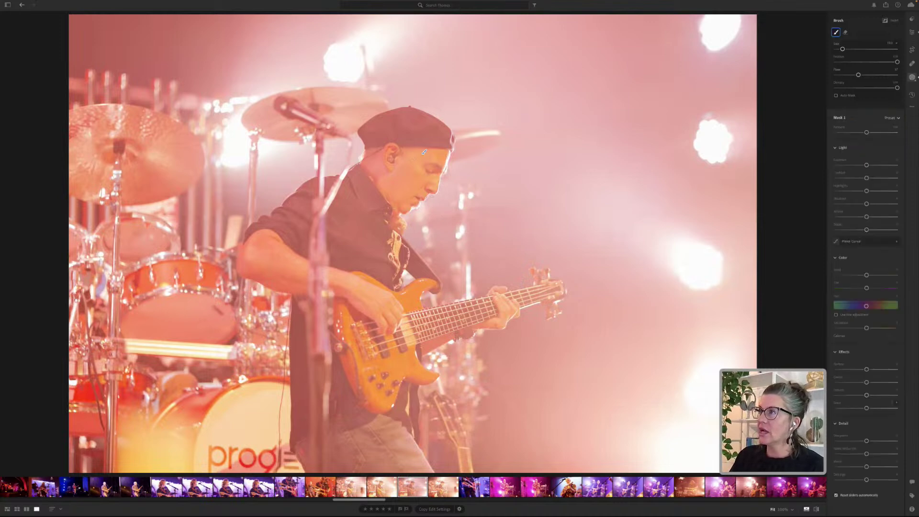
key(shift+o)
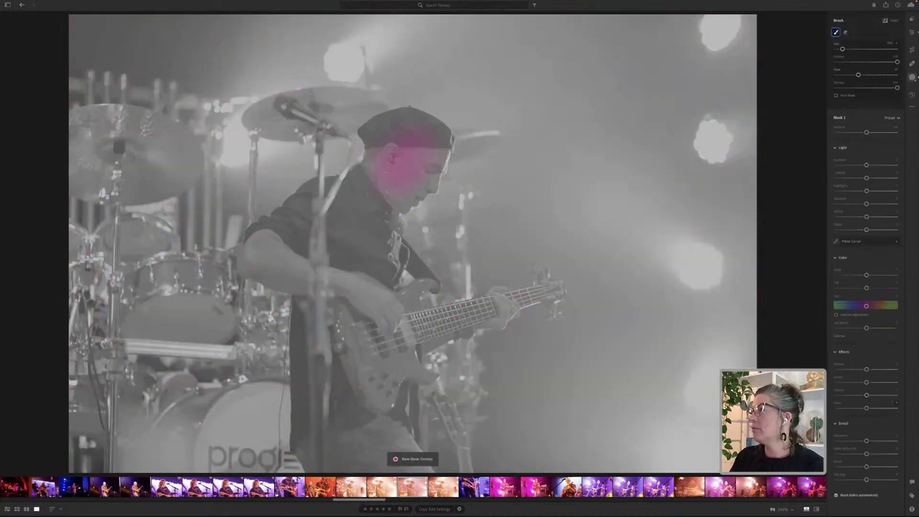
key(7)
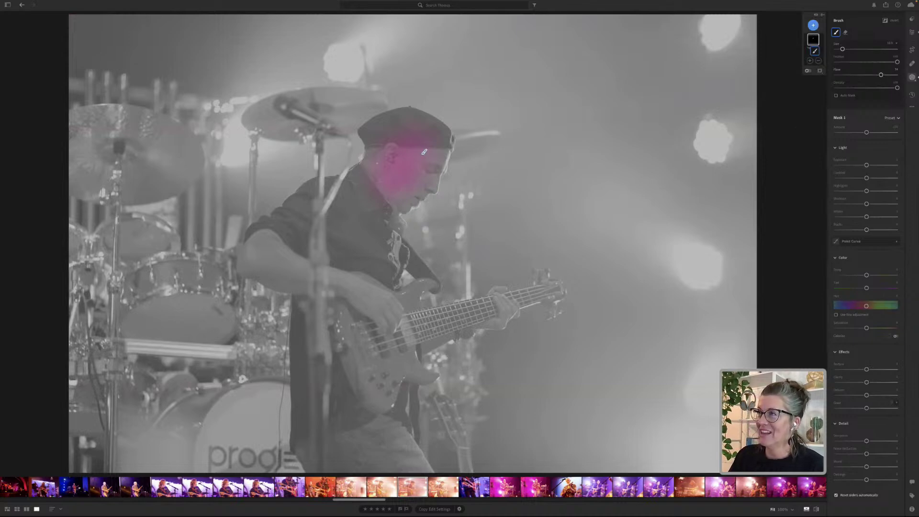
- Paint the brush mask over the bassist's head, shirt, arms and trousers and along the whole bass guitar
mouse_move(425, 152)
mouse_down()
mouse_move(428, 129)
mouse_move(419, 162)
mouse_move(369, 236)
mouse_move(356, 217)
mouse_move(322, 247)
mouse_move(311, 273)
mouse_move(333, 216)
mouse_move(365, 262)
mouse_move(313, 257)
mouse_move(376, 296)
mouse_move(389, 319)
mouse_move(355, 364)
mouse_up()
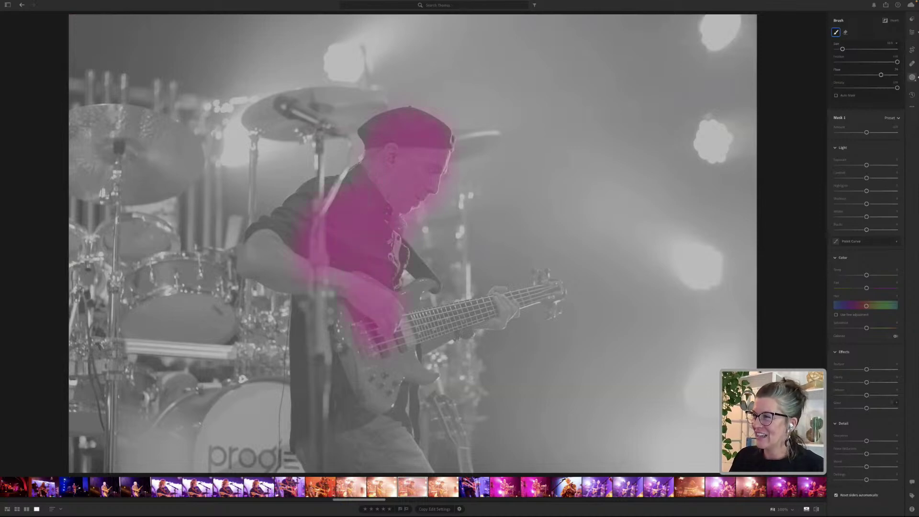
drag(383, 336, 411, 337)
drag(479, 300, 556, 287)
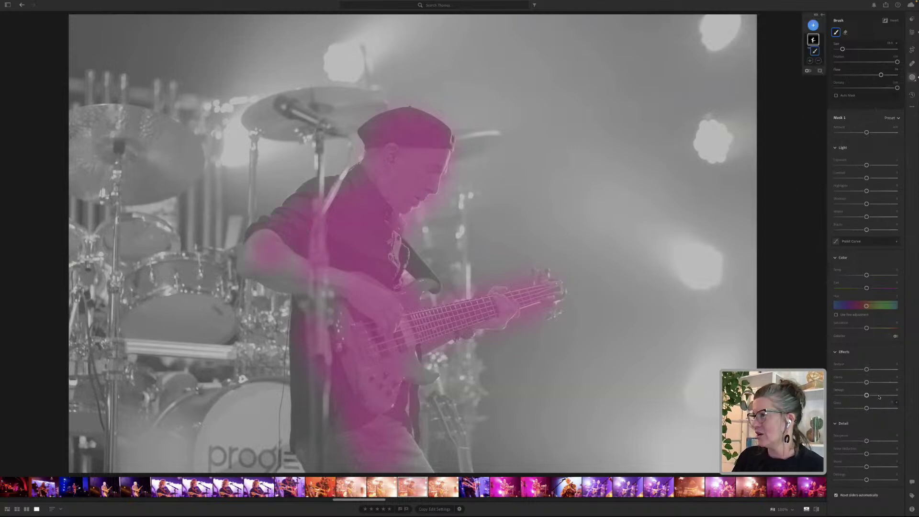
- Add slight Dehaze to the bassist's mask, cool its temperature and lower its saturation a little, and return to the global edits
click(878, 395)
drag(879, 395, 870, 396)
drag(866, 275, 857, 276)
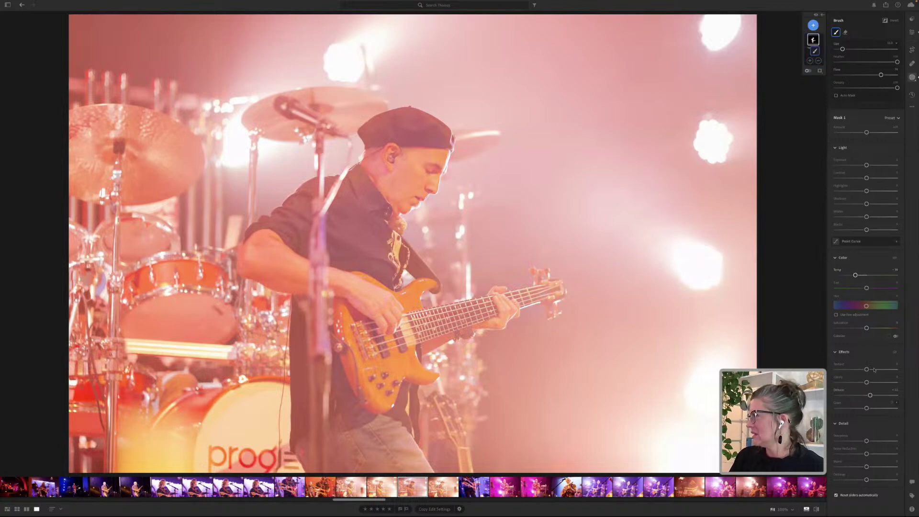
drag(867, 329, 861, 329)
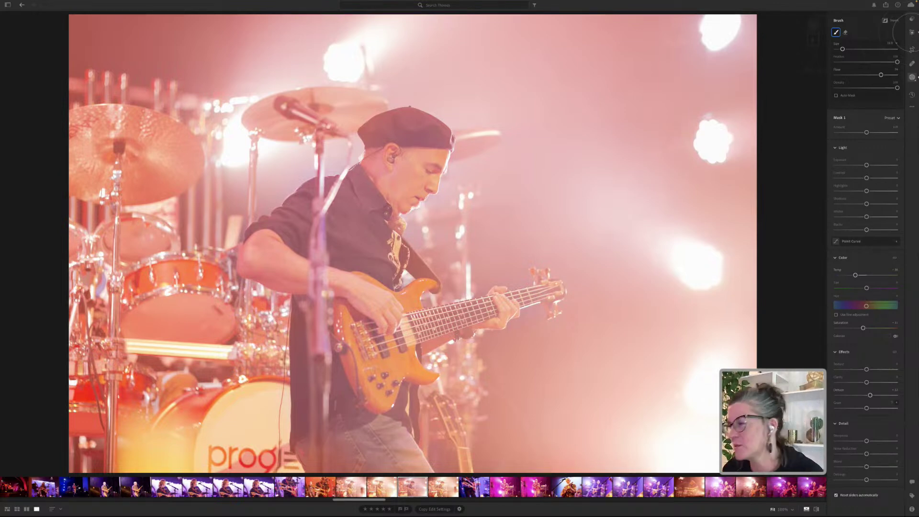
click(913, 32)
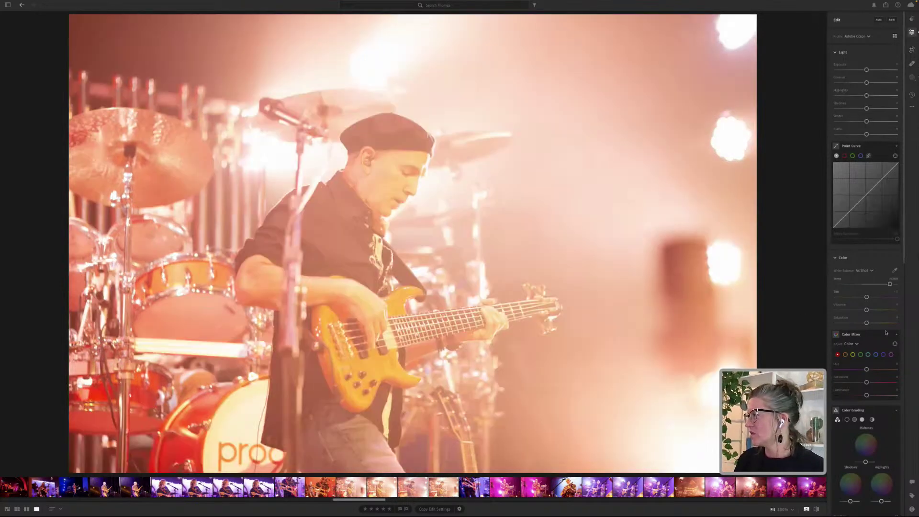
- Look at the double-neck guitar close-up, return to the edited pink bassist shot and rate it one star
click(475, 487)
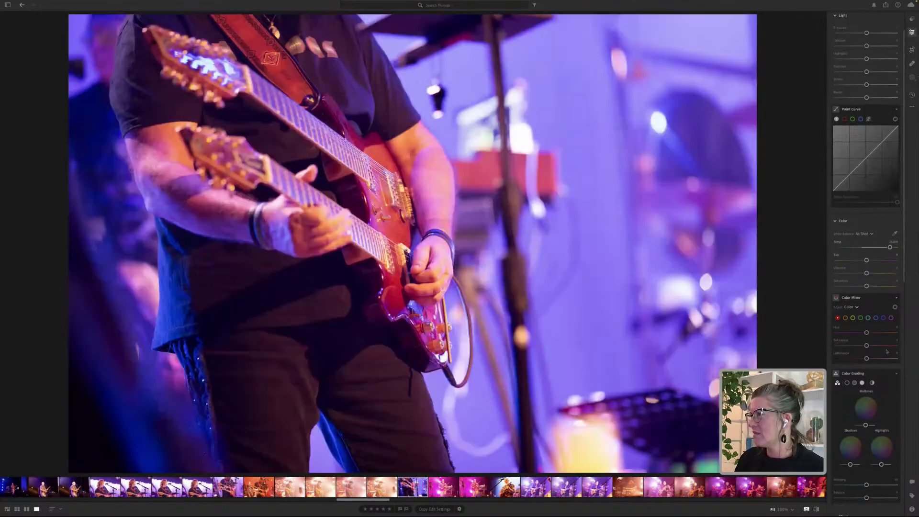
click(352, 494)
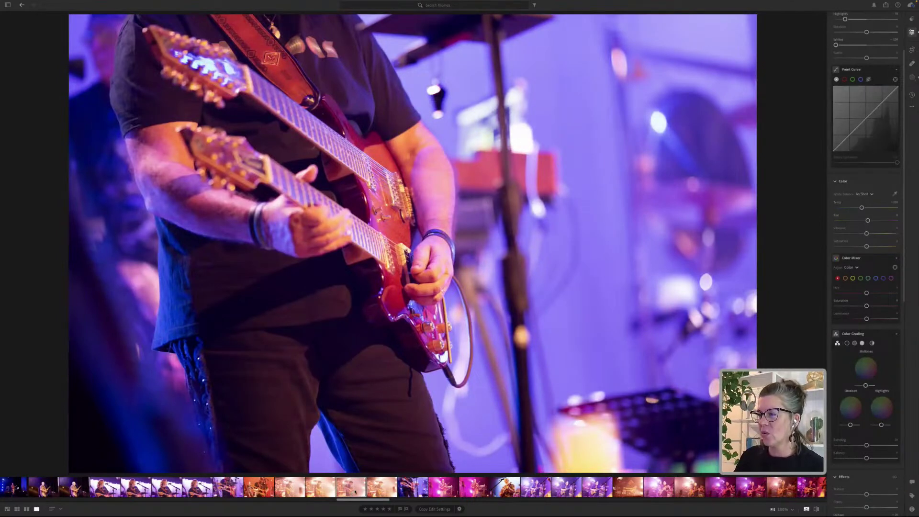
key(1)
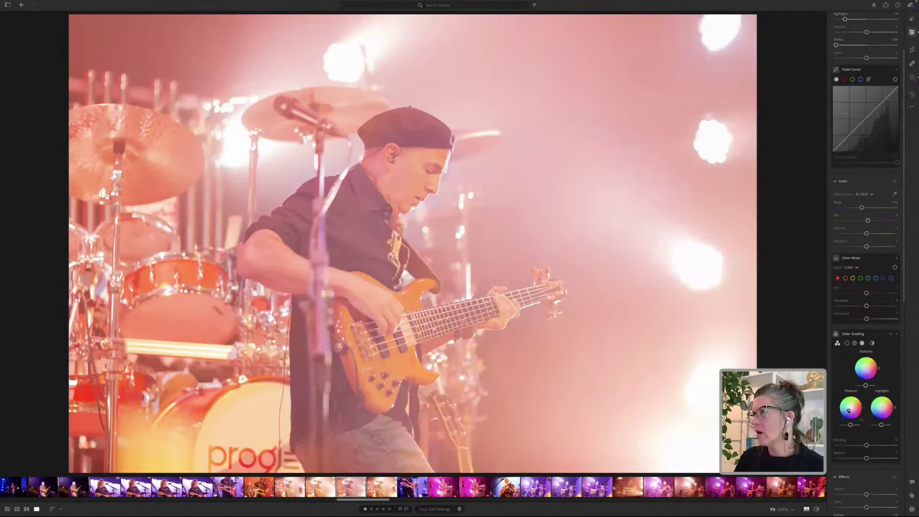
- Grade the bassist photo with a blue tint in the shadows and a subtle midtone tint, and lower the shadows' luminance
drag(849, 411, 846, 413)
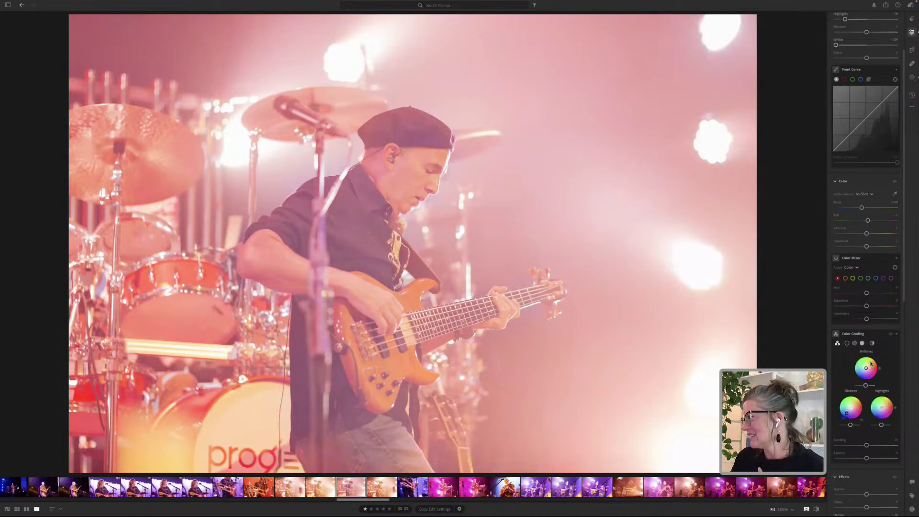
drag(872, 364, 870, 365)
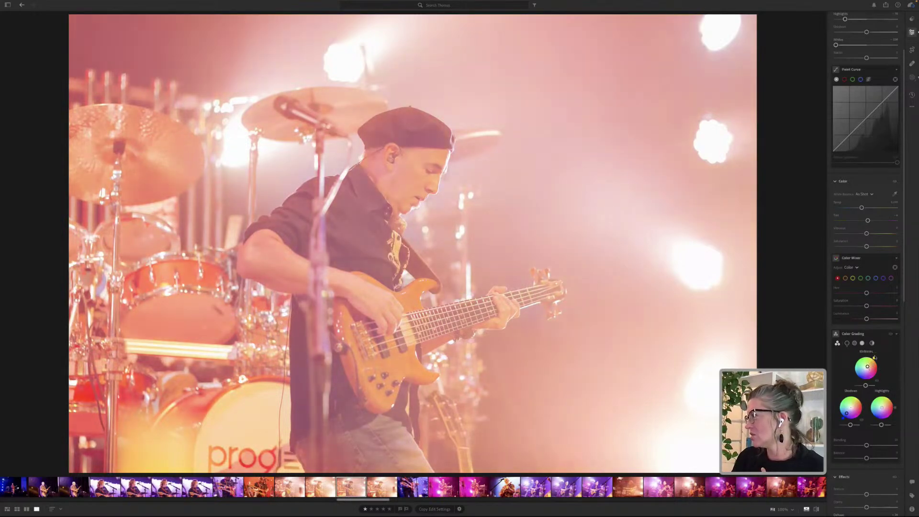
mouse_move(876, 377)
mouse_down()
mouse_move(857, 382)
mouse_move(866, 370)
mouse_up()
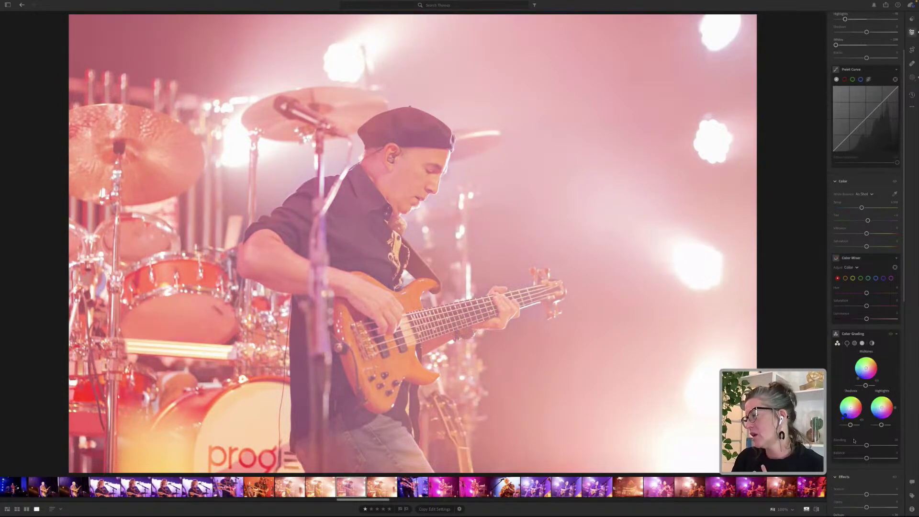
click(843, 425)
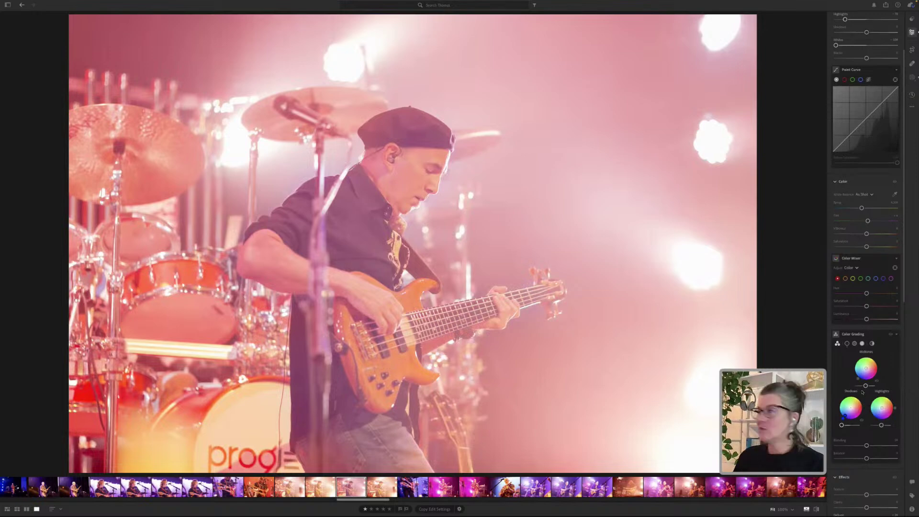
- Anchor the middle of the point curve and pull down its shadow portion to form a gentle contrast curve
scroll(863, 392, up, 4)
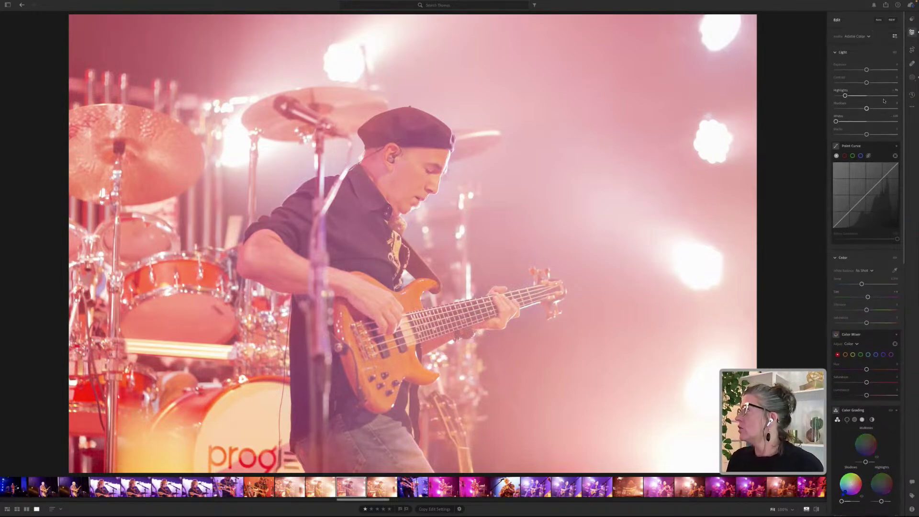
click(865, 195)
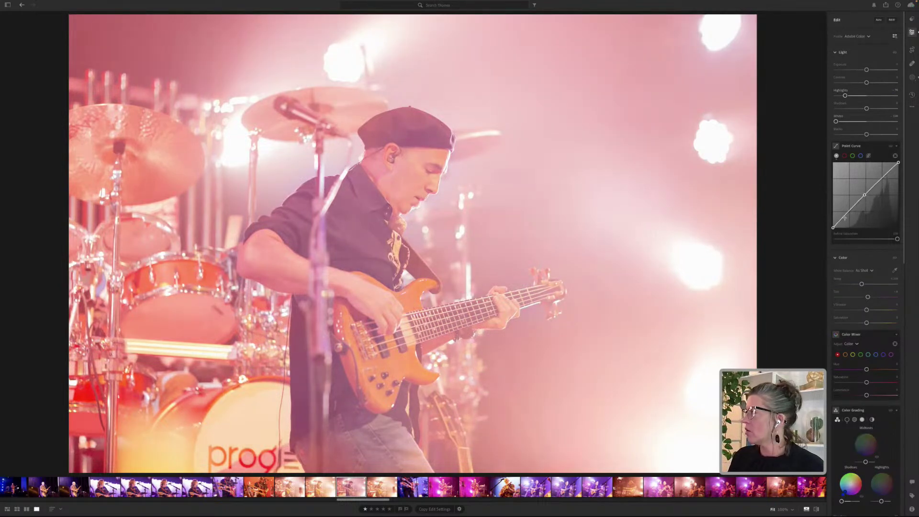
drag(845, 218, 867, 198)
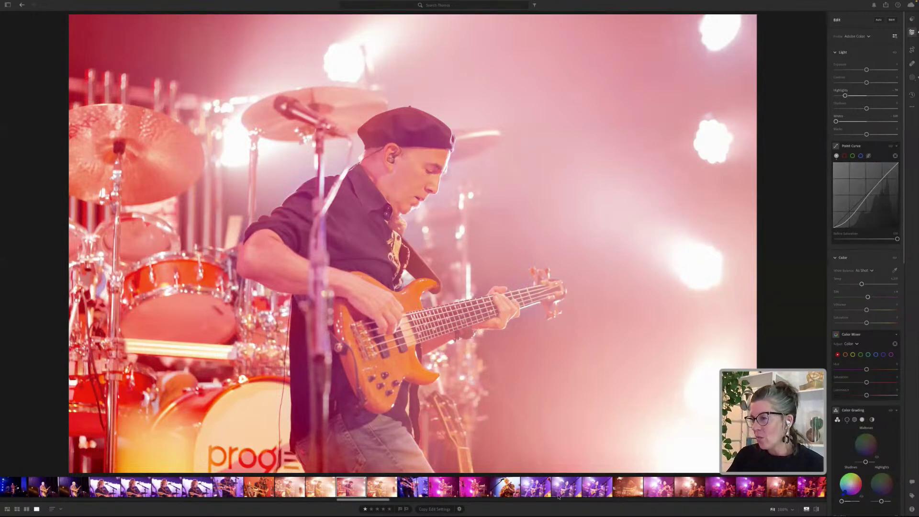
- Duplicate the edited pink bassist photo and show the two versions side by side in Compare view
right_click(349, 487)
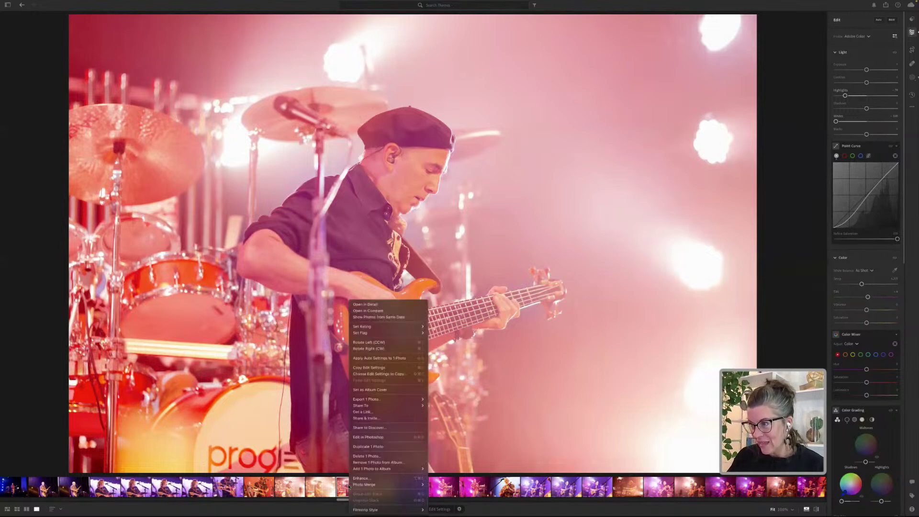
click(381, 447)
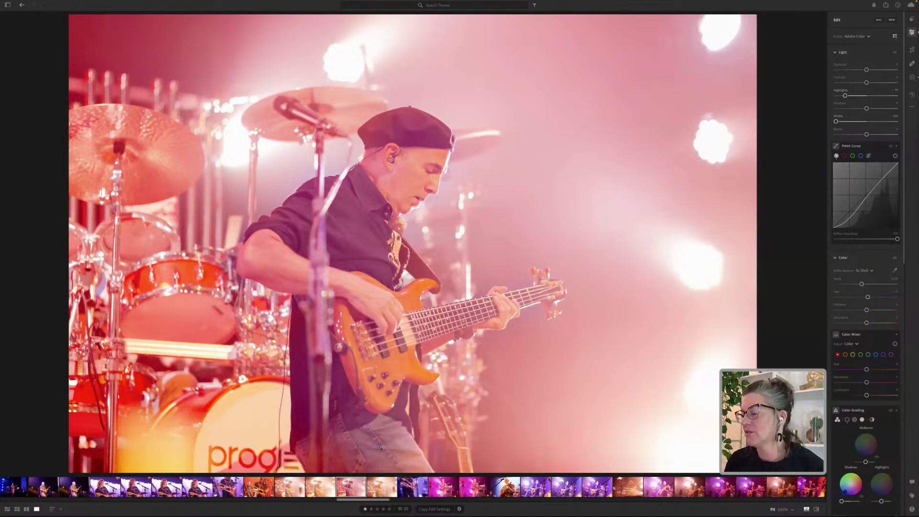
click(375, 488)
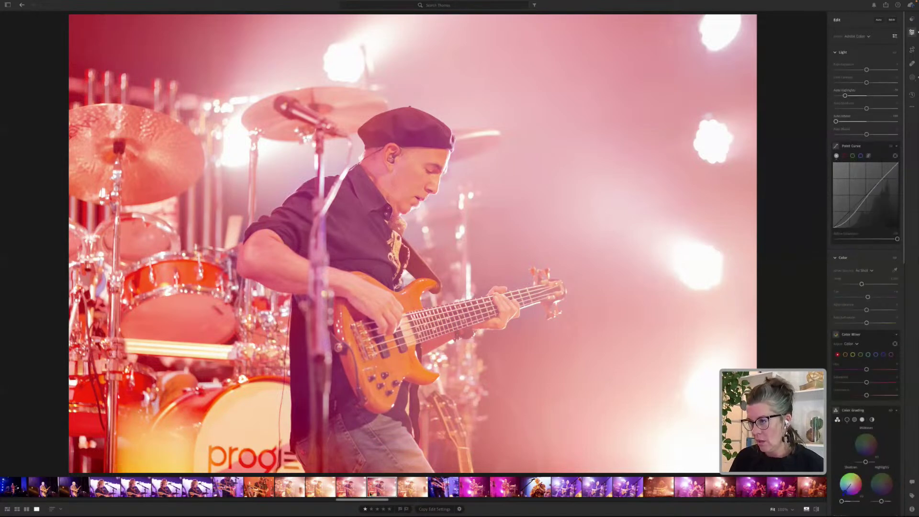
click(27, 510)
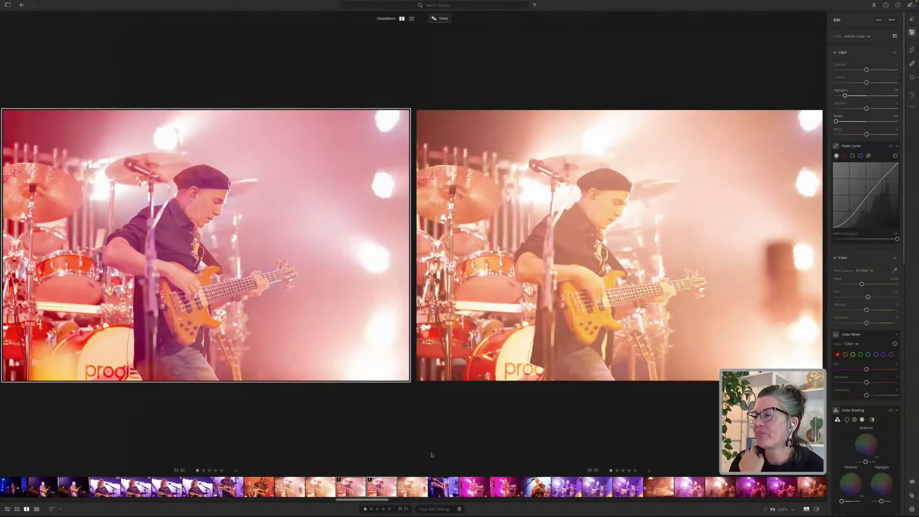
click(378, 491)
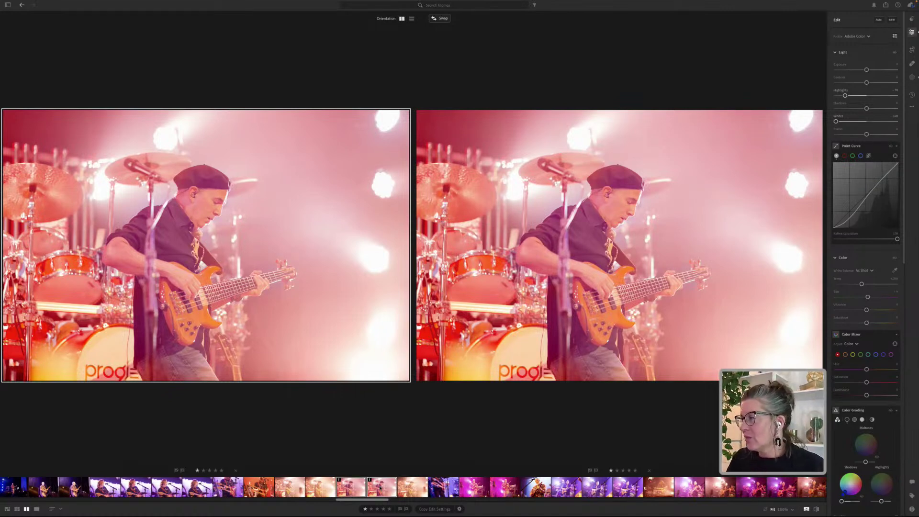
- Try a very warm orange white balance on the duplicate, and cool its temperature to a purple-blue cast instead
click(887, 285)
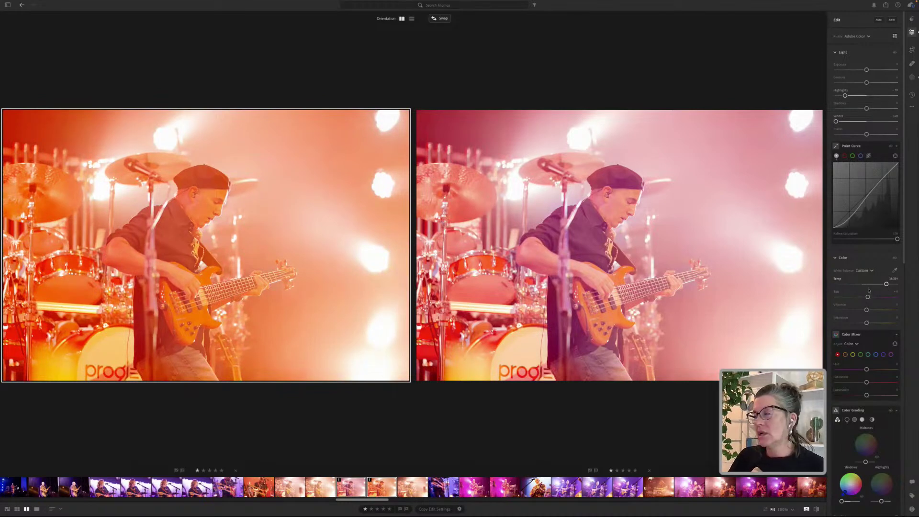
click(846, 285)
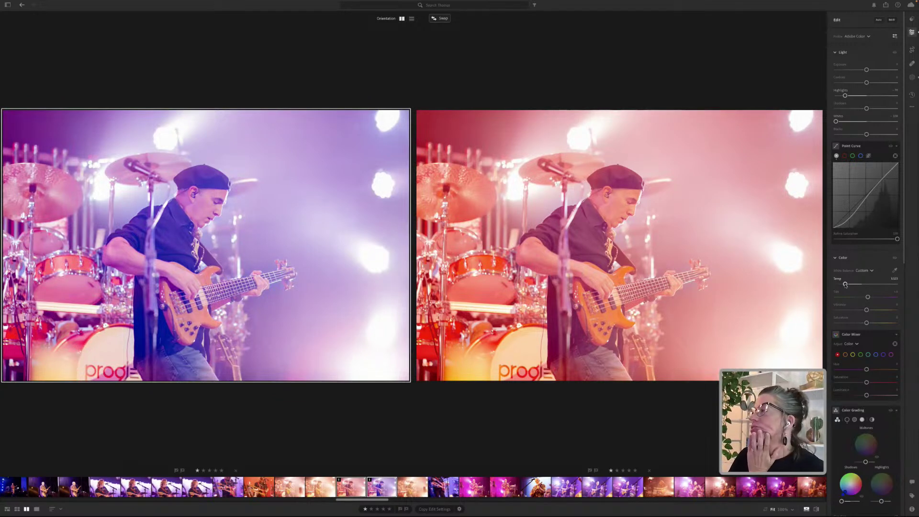
- Warm the purple-blue duplicate's temperature slightly towards magenta and raise its contrast moderately
drag(845, 284, 850, 285)
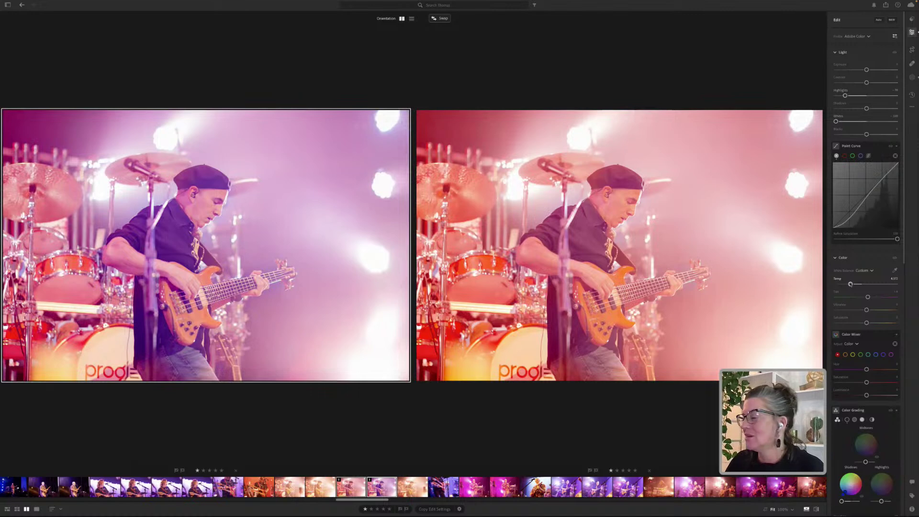
click(877, 82)
drag(877, 83, 876, 83)
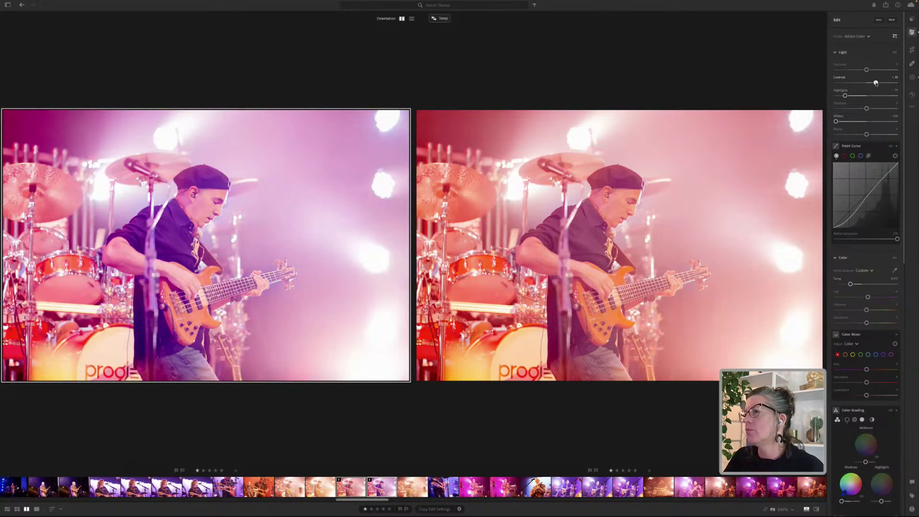
- Preview the sharpening mask on the bassist duplicate, set a high masking value that isolates the main edges, and increase the sharpening slightly
scroll(879, 240, down, 10)
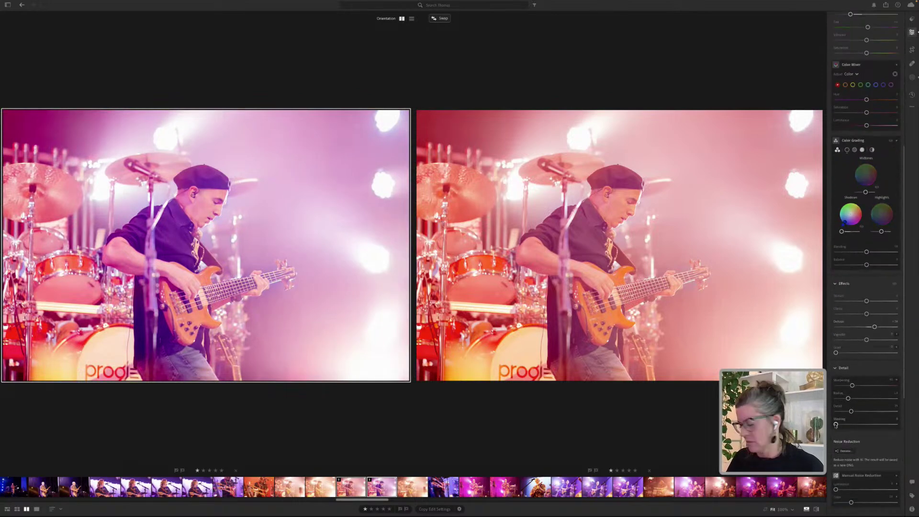
right_click(840, 425)
key(alt)
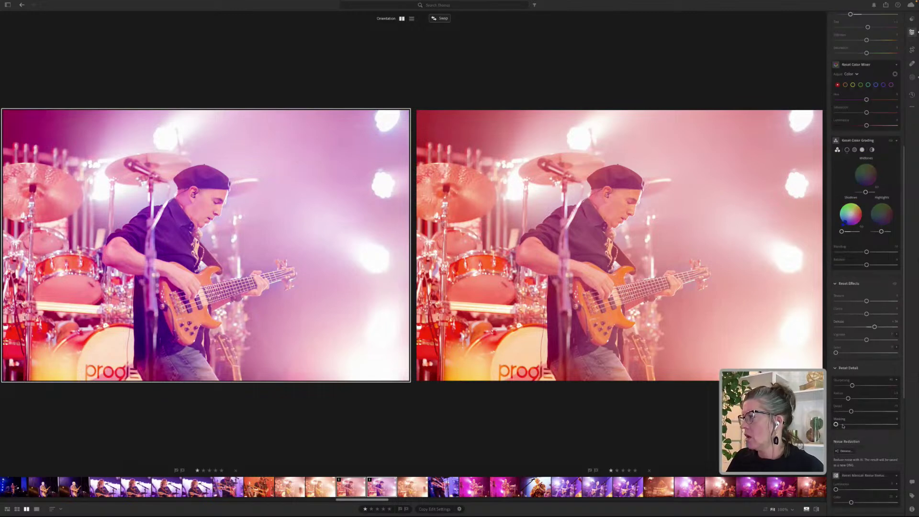
drag(854, 425, 879, 425)
alt+click(857, 424)
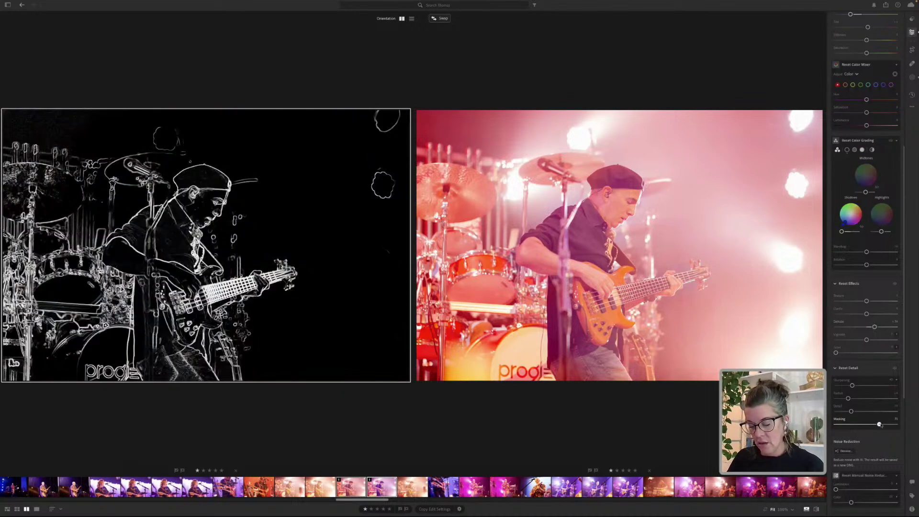
drag(885, 425, 891, 426)
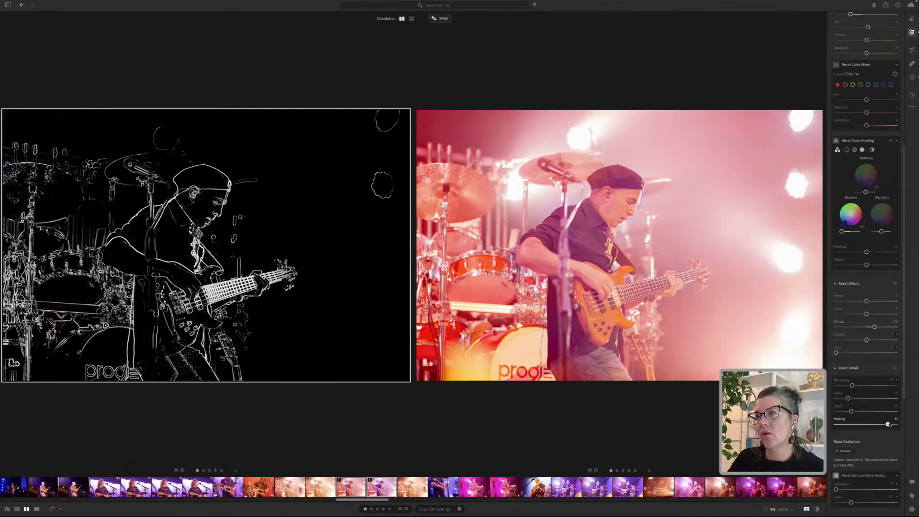
key(alt)
drag(888, 425, 889, 425)
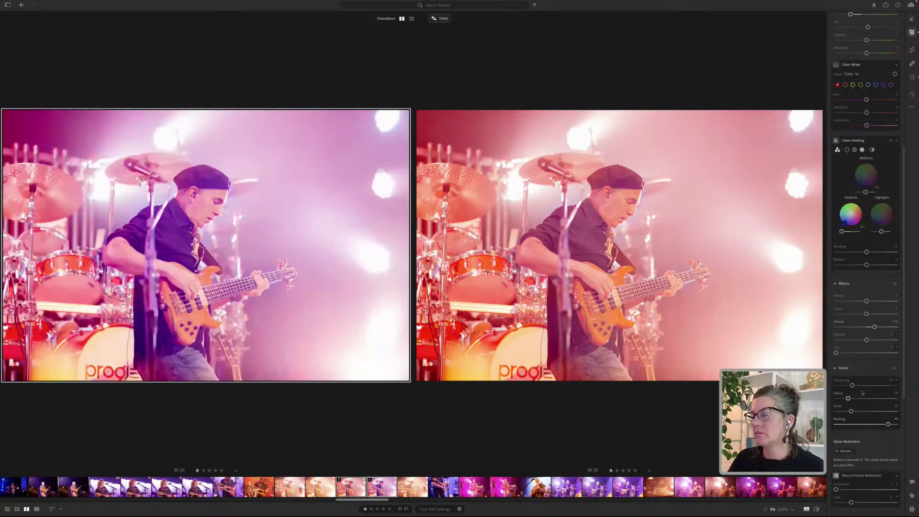
drag(853, 386, 854, 386)
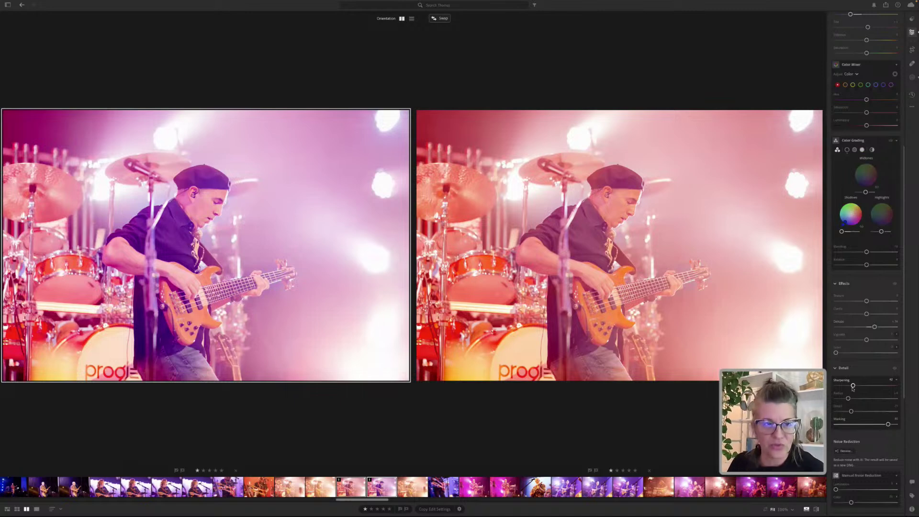
- Open the hazy pink photo of the smiling drummer in the single-photo view, and enable lens corrections and chromatic aberration removal
scroll(862, 412, down, 3)
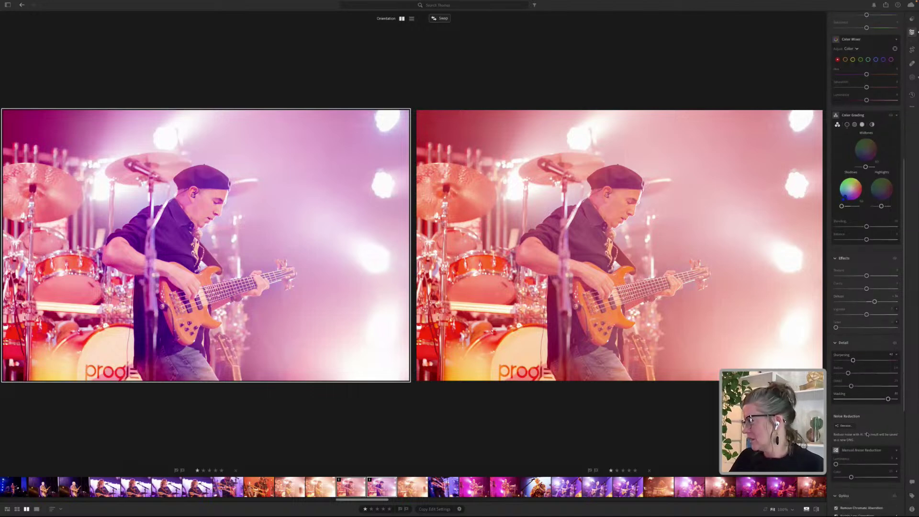
scroll(867, 434, down, 6)
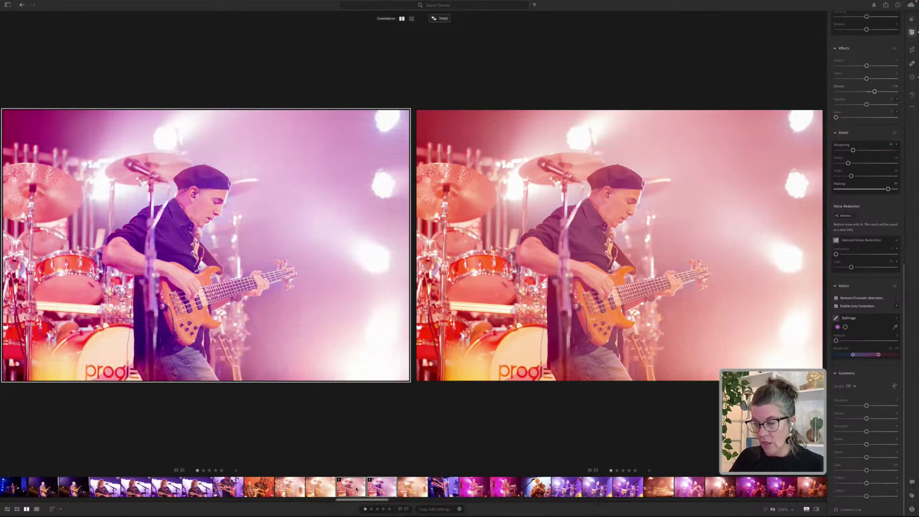
click(414, 500)
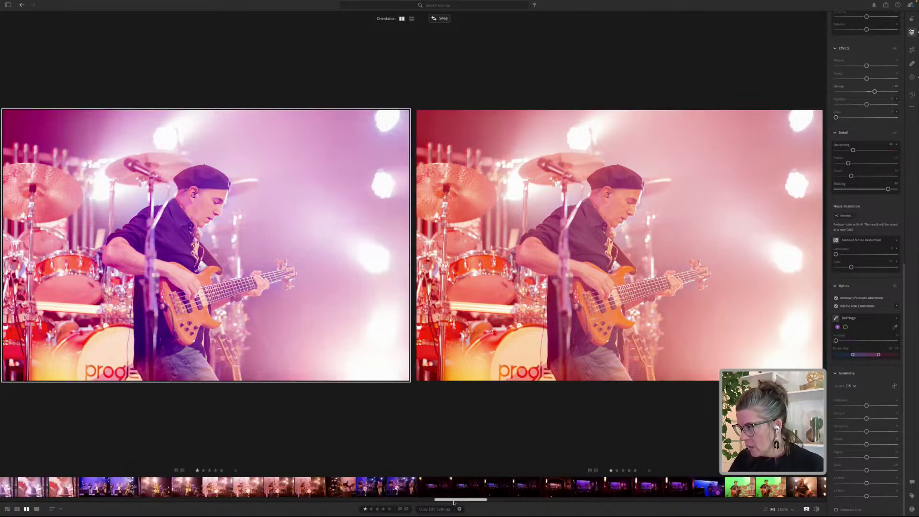
click(440, 501)
scroll(437, 502, up, 3)
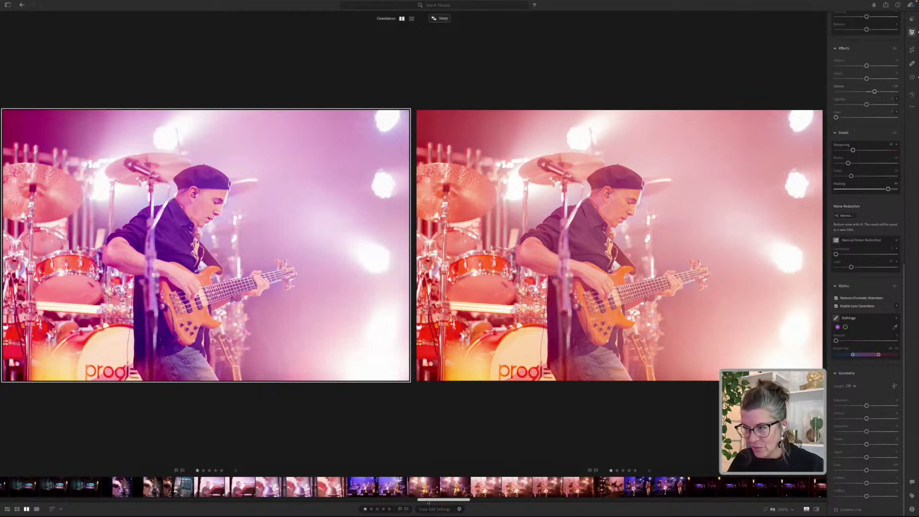
click(326, 491)
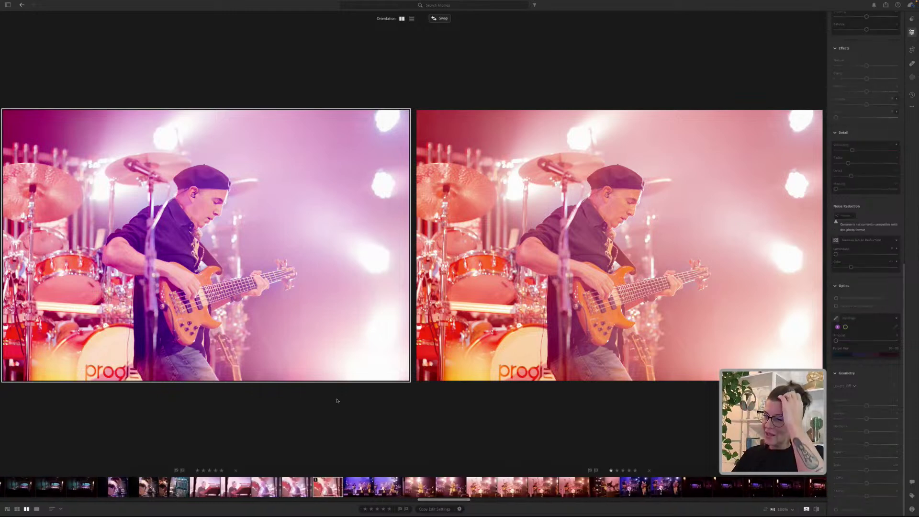
click(36, 509)
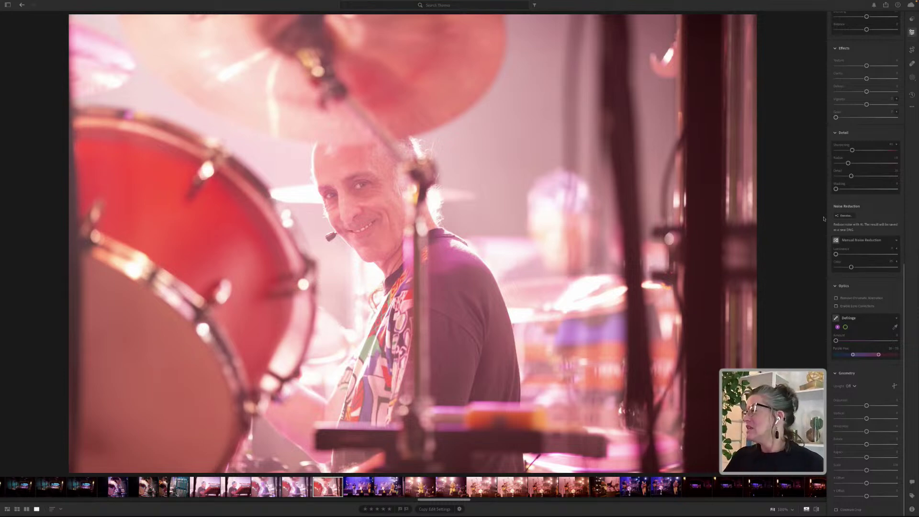
click(837, 306)
click(837, 298)
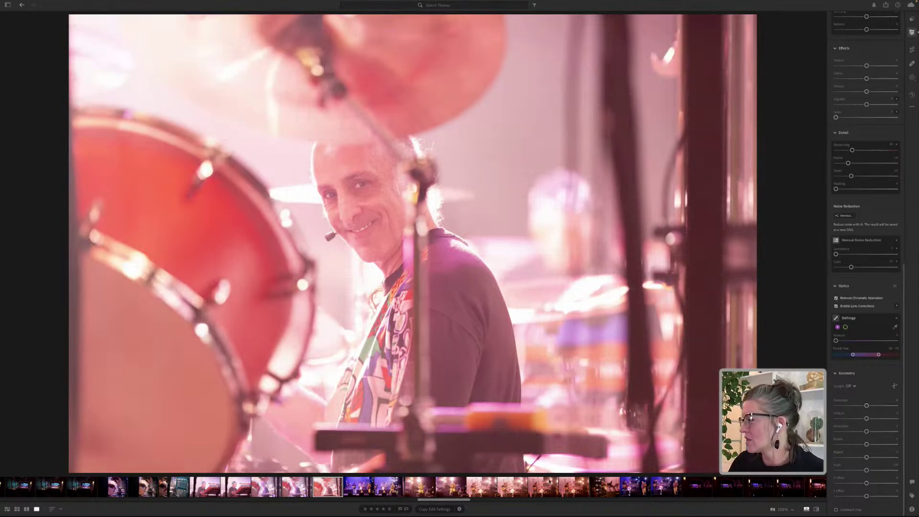
- Duplicate the hazy drummer photo and show the two copies side by side in Compare view
right_click(328, 486)
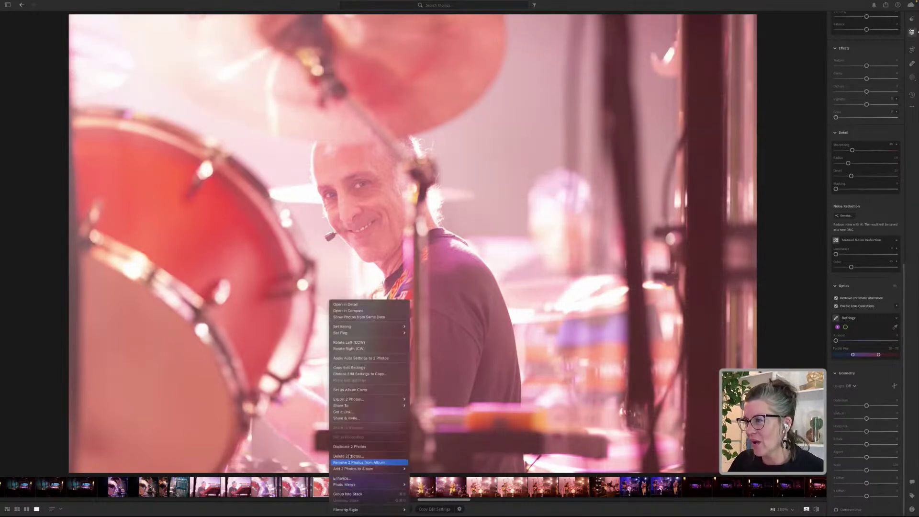
click(364, 447)
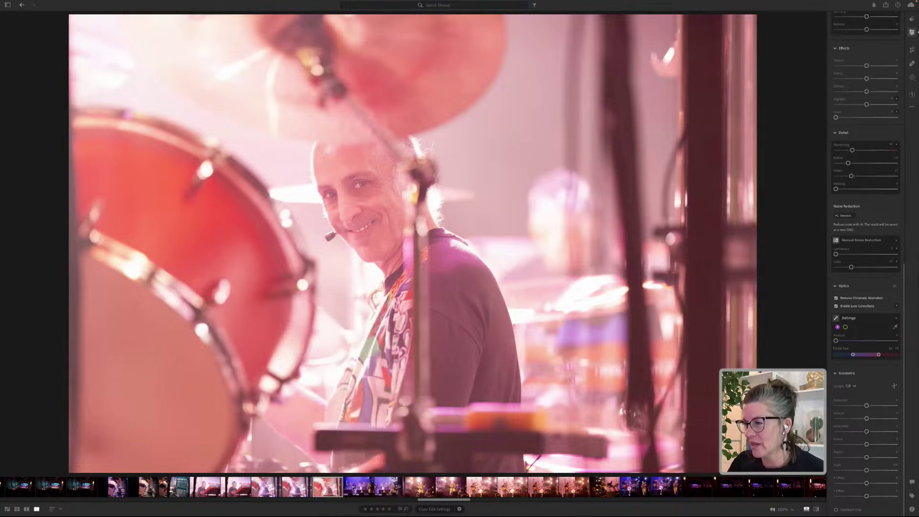
click(341, 491)
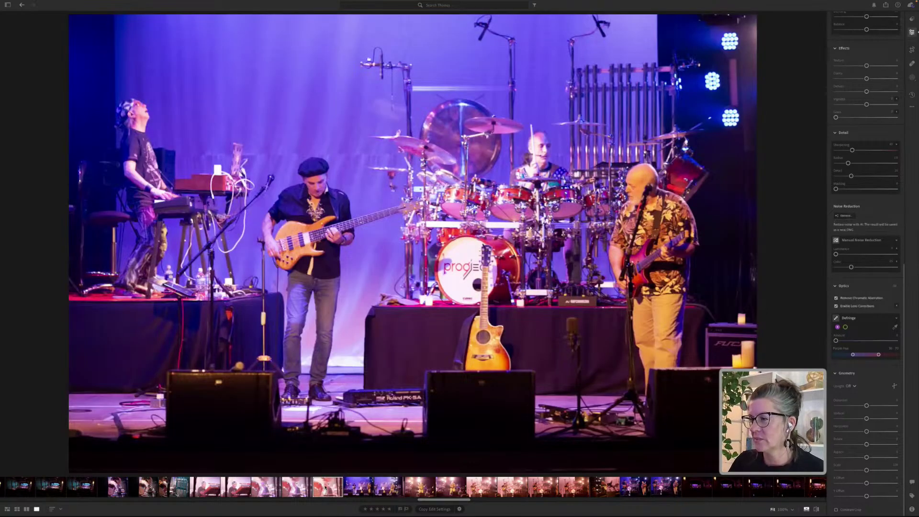
right_click(326, 488)
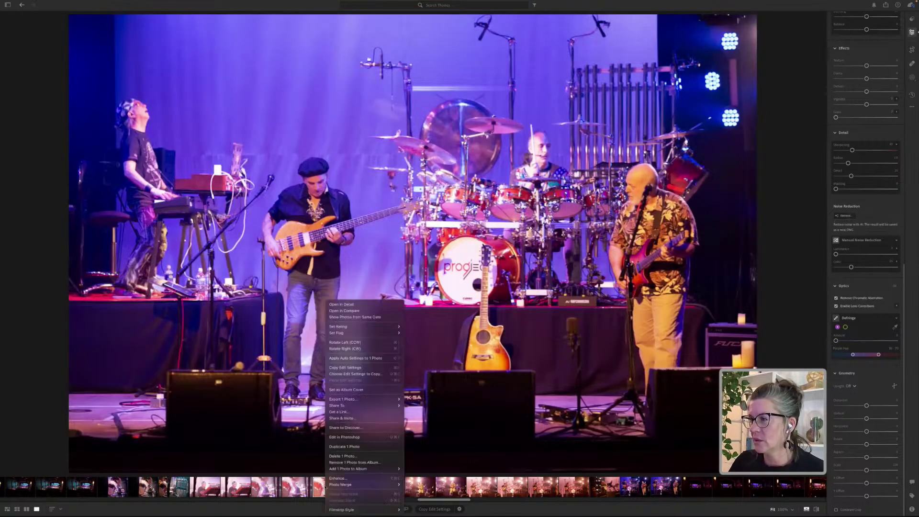
click(344, 447)
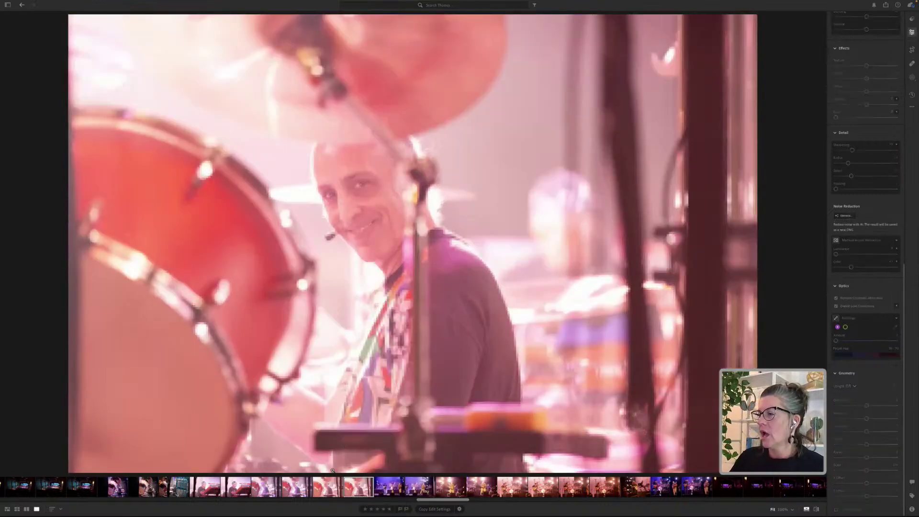
click(27, 509)
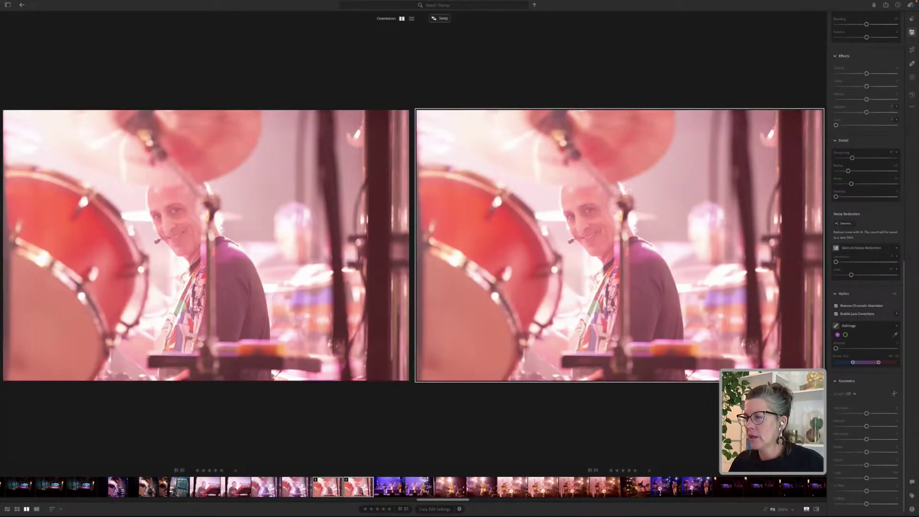
- Turn off chromatic aberration removal and lens corrections on the active copy of the drummer photo
scroll(863, 442, down, 1)
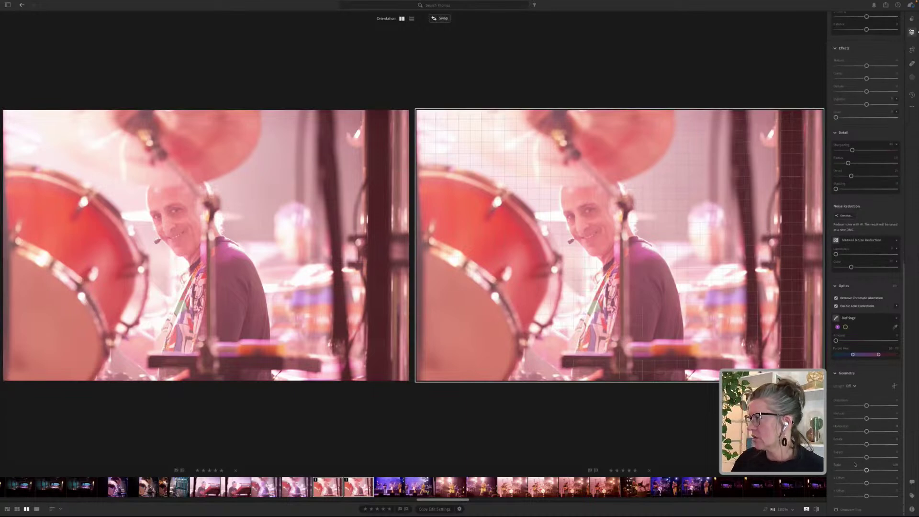
click(836, 298)
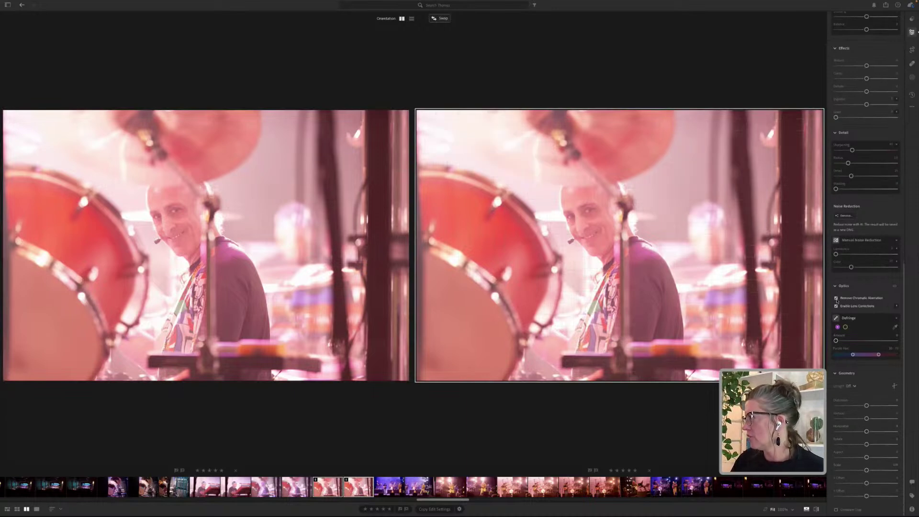
click(837, 306)
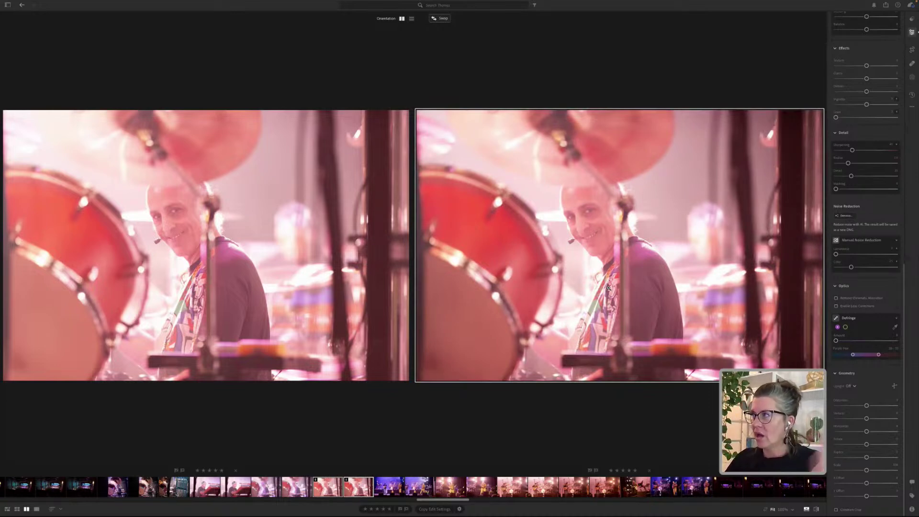
- On the other, lens-corrected drummer copy, lower the exposure slightly, reduce the highlights and set the whites to -100
click(333, 489)
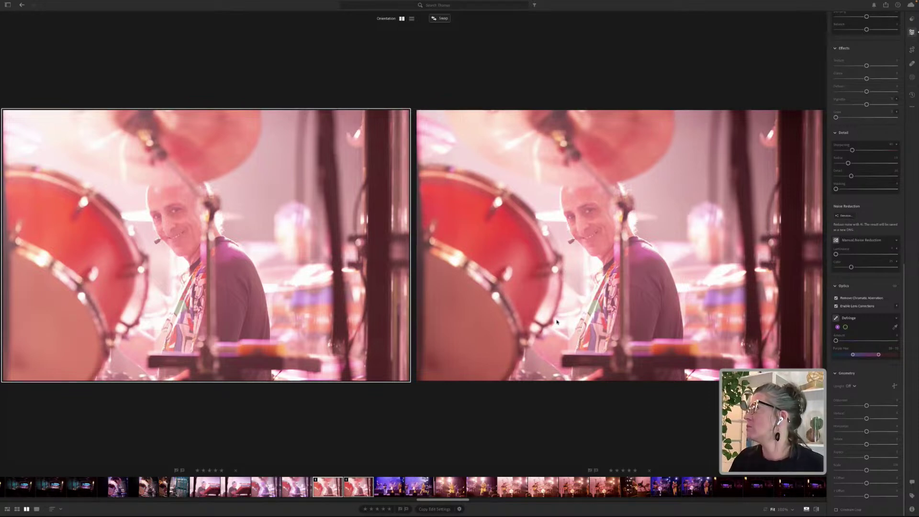
scroll(865, 219, up, 15)
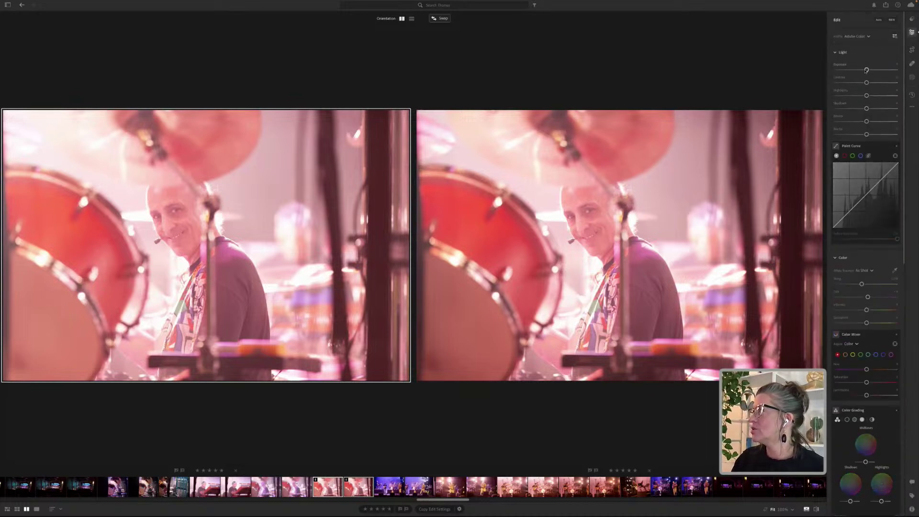
drag(867, 70, 865, 70)
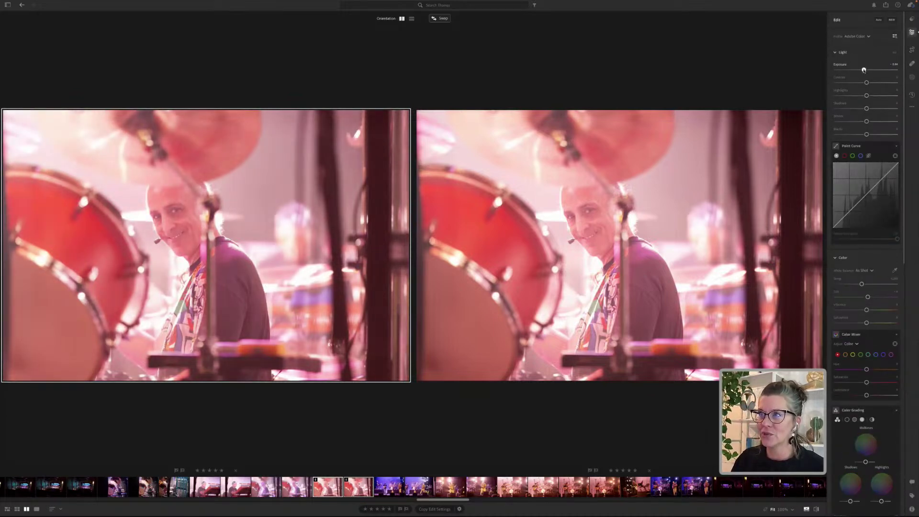
drag(864, 70, 830, 124)
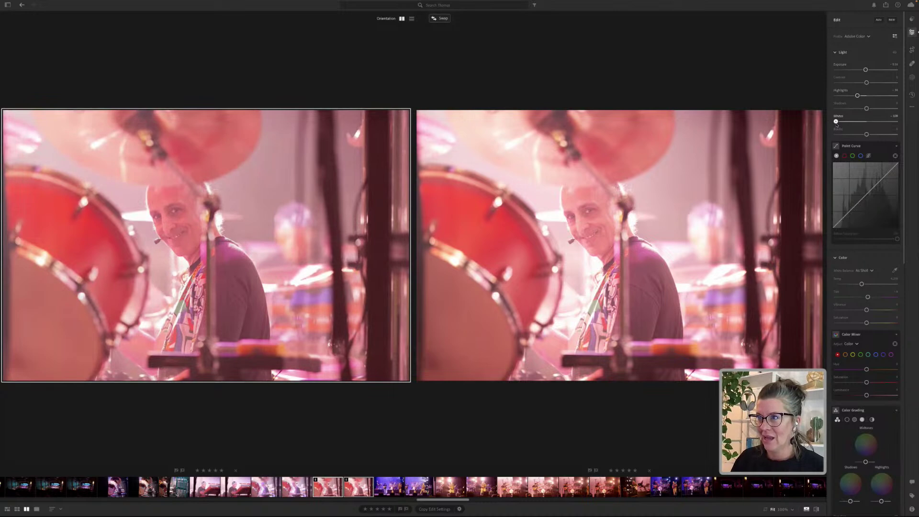
- Shape a contrast curve on the drummer photo with a fixed midpoint, lowered shadows and an inset black point, and raise the Shadows setting slightly
click(864, 196)
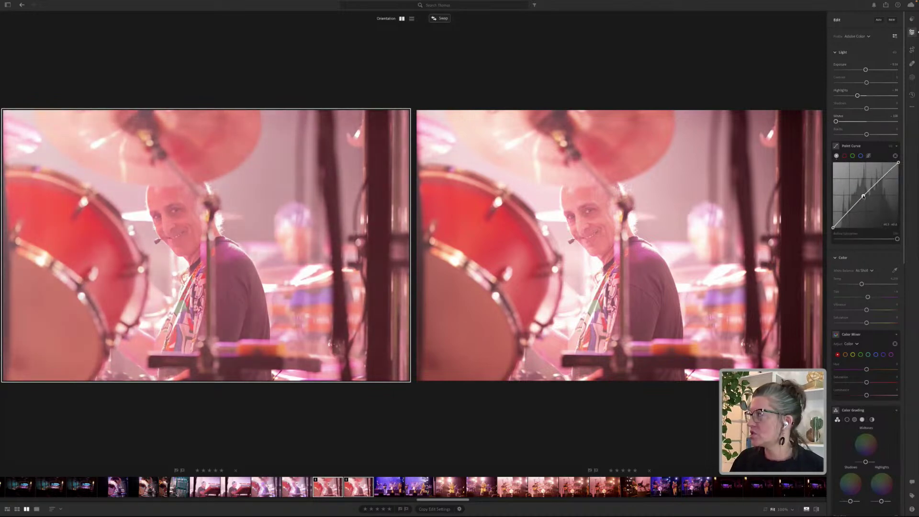
click(842, 220)
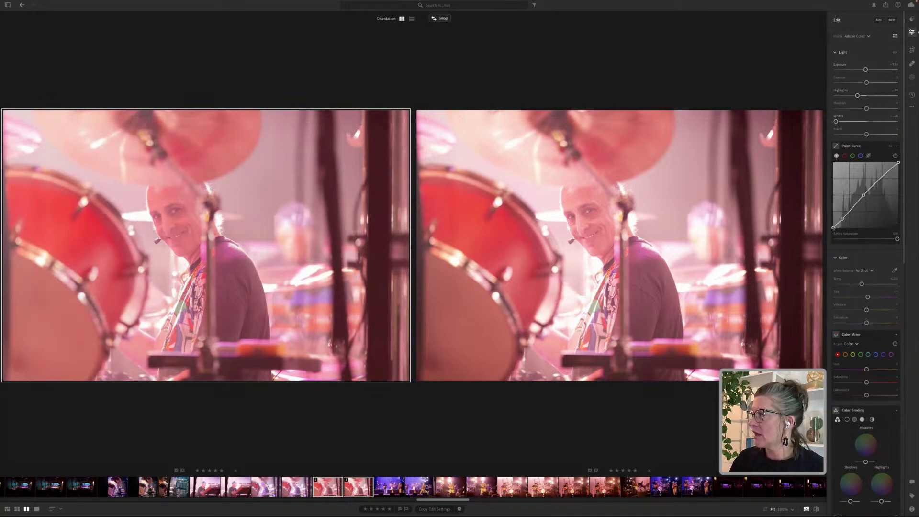
drag(834, 227, 848, 221)
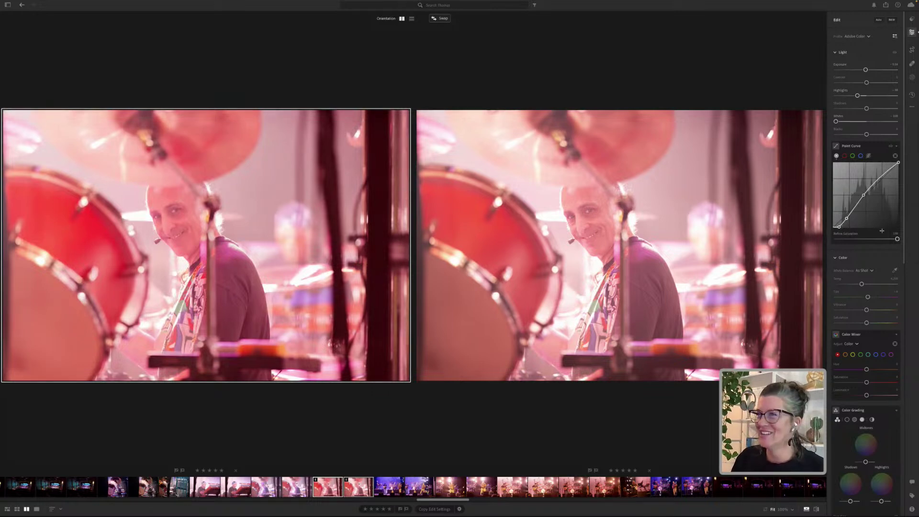
drag(847, 218, 849, 221)
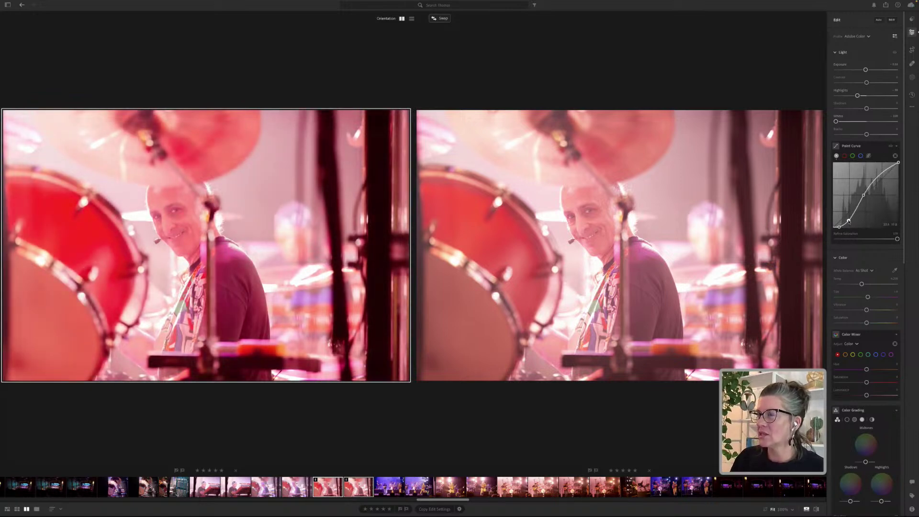
drag(839, 227, 841, 228)
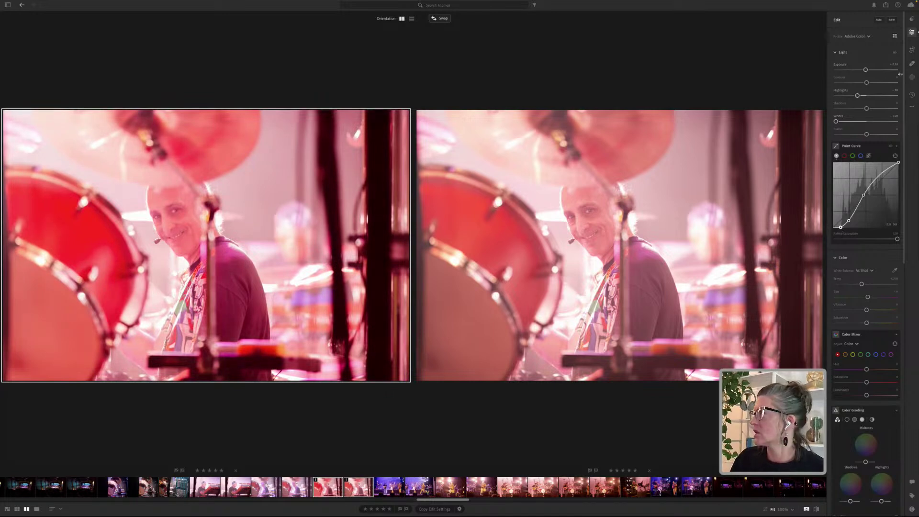
click(872, 108)
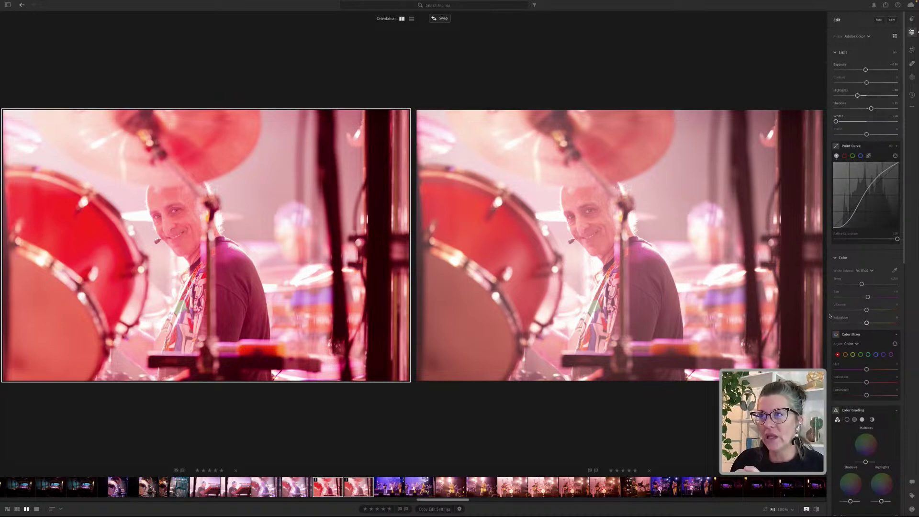
mouse_move(843, 320)
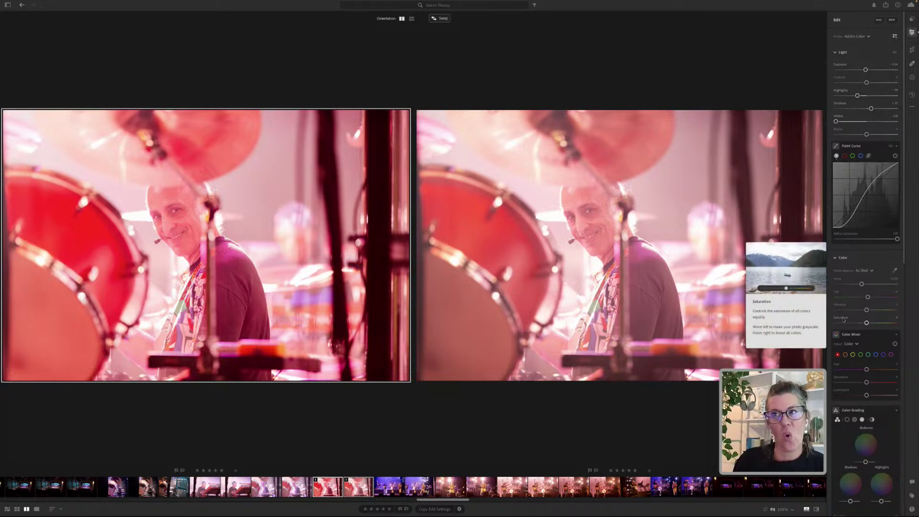
- Cool the white balance temperature of the lens-corrected drummer copy and shift its tint toward green to neutralise the pink cast
drag(862, 285, 850, 284)
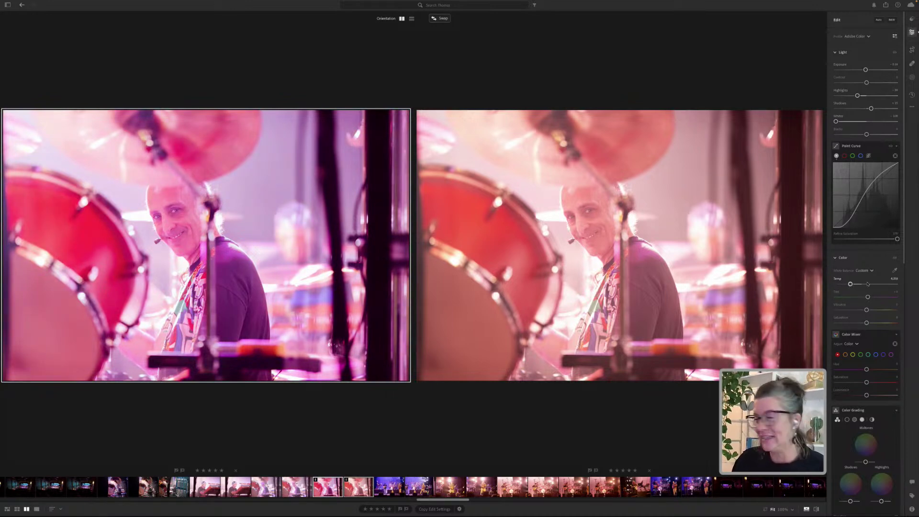
drag(880, 286, 861, 300)
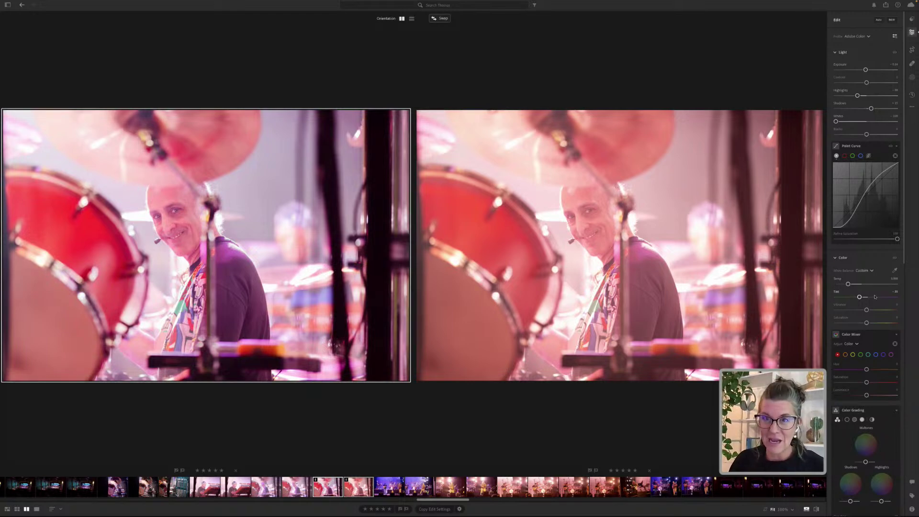
drag(860, 298, 846, 285)
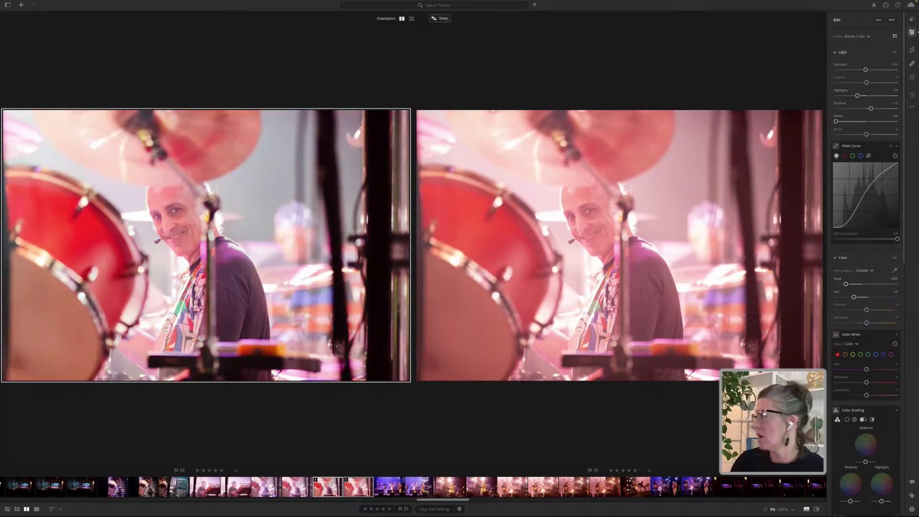
- Color grade the drummer photo by pushing the shadows toward blue and the midtones slightly toward a warm hue
scroll(853, 280, down, 10)
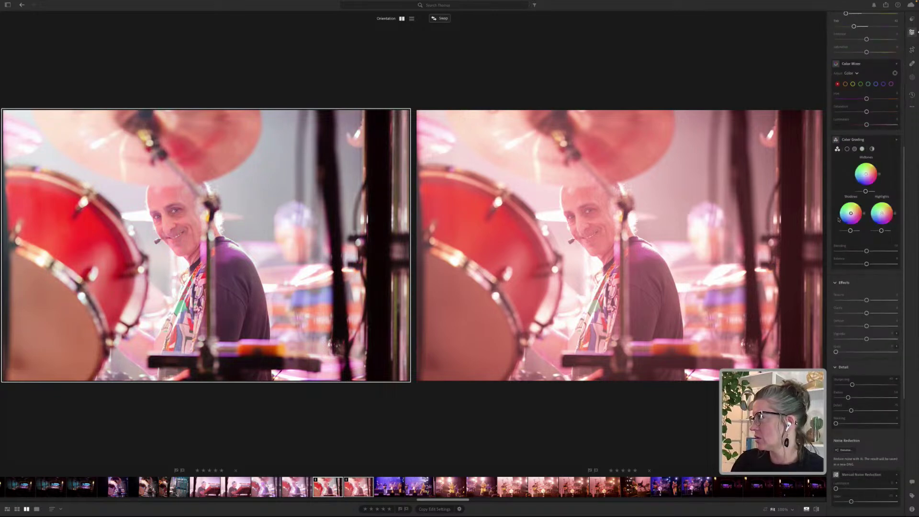
click(849, 218)
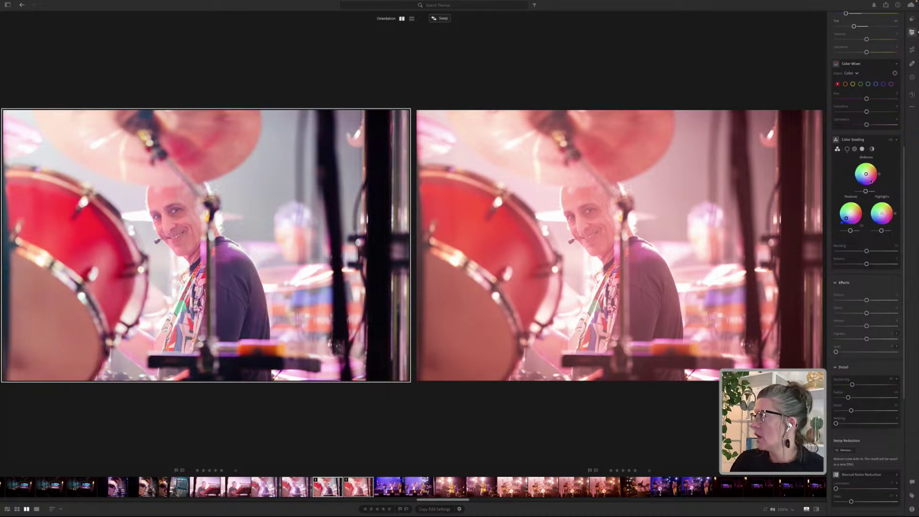
drag(867, 175, 869, 172)
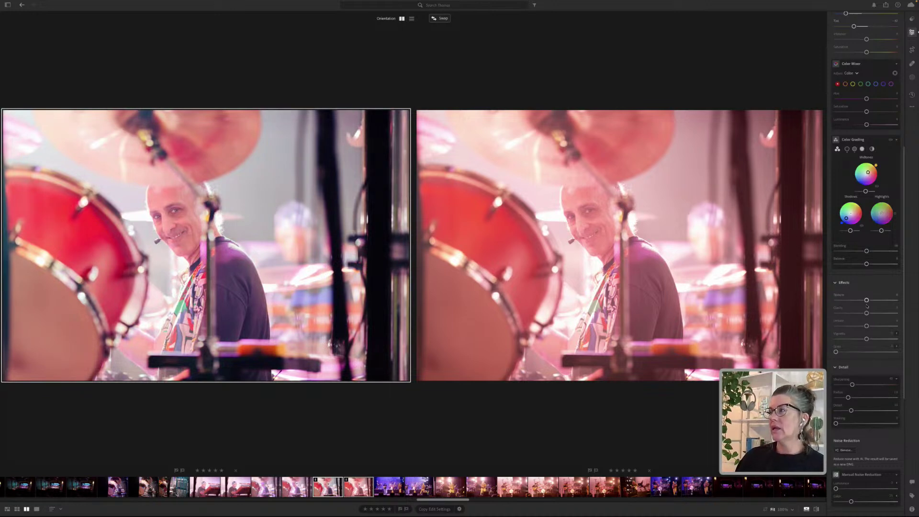
- Raise the overall Contrast of the drummer photo moderately
scroll(864, 287, up, 6)
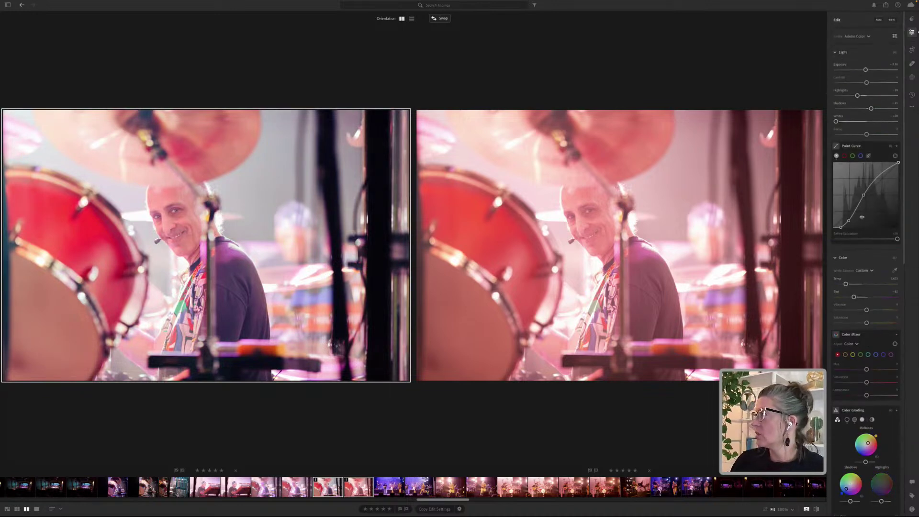
mouse_move(878, 171)
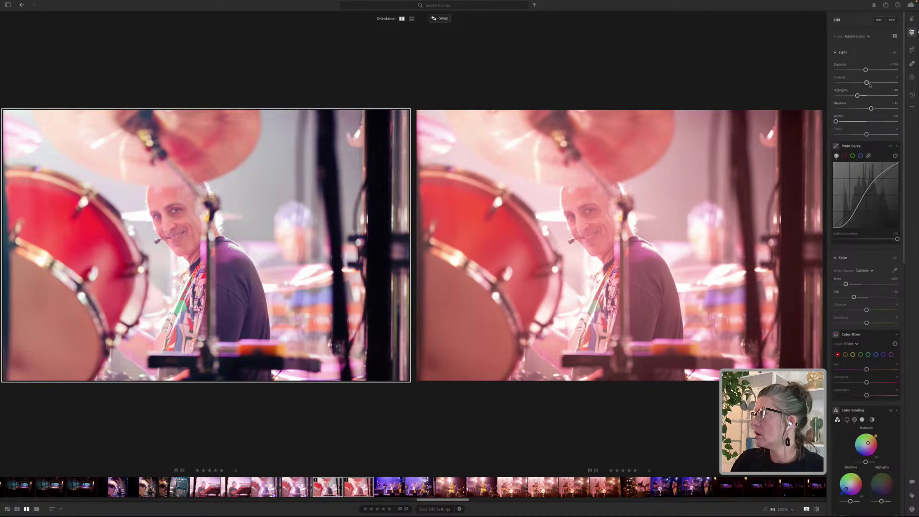
drag(869, 83, 877, 83)
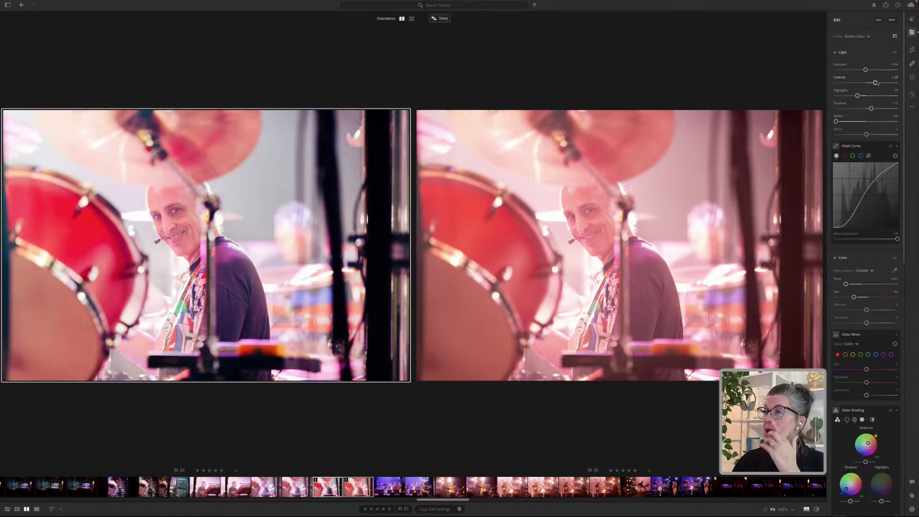
- Cycle through the crop guide overlays back to Thirds and try a tighter crop around the drummer
click(912, 49)
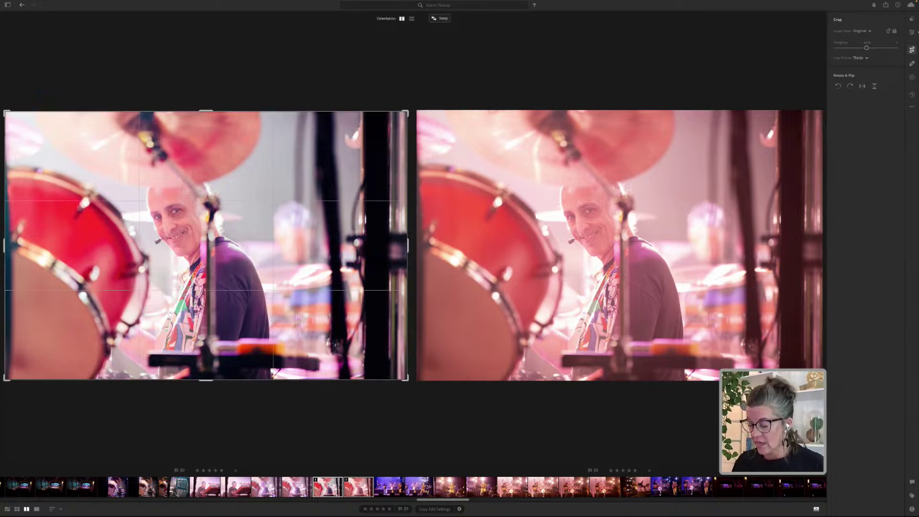
key(o)
key(o)
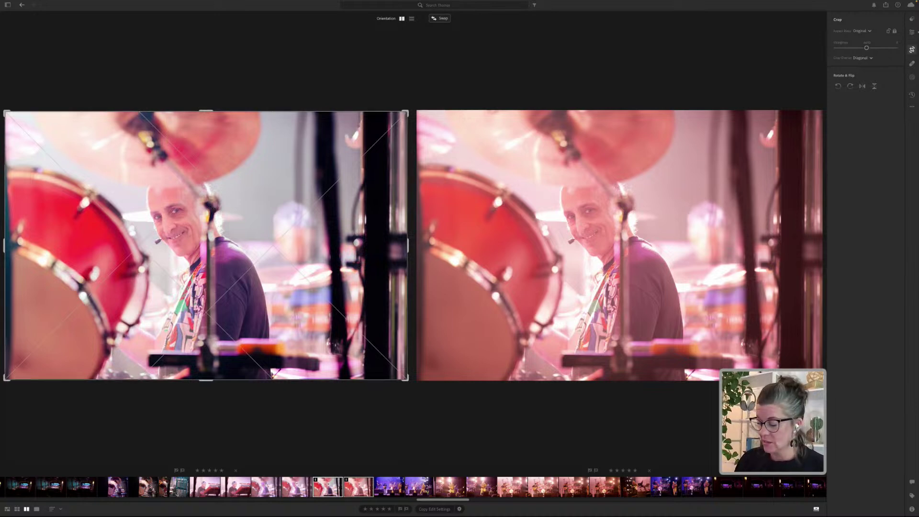
key(o)
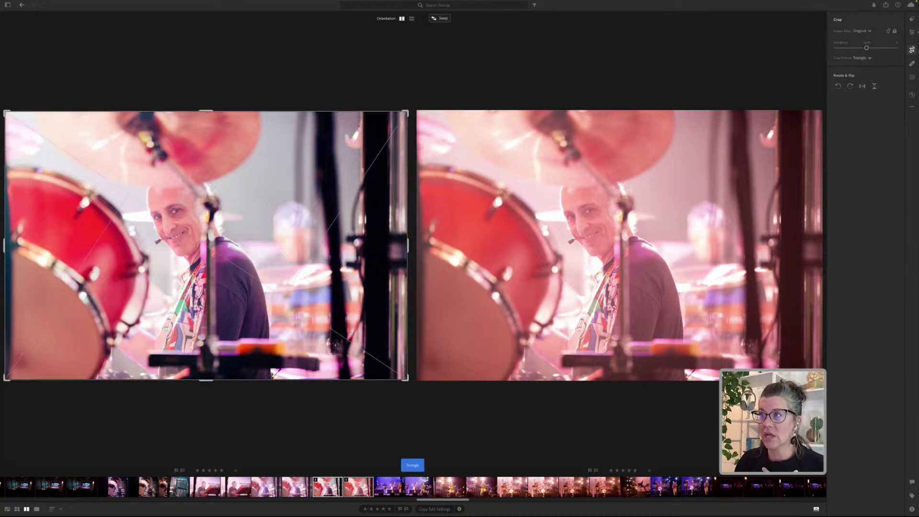
key(o)
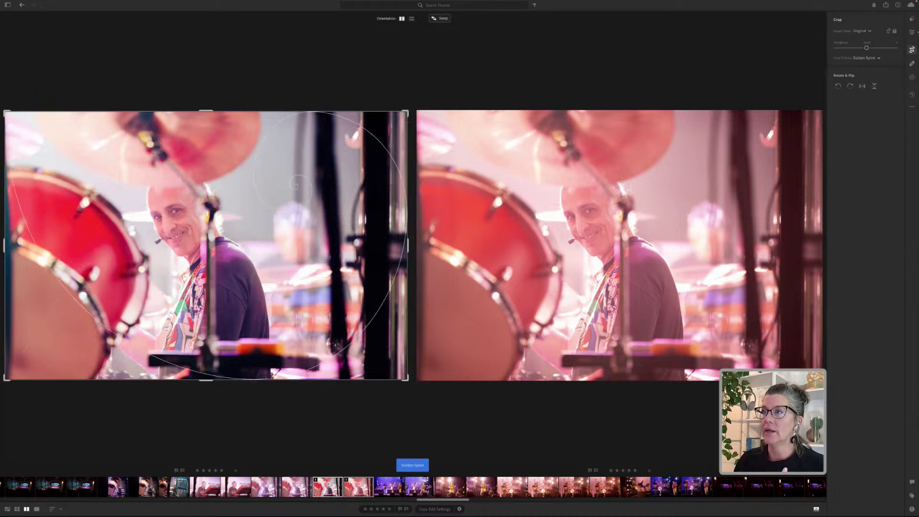
key(o)
key(o)
key(o)
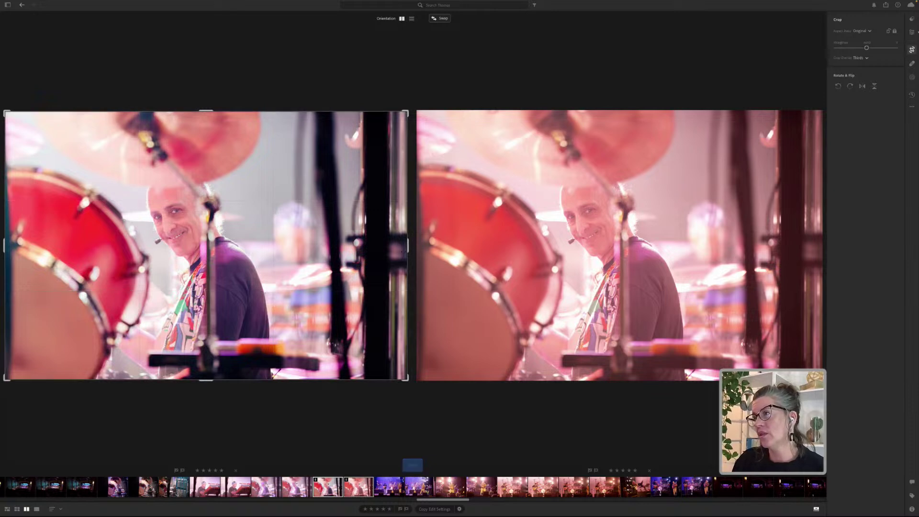
drag(5, 245, 60, 246)
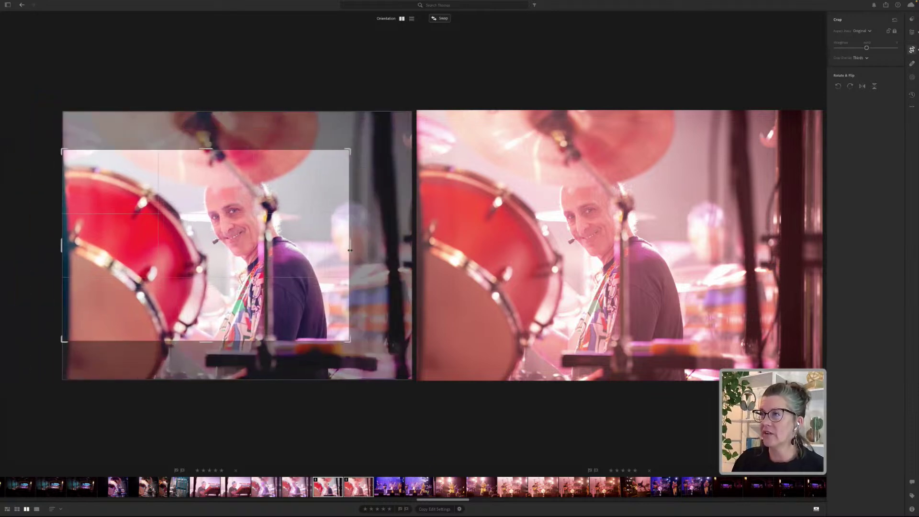
mouse_move(409, 246)
mouse_down()
mouse_move(355, 250)
mouse_move(375, 256)
mouse_move(408, 246)
mouse_up()
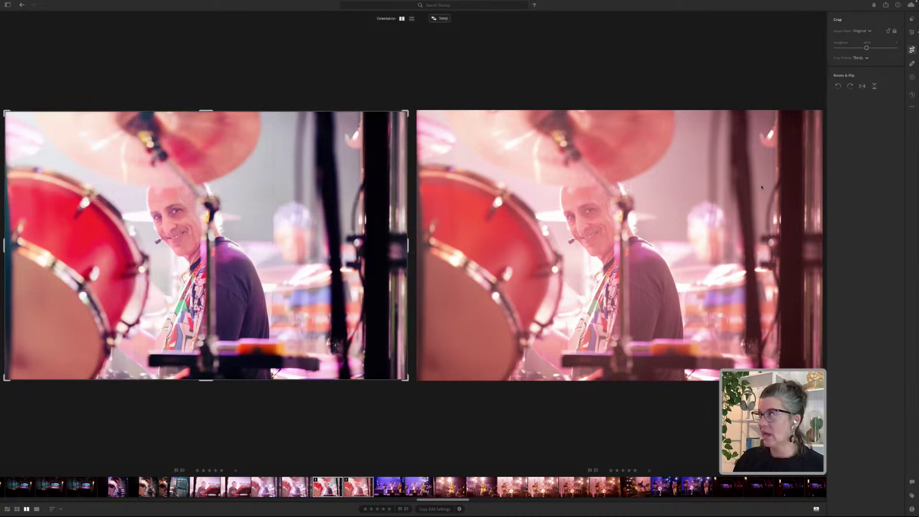
- Create a brush mask and paint over the dark stand and cables along the right side of the drummer photo
click(912, 77)
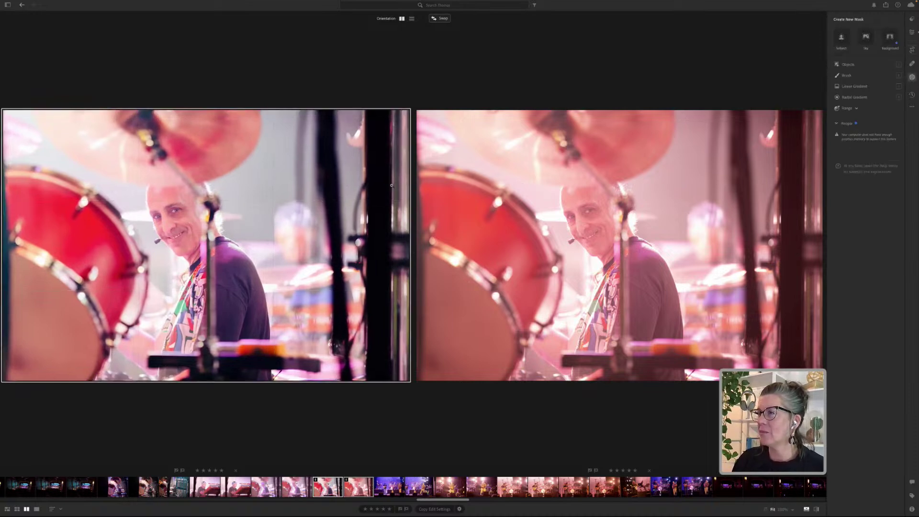
click(846, 75)
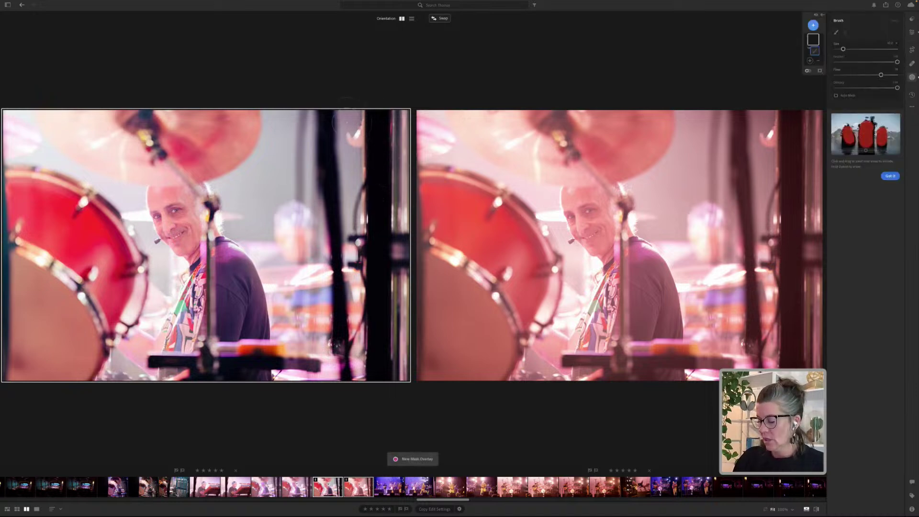
scroll(381, 120, up, 3)
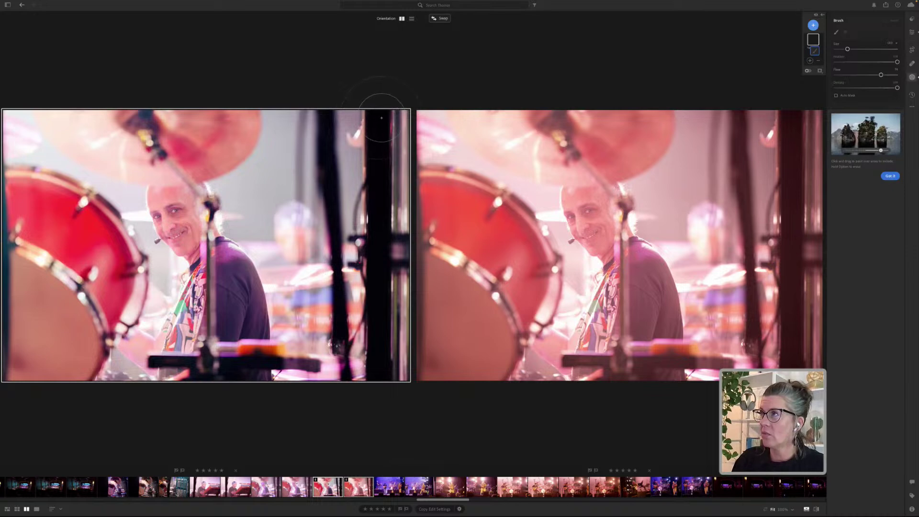
mouse_move(382, 136)
mouse_down()
mouse_move(383, 372)
mouse_move(376, 137)
mouse_move(378, 151)
mouse_move(331, 192)
mouse_move(347, 387)
mouse_up()
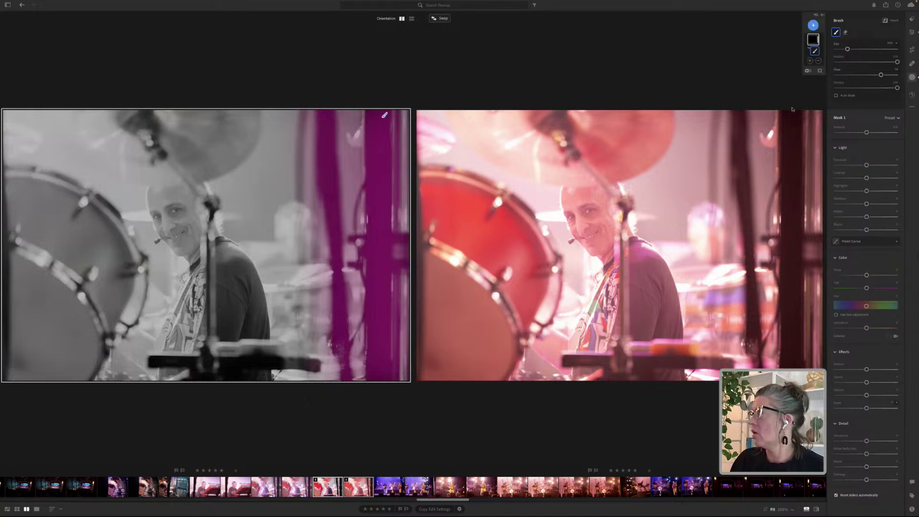
- Raise the Shadows and Blacks of the brushed mask and cool its temperature slightly
click(884, 205)
mouse_move(884, 205)
mouse_down()
mouse_move(896, 205)
mouse_move(883, 205)
mouse_move(875, 231)
mouse_move(880, 204)
mouse_up()
click(886, 231)
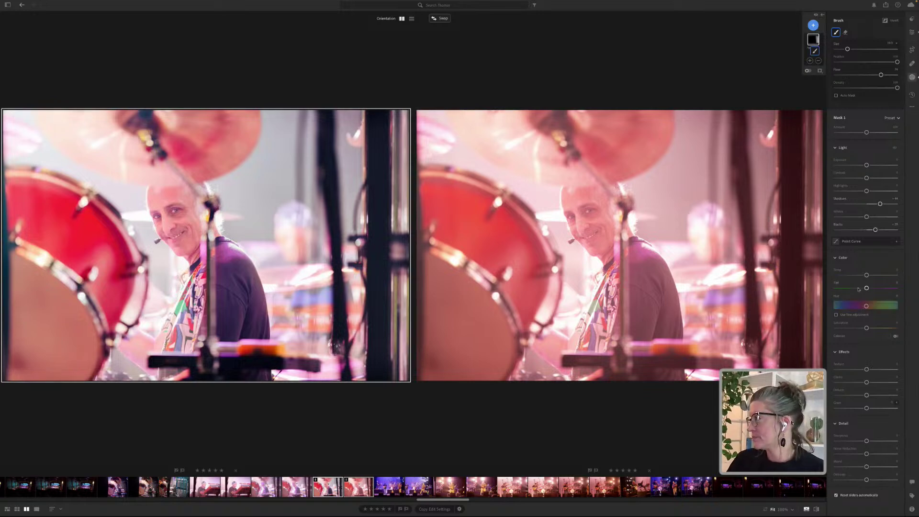
mouse_move(867, 276)
mouse_down()
mouse_move(878, 277)
mouse_move(850, 280)
mouse_move(888, 274)
mouse_move(863, 278)
mouse_up()
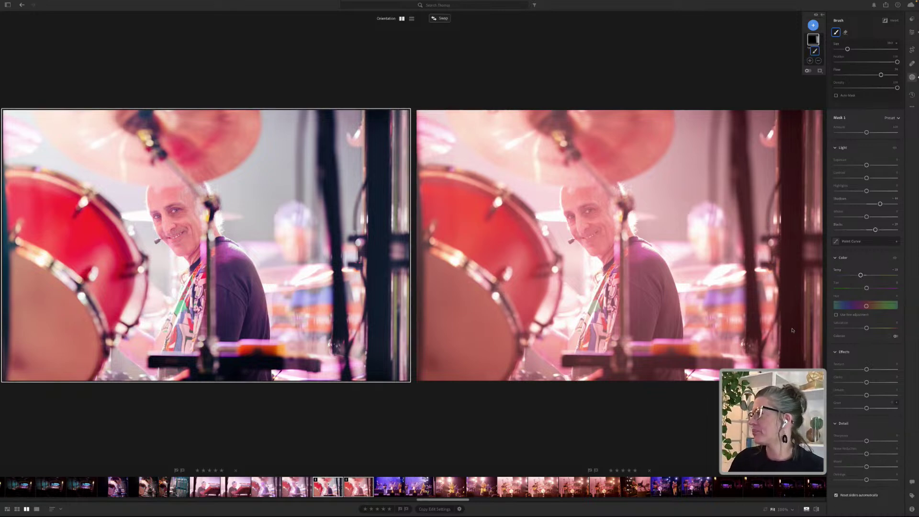
- In the Color Mixer, shift the red hue toward orange, raise the blue saturation and lower the blue luminance slightly
click(912, 33)
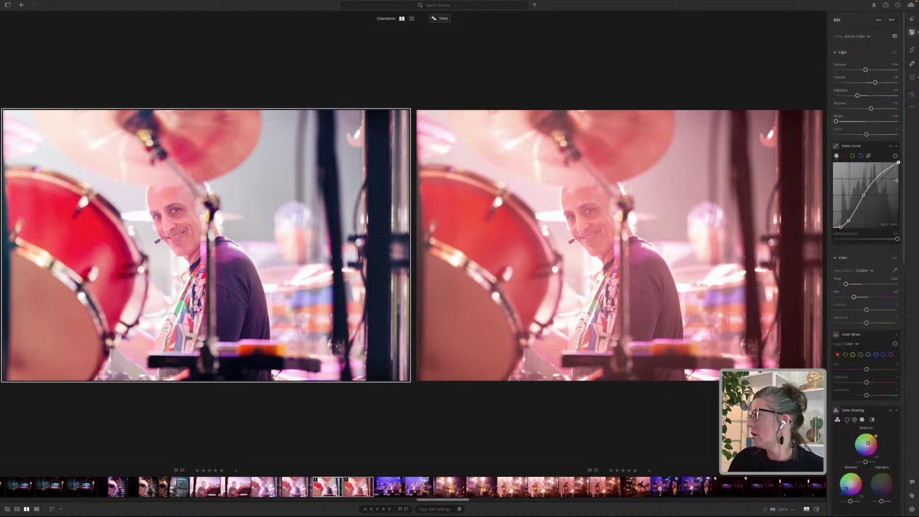
scroll(869, 288, down, 1)
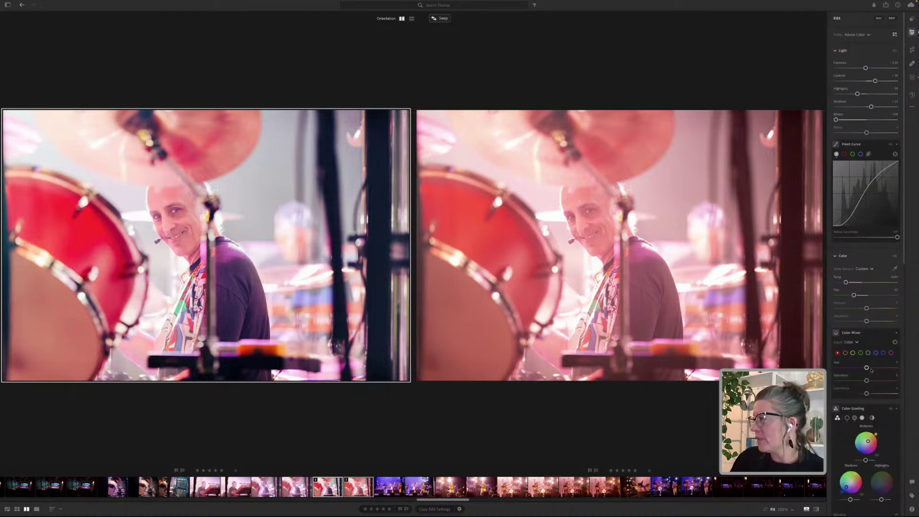
mouse_move(868, 368)
mouse_down()
mouse_move(887, 369)
mouse_move(859, 368)
mouse_move(885, 369)
mouse_move(866, 381)
mouse_up()
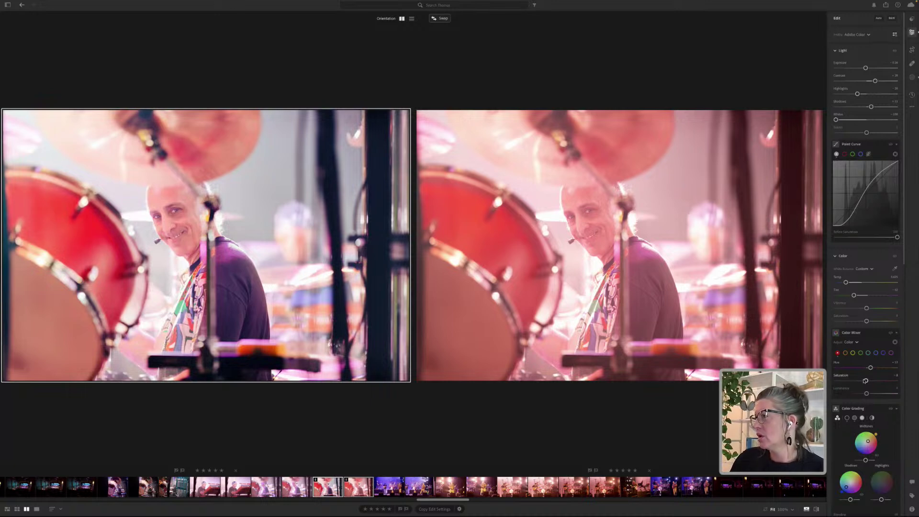
click(876, 353)
click(878, 380)
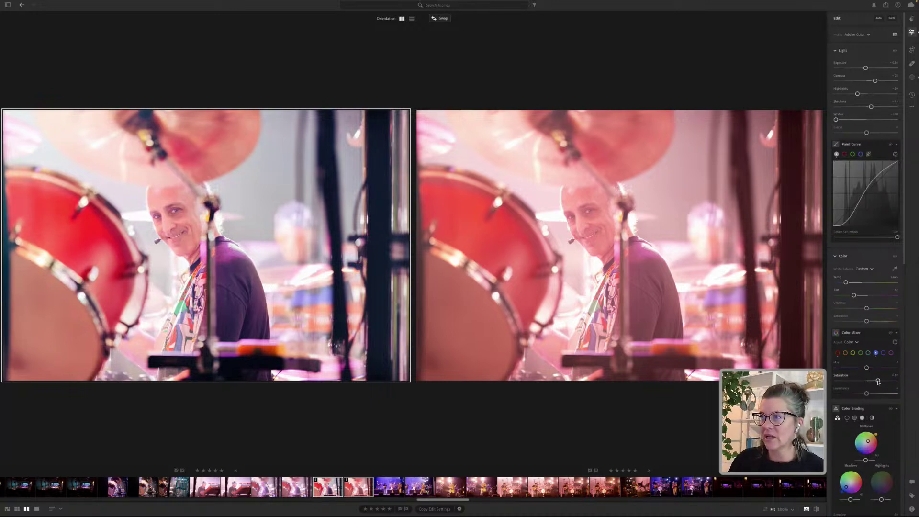
drag(867, 393, 863, 396)
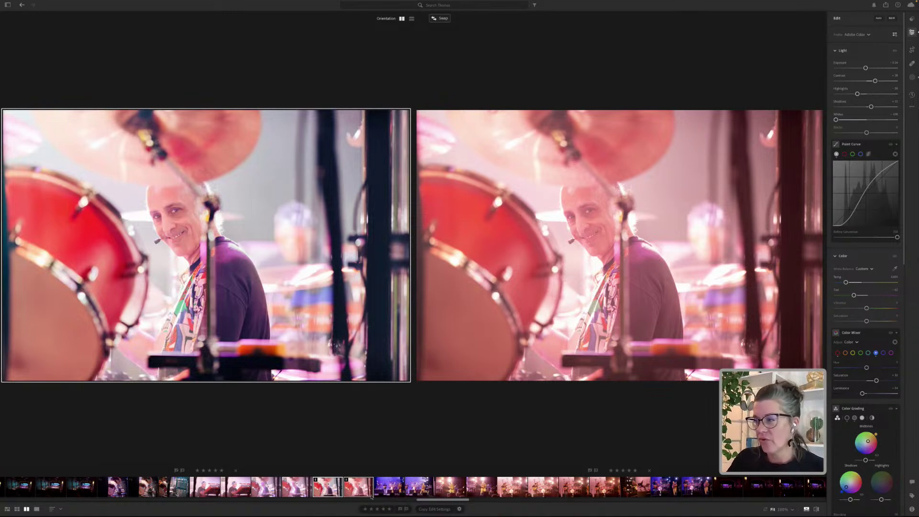
- Leave the comparison for the single-photo view and browse the filmstrip for hazy, backlit shots of the acoustic guitarist in the beanie
click(37, 509)
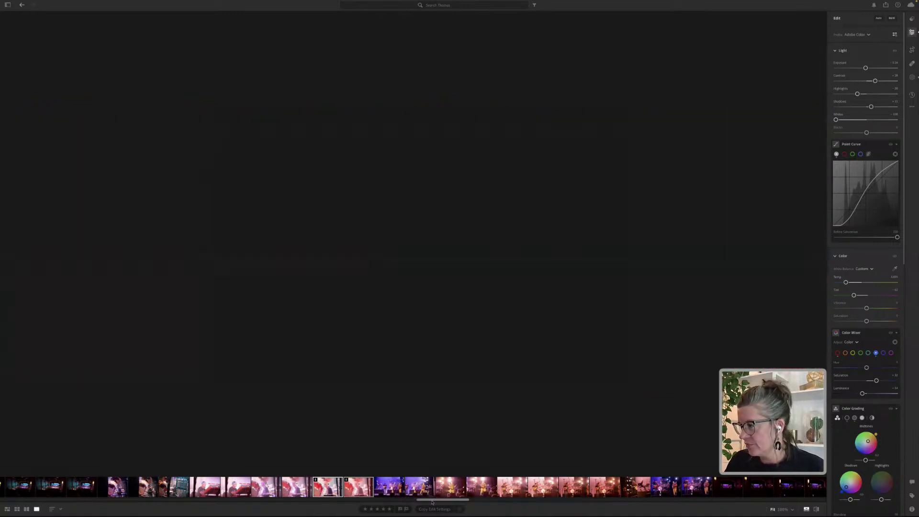
drag(435, 501, 528, 499)
click(570, 489)
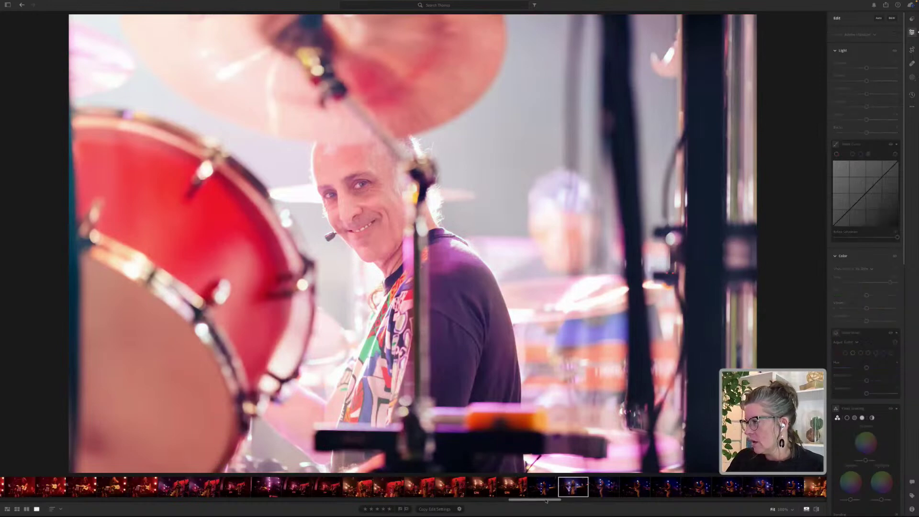
scroll(551, 501, left, 2)
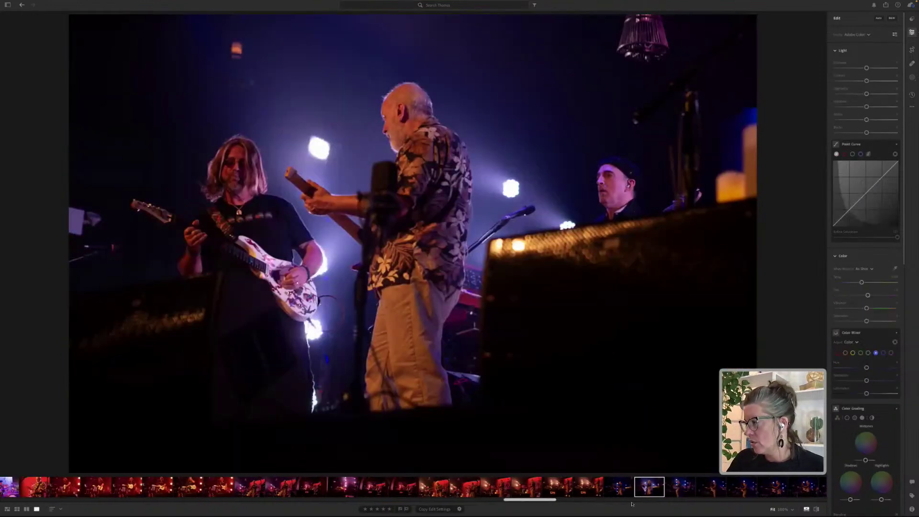
scroll(632, 503, right, 5)
scroll(602, 501, right, 4)
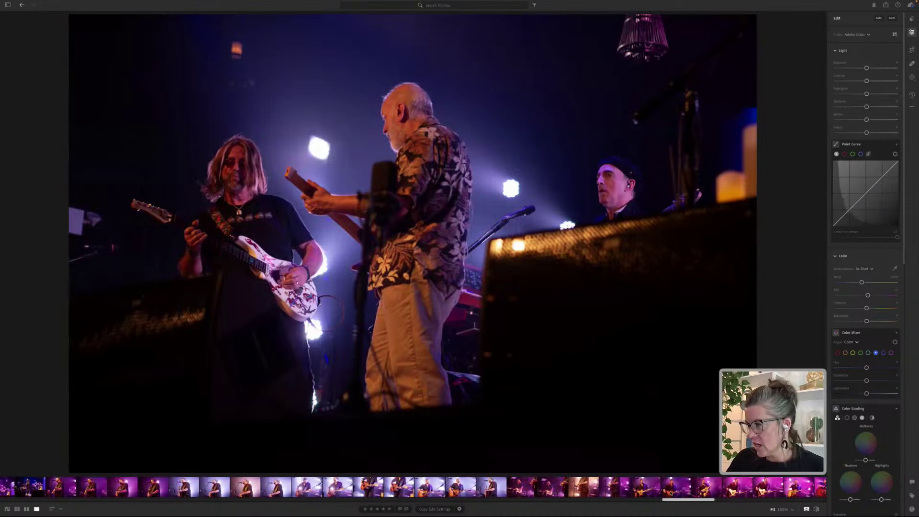
scroll(674, 493, right, 2)
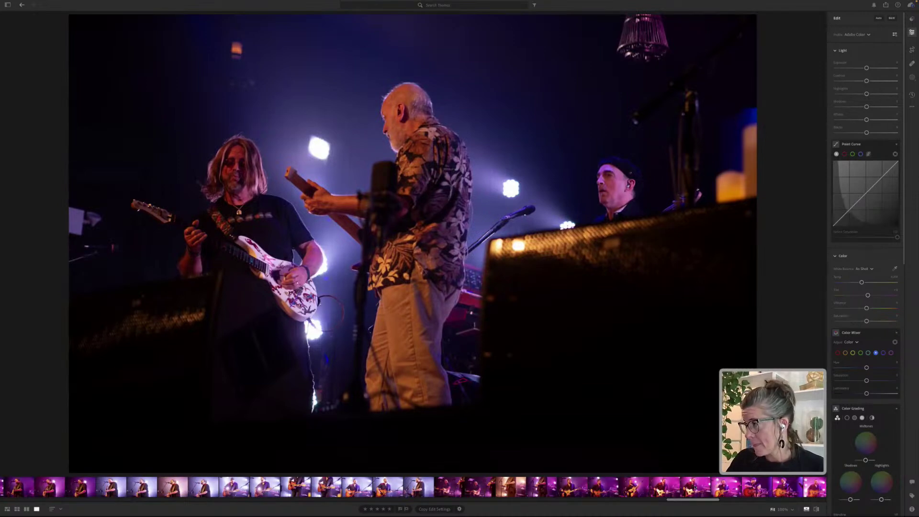
click(696, 487)
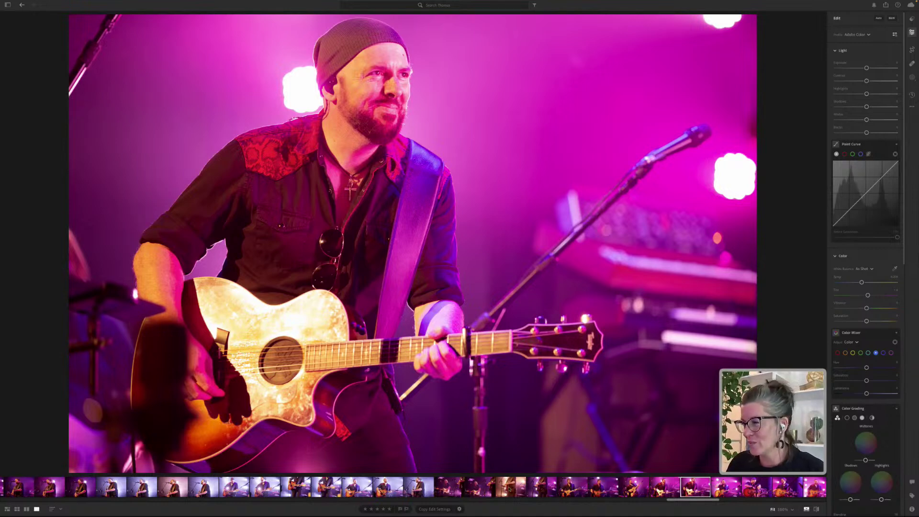
click(234, 487)
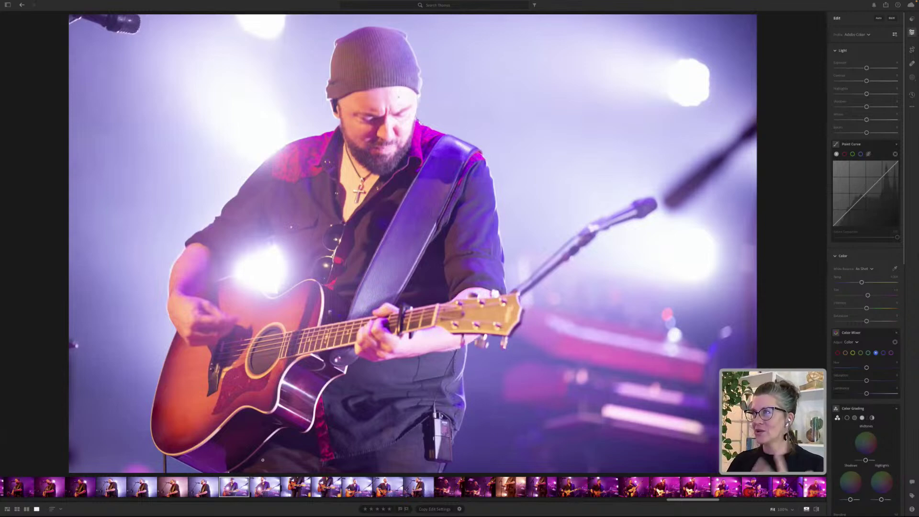
click(265, 487)
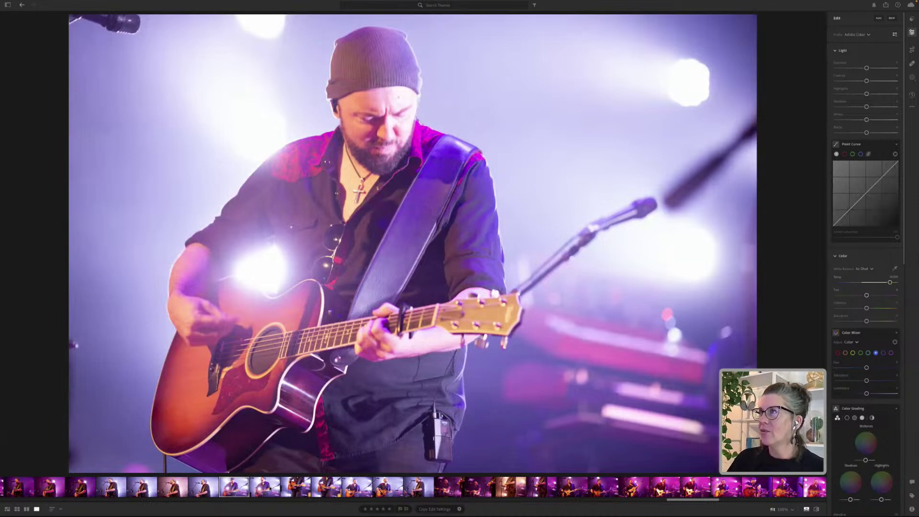
- View the remaining hazy, backlit shots of the acoustic guitarist in the beanie and examine the framing and light
click(302, 490)
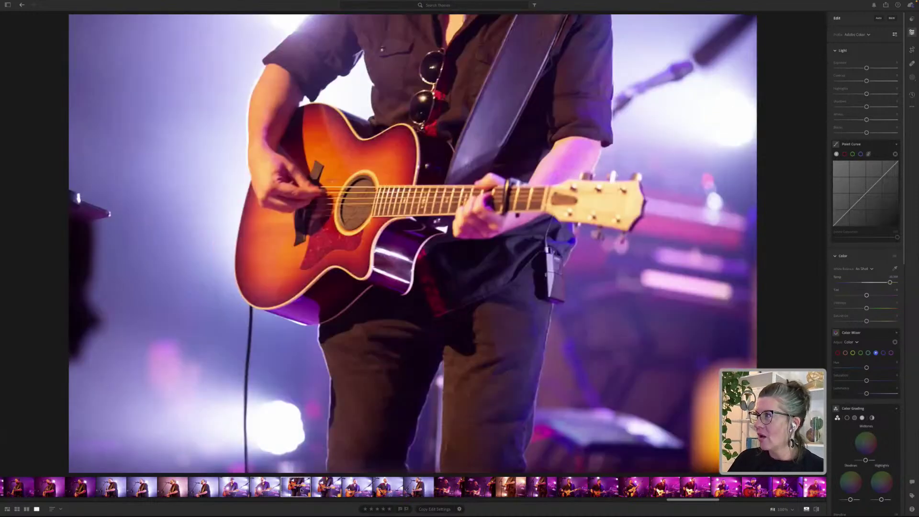
click(326, 487)
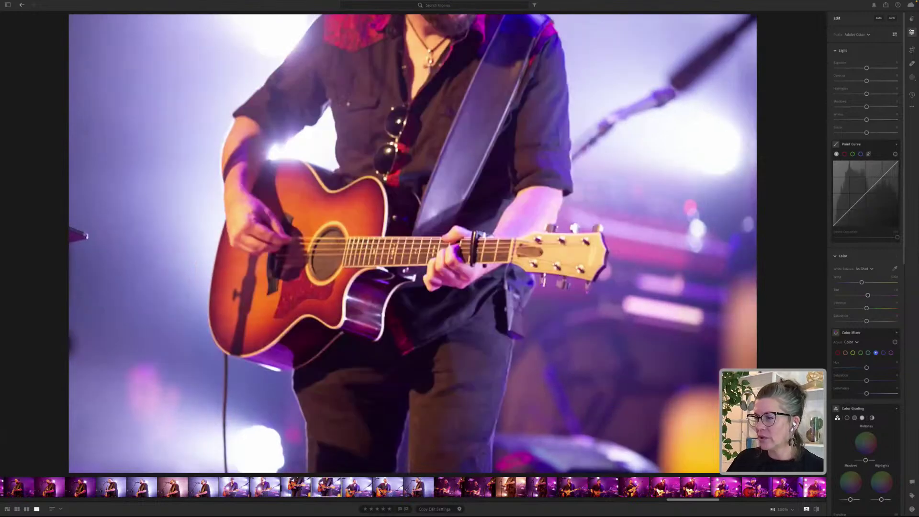
click(357, 487)
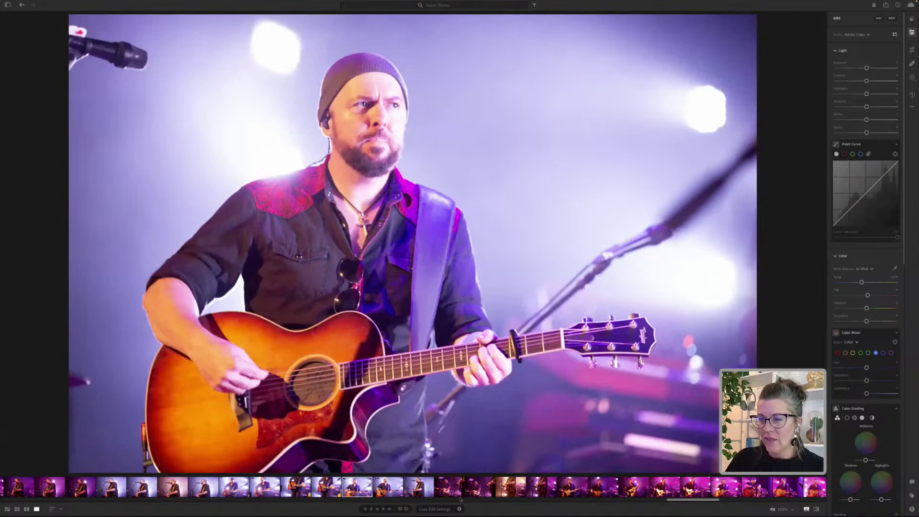
drag(709, 499, 685, 501)
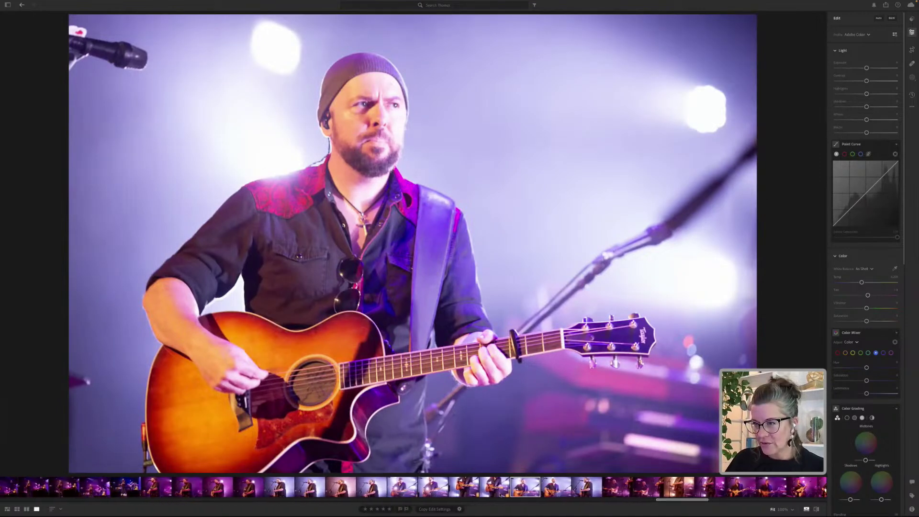
- Compare the side-on shots of the beanie singer at the microphone under different light colors and the wide shots with candles on the speaker
click(189, 487)
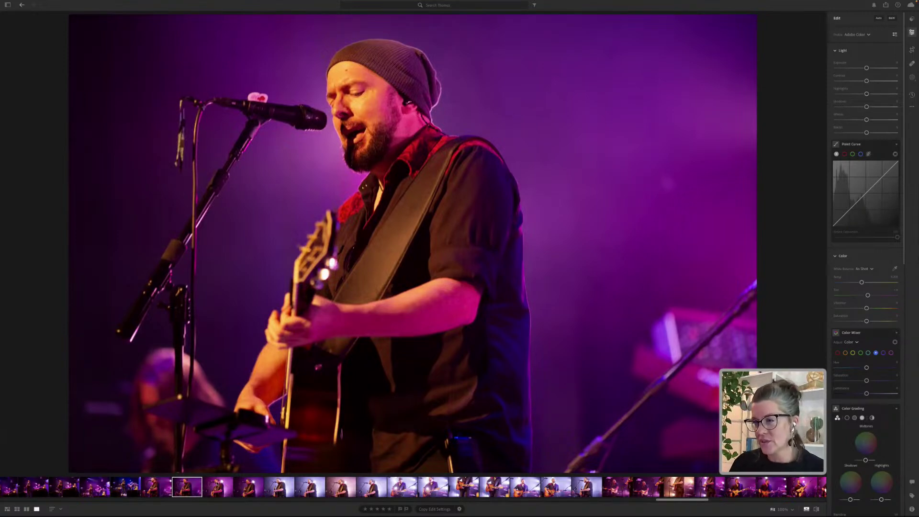
click(218, 487)
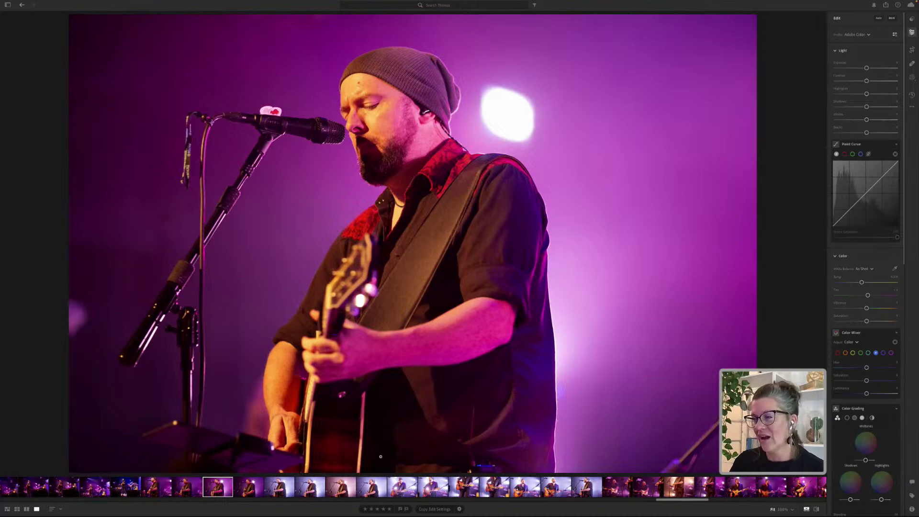
click(310, 487)
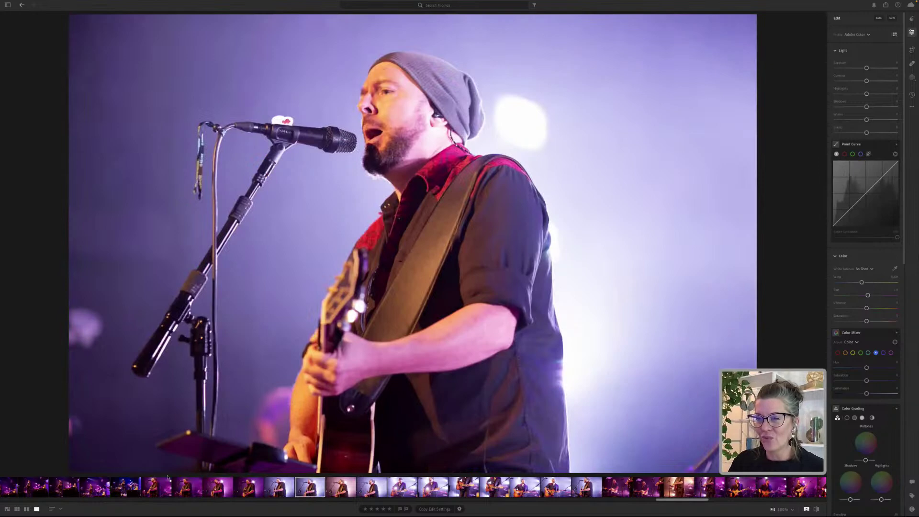
click(67, 488)
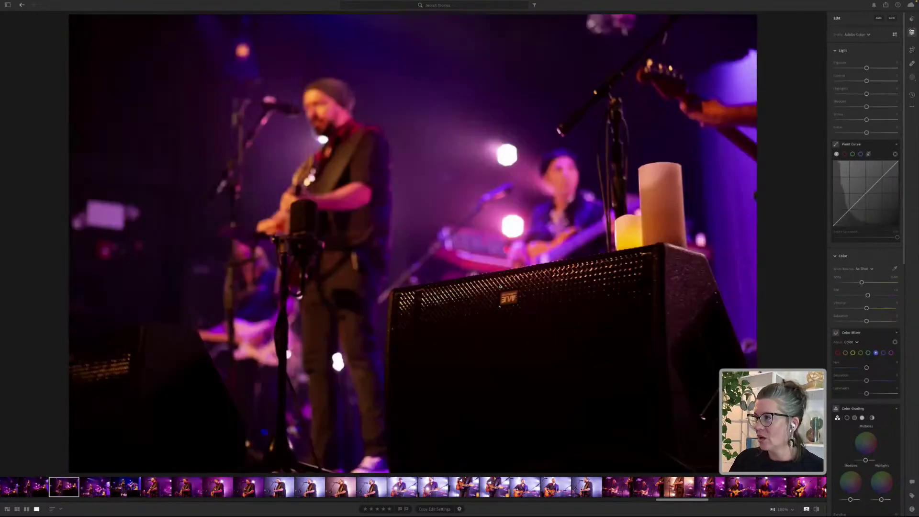
key(Left)
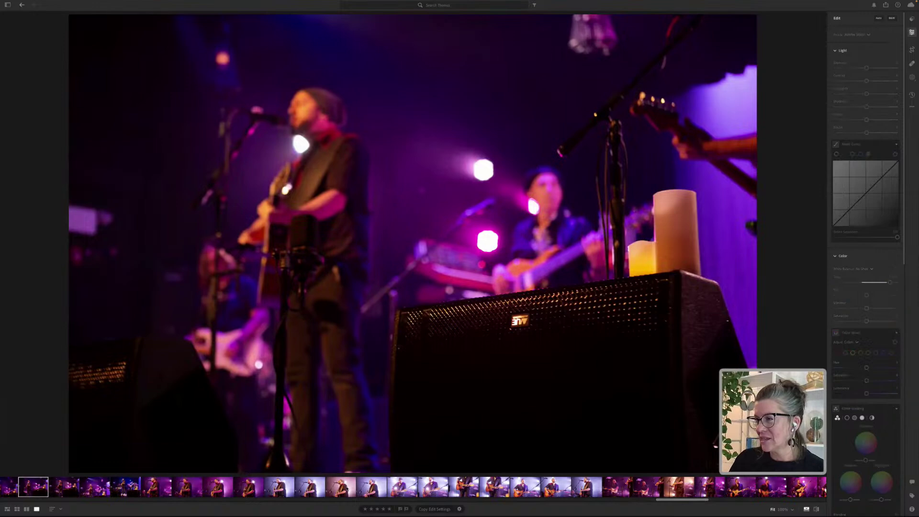
click(341, 487)
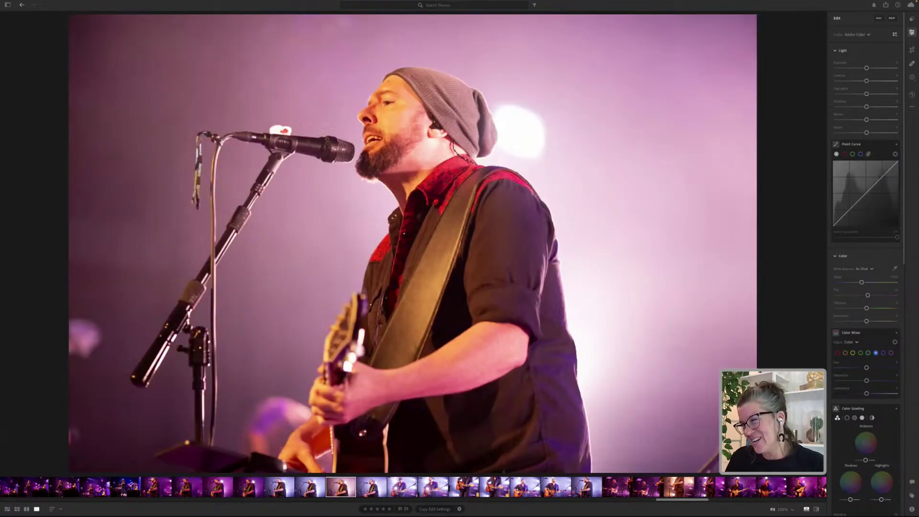
click(371, 487)
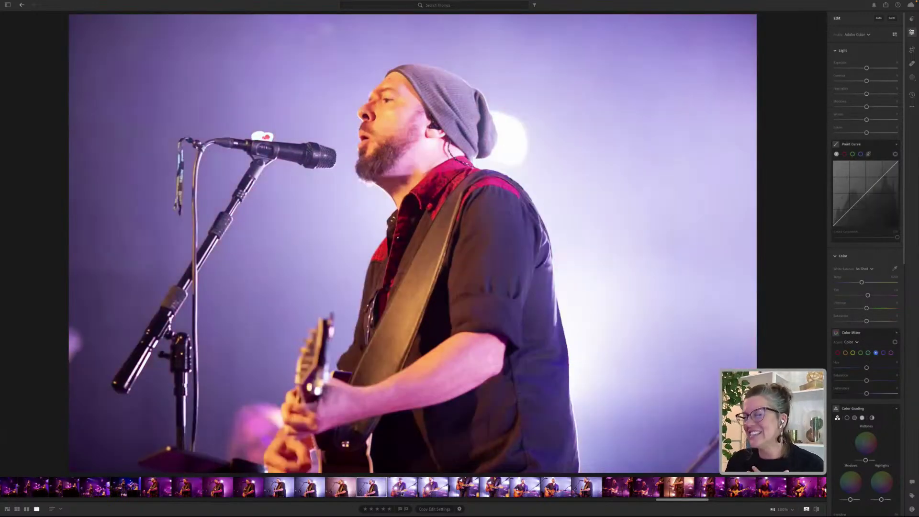
key(Right)
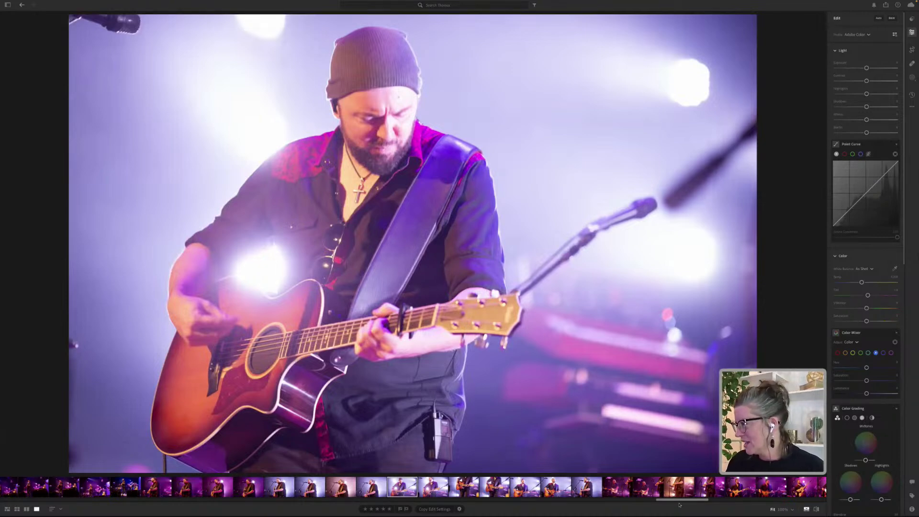
- View the long-haired electric guitarist and the magenta-lit shots of the smiling acoustic guitarist to compare their stage light
click(618, 487)
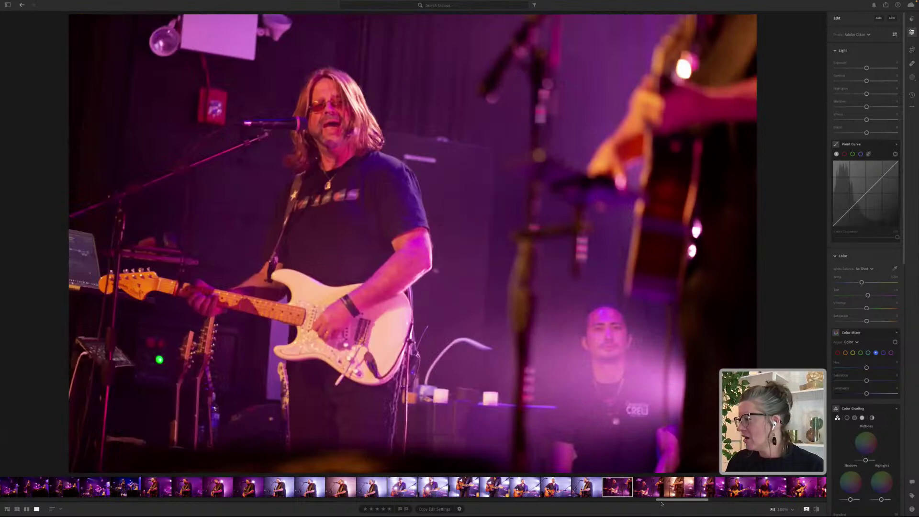
drag(670, 504, 699, 501)
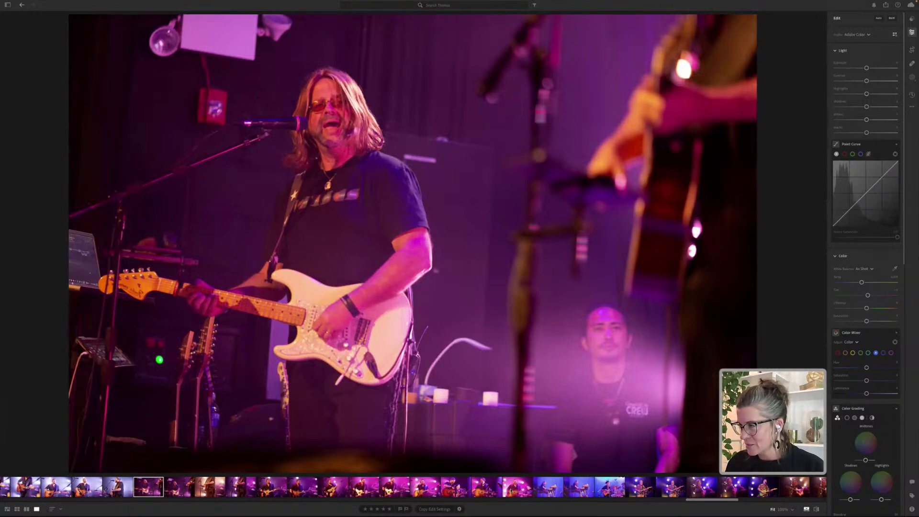
click(504, 491)
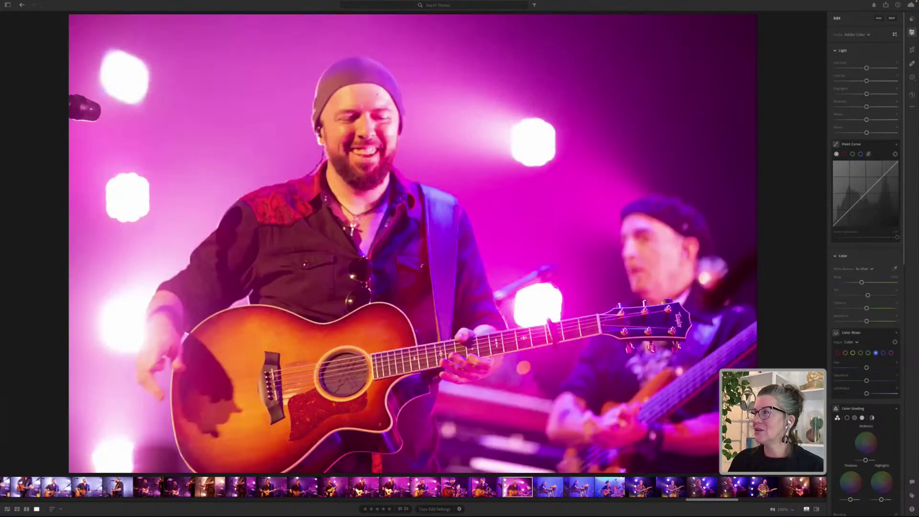
click(488, 489)
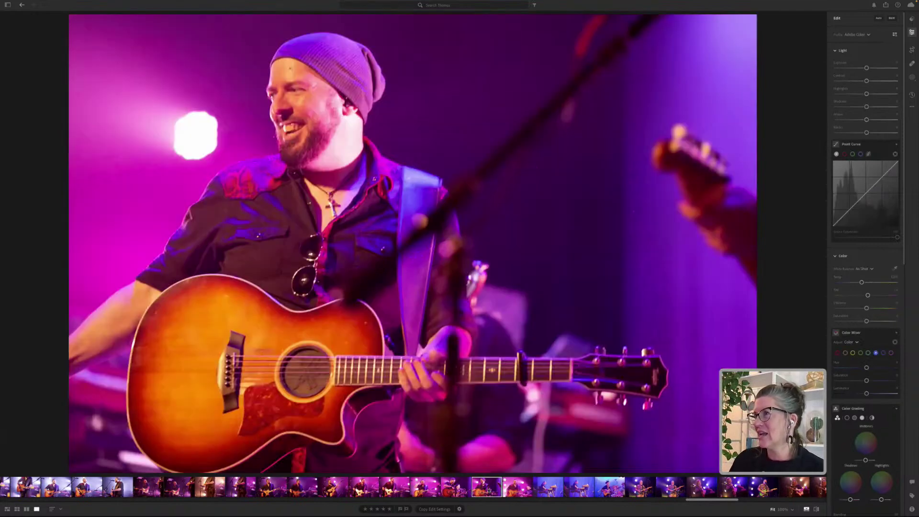
click(364, 489)
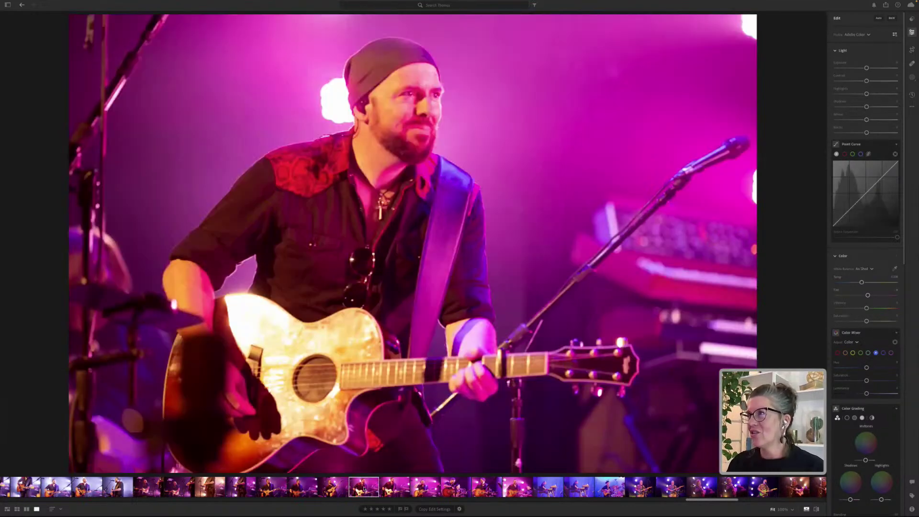
click(333, 487)
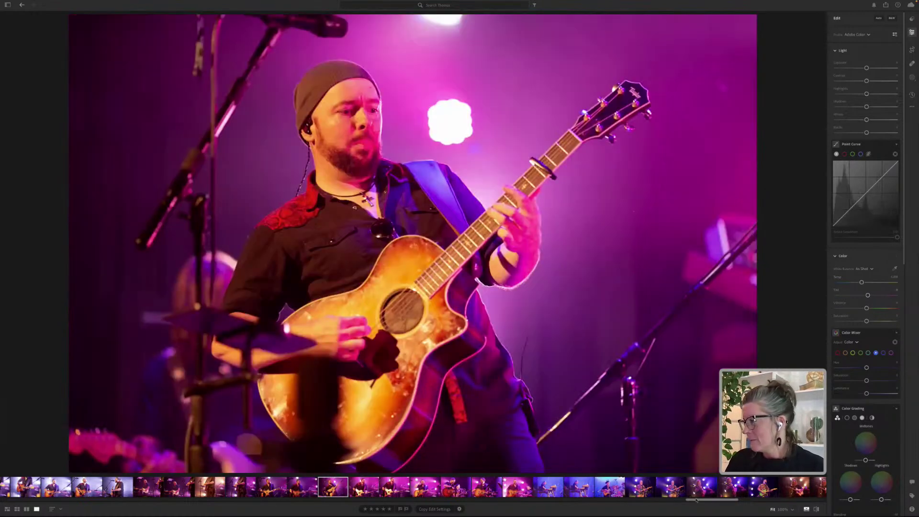
- Browse further along the album through the long-haired acoustic guitarist, the full-band stage shots and the wide auditorium views
drag(711, 501, 759, 500)
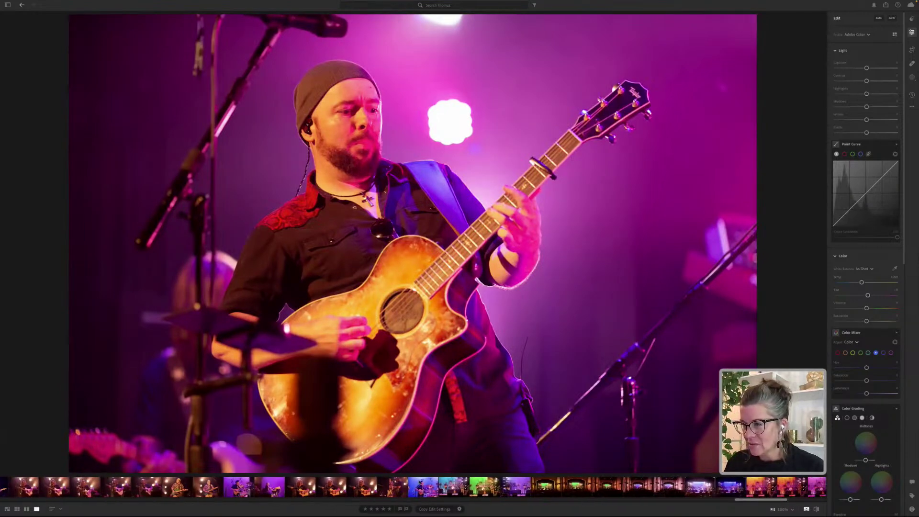
click(334, 487)
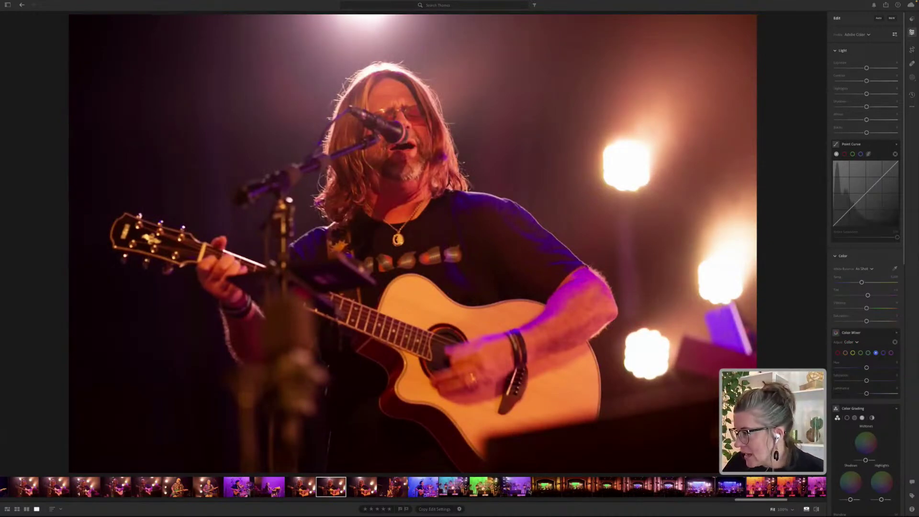
click(485, 487)
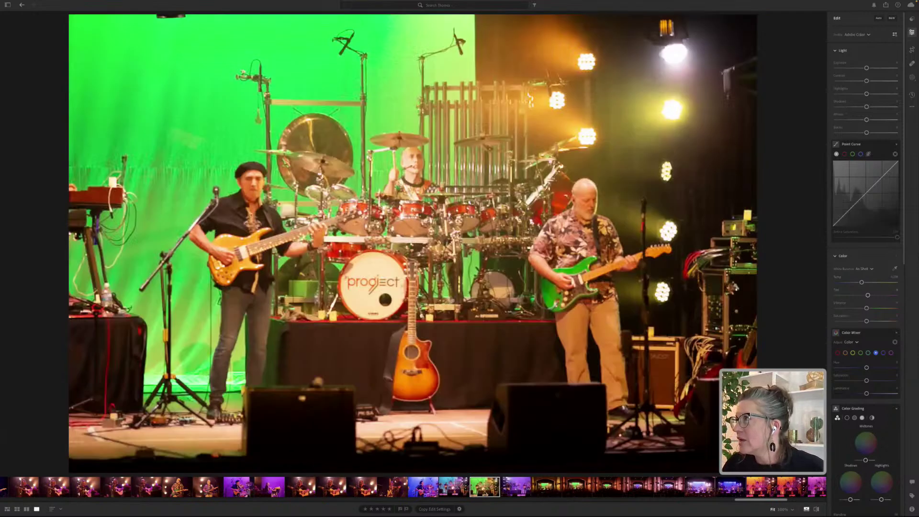
click(559, 491)
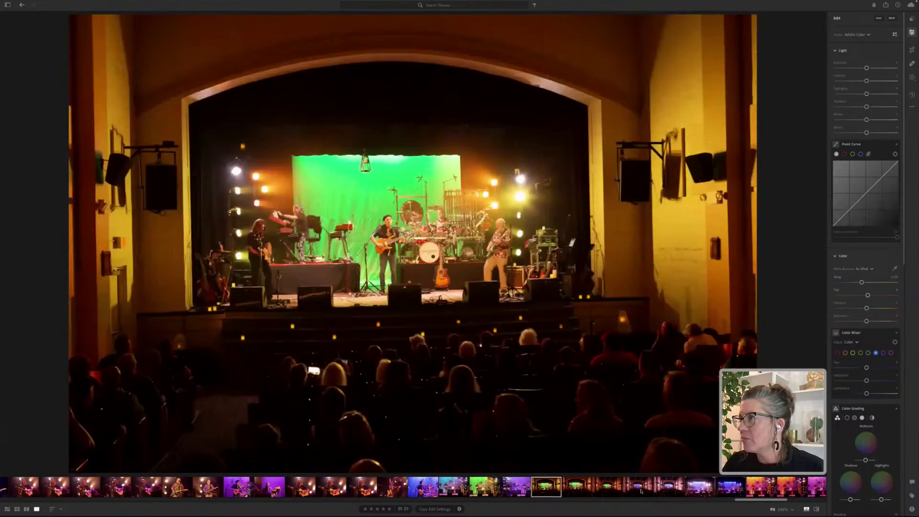
click(639, 487)
scroll(570, 487, right, 10)
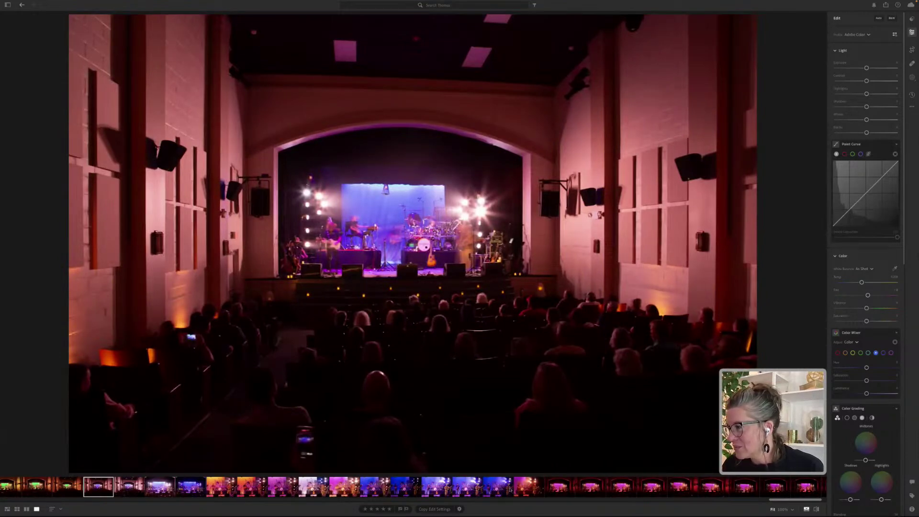
click(503, 488)
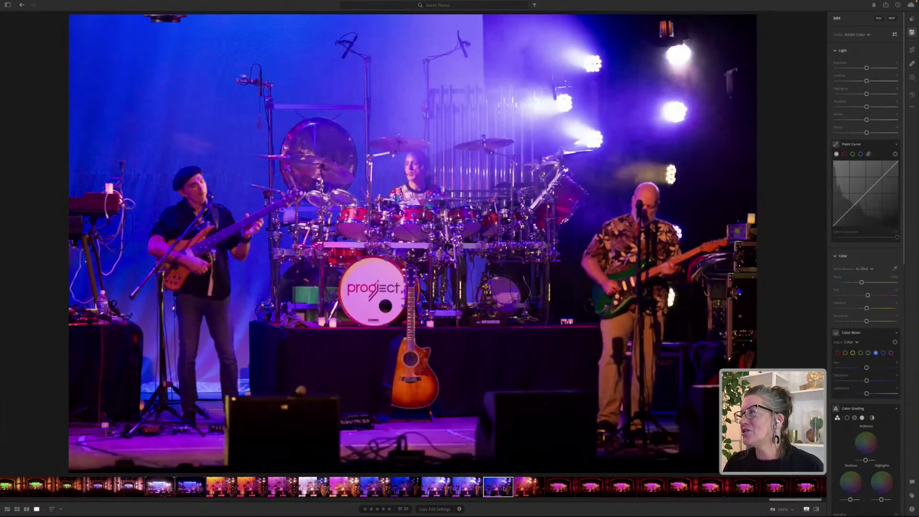
click(526, 488)
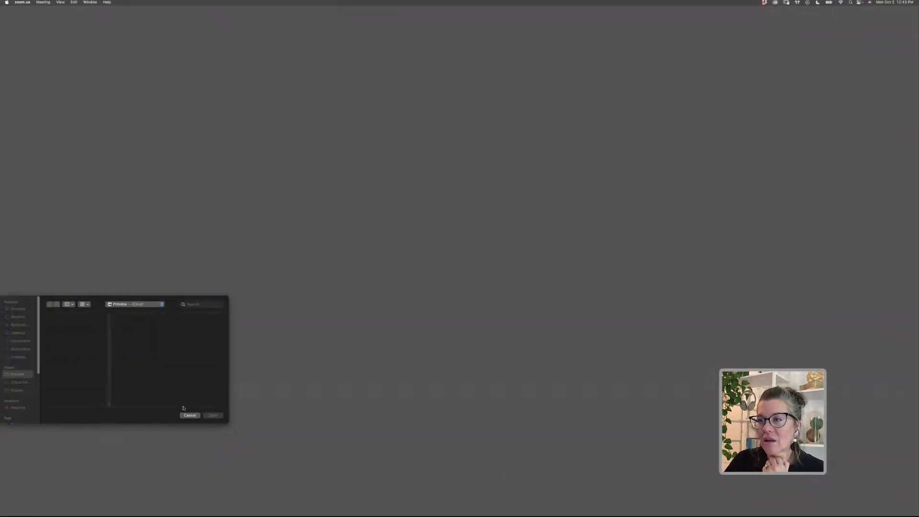
- Cancel the stray file-opening dialog and return to the concert album in Lightroom
click(189, 416)
click(441, 503)
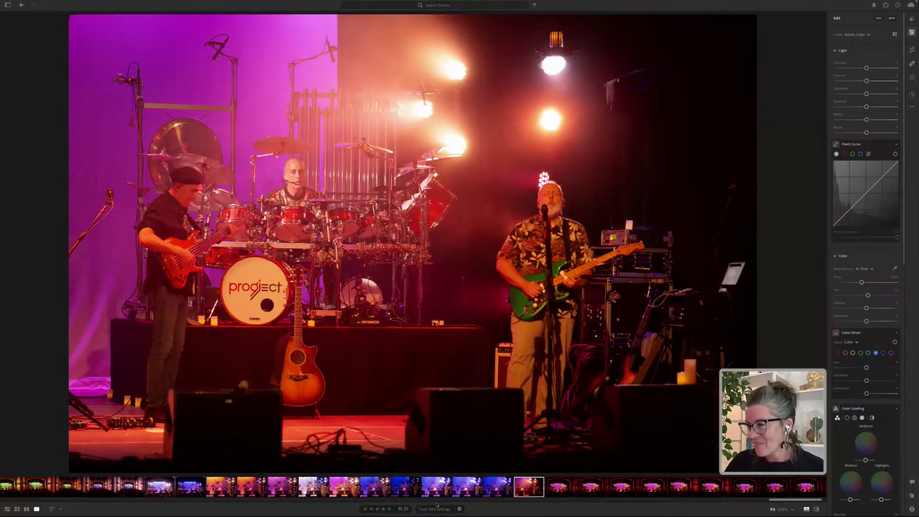
- Compare the motion-blurred long exposures of the band under orange, magenta and blue light with the sharp blue-lit shot
click(343, 491)
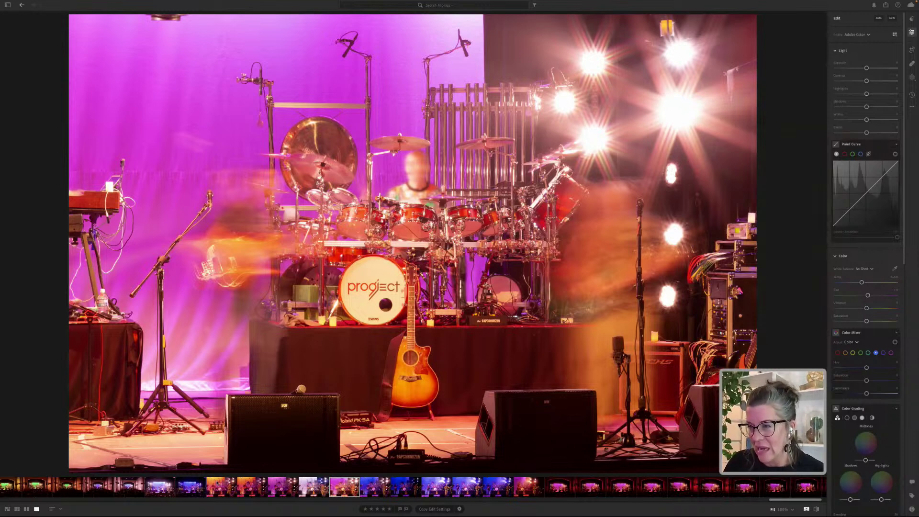
click(221, 486)
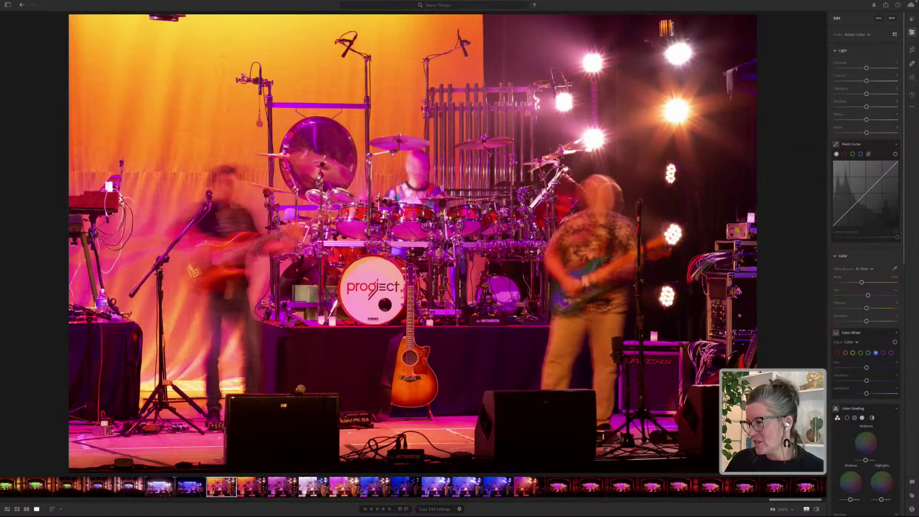
click(406, 487)
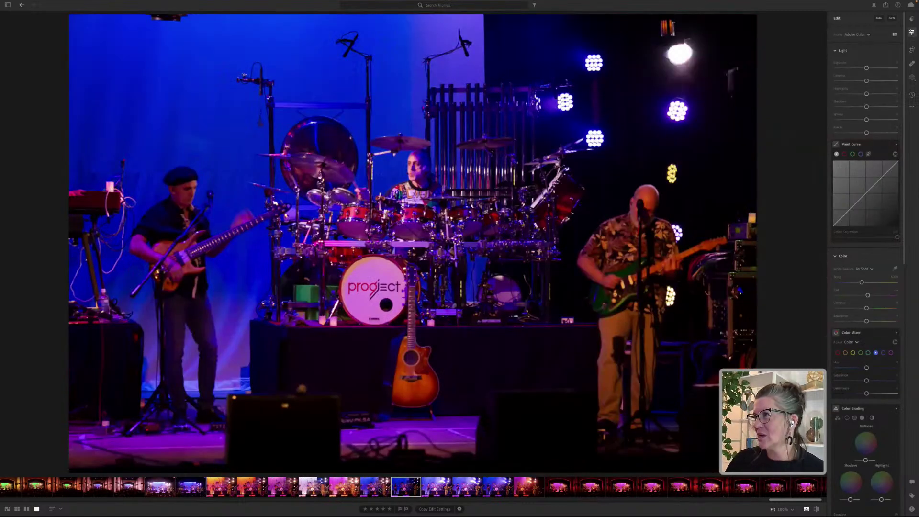
click(379, 488)
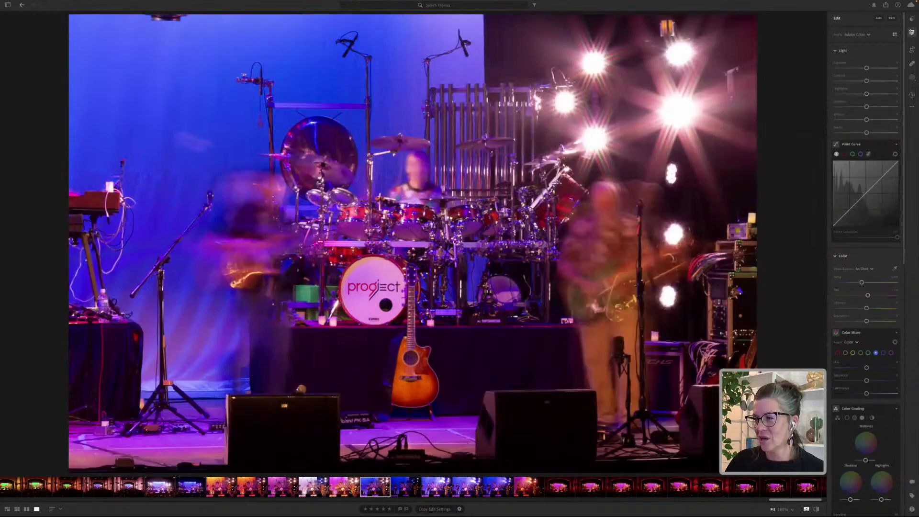
click(345, 487)
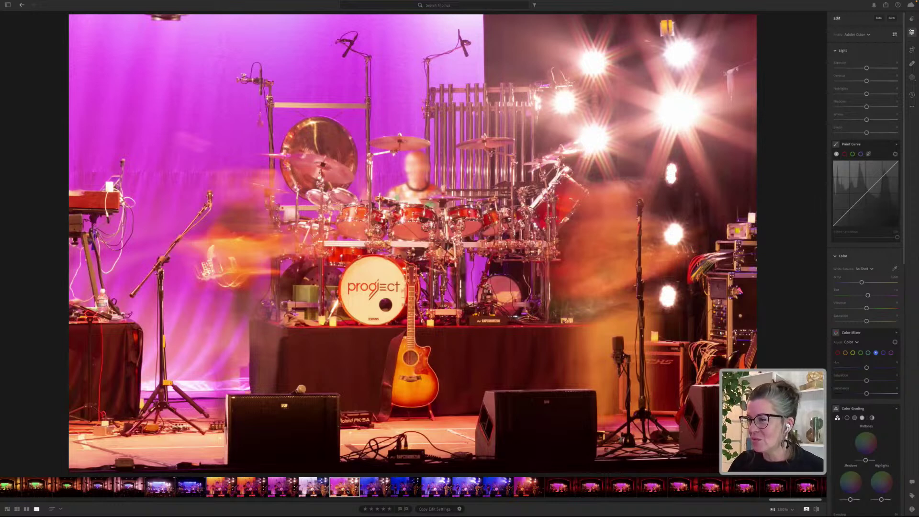
click(221, 487)
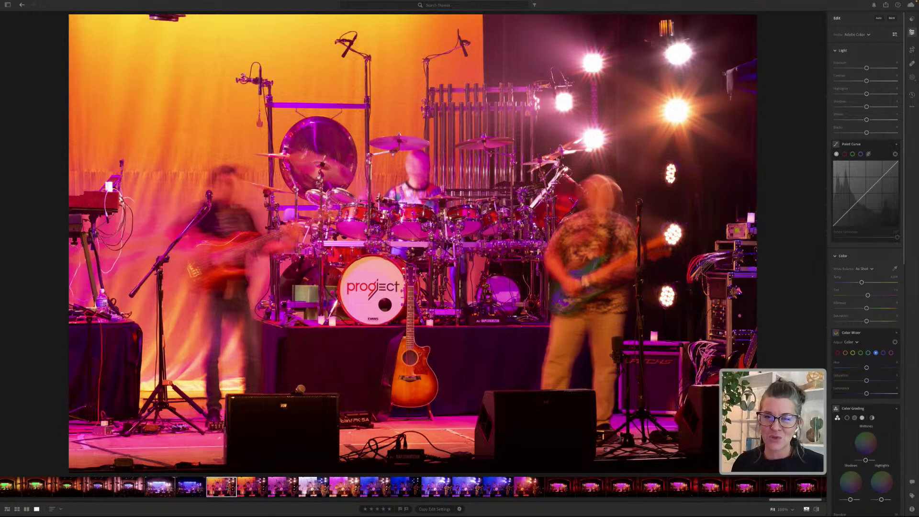
click(254, 488)
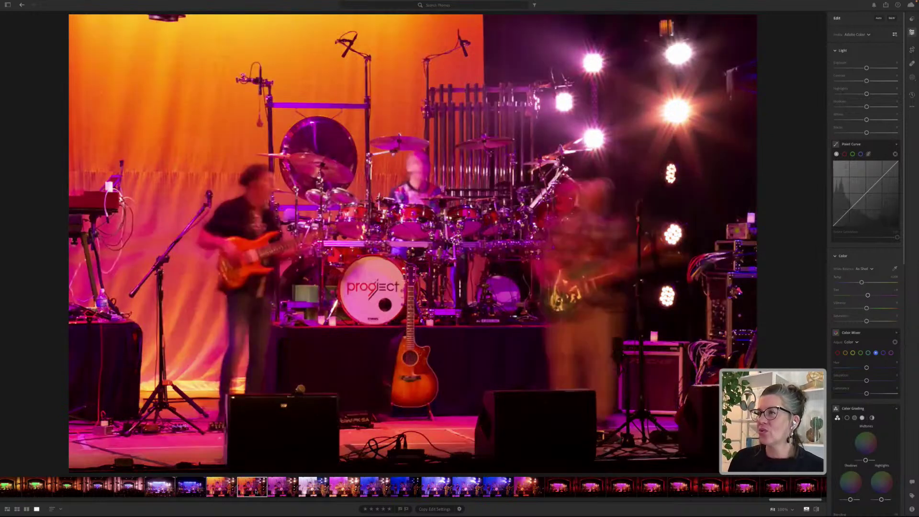
scroll(256, 491, up, 3)
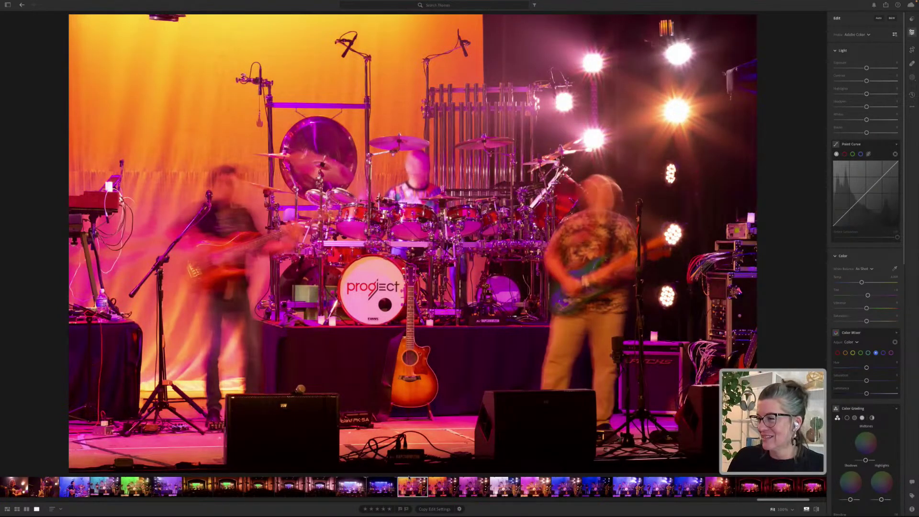
click(450, 490)
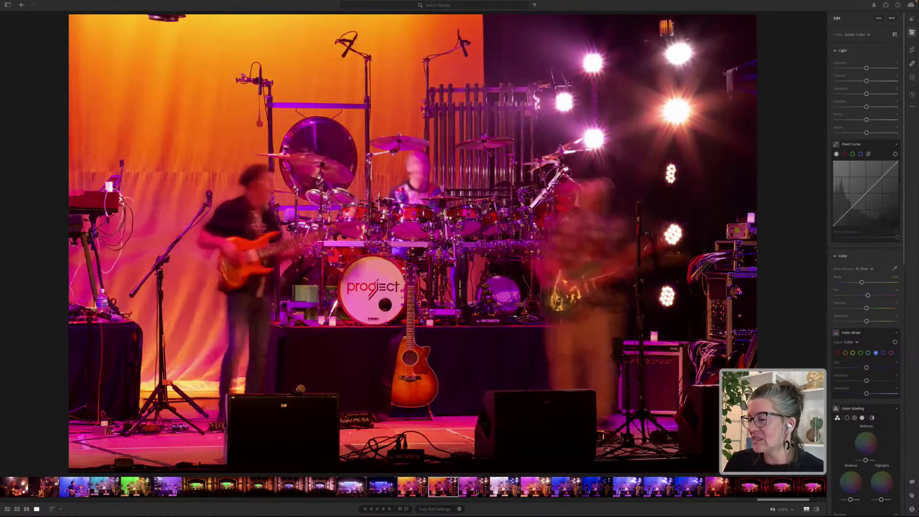
- Compare the blue-lit full-stage long exposure with the hazy pink-lit version and the wide auditorium view
click(391, 490)
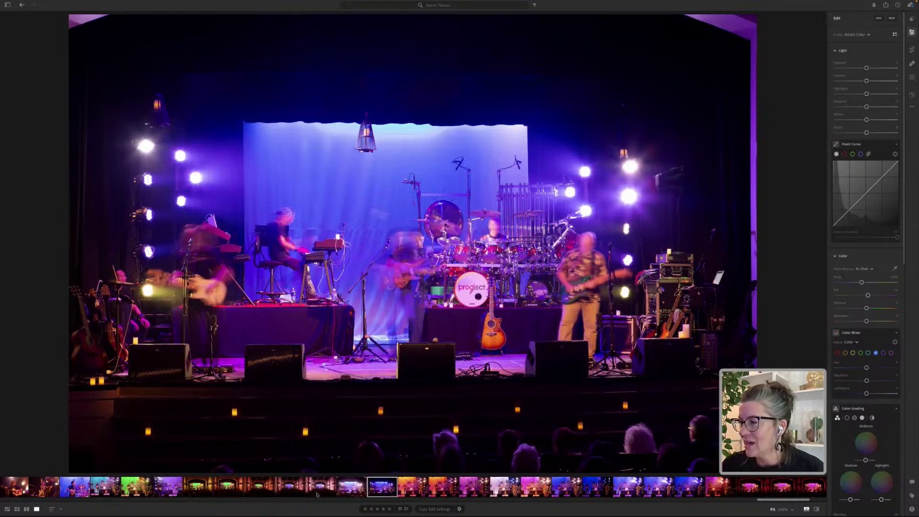
click(352, 493)
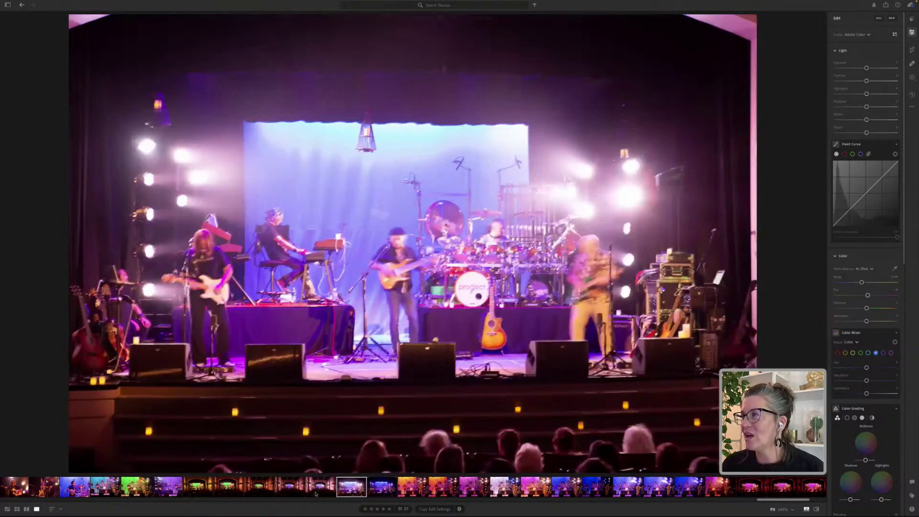
click(317, 493)
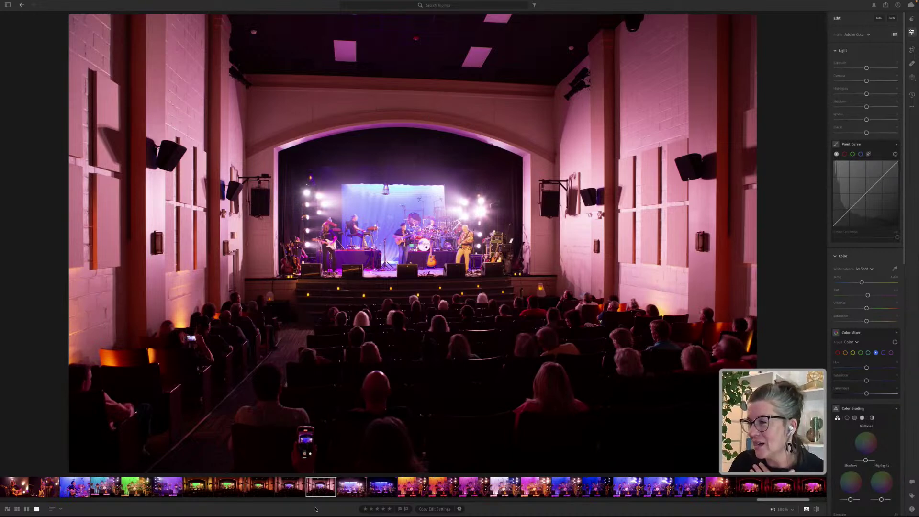
click(351, 487)
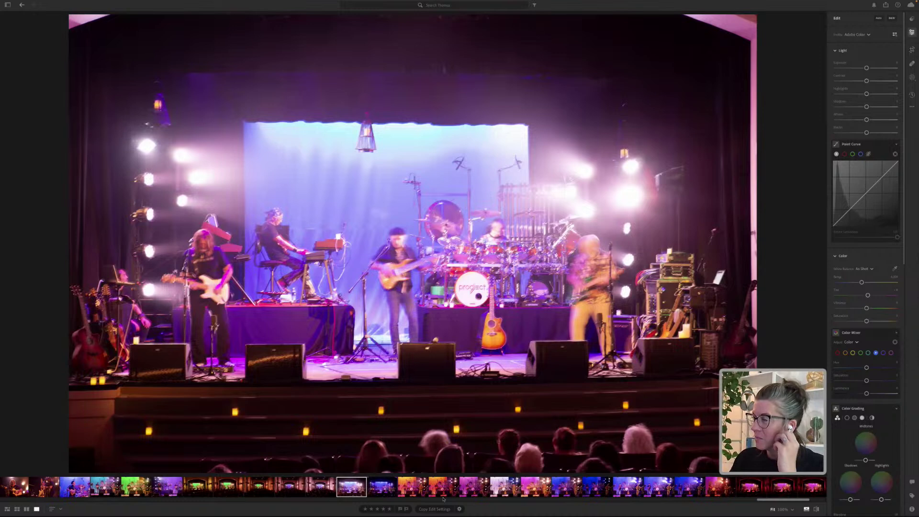
- Lower the highlights of the blue-lit full-stage long exposure and enable chromatic aberration removal and lens corrections
key(Right)
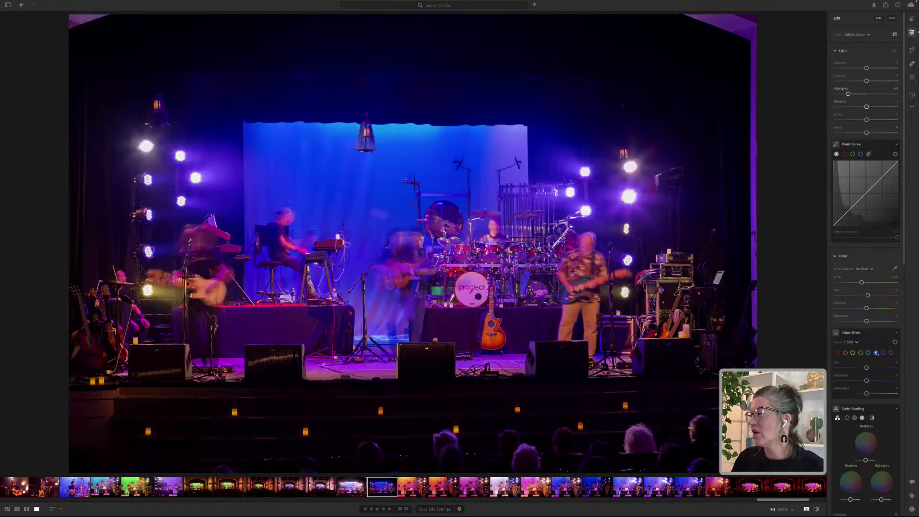
scroll(876, 356, down, 10)
scroll(876, 355, down, 10)
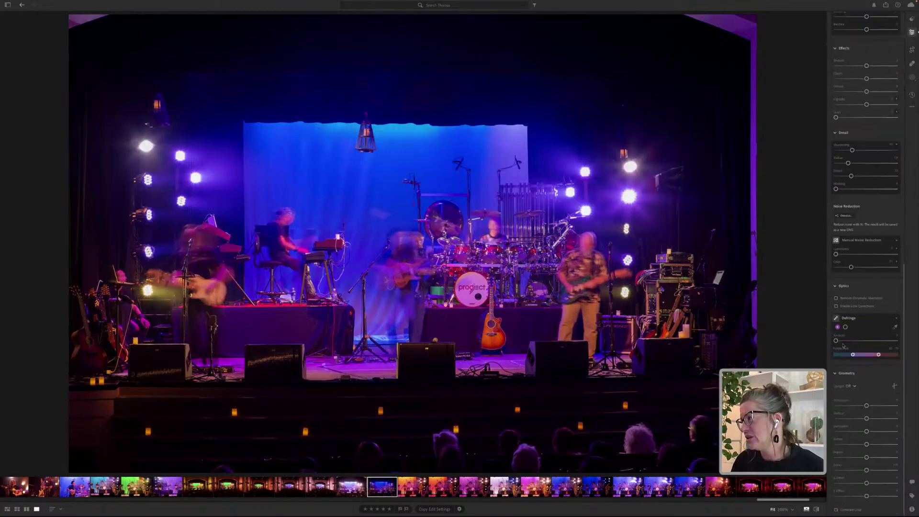
click(836, 307)
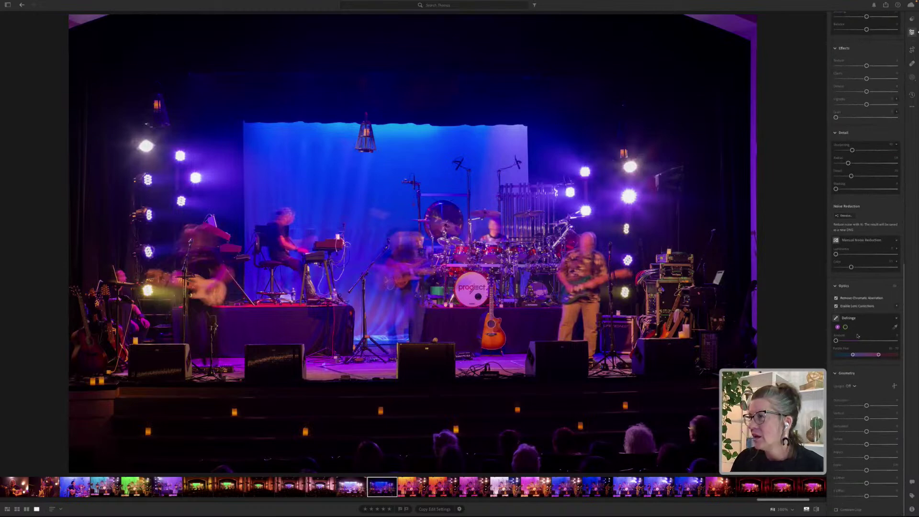
- Raise the whites, bring the highlights part of the way back up and lift the shadows of the full-stage shot
scroll(858, 336, up, 20)
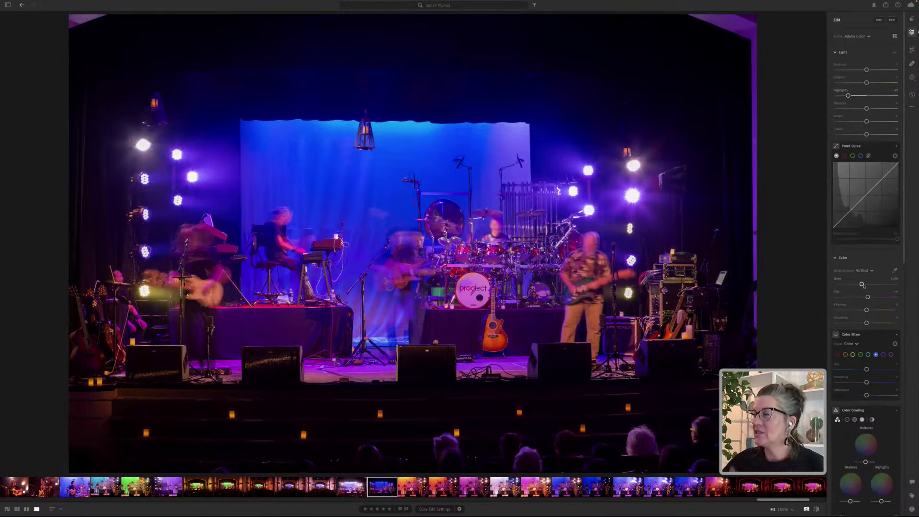
mouse_move(866, 121)
mouse_down()
mouse_move(847, 121)
mouse_move(877, 123)
mouse_up()
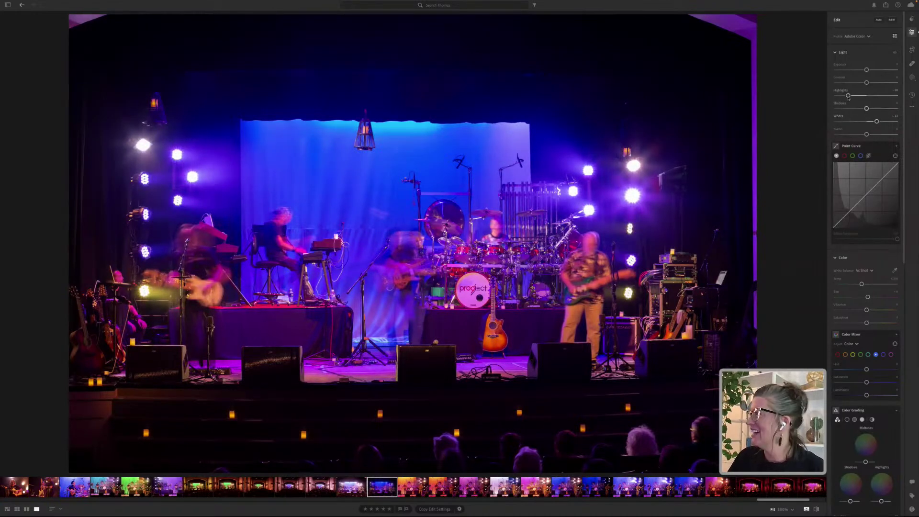
drag(848, 95, 856, 97)
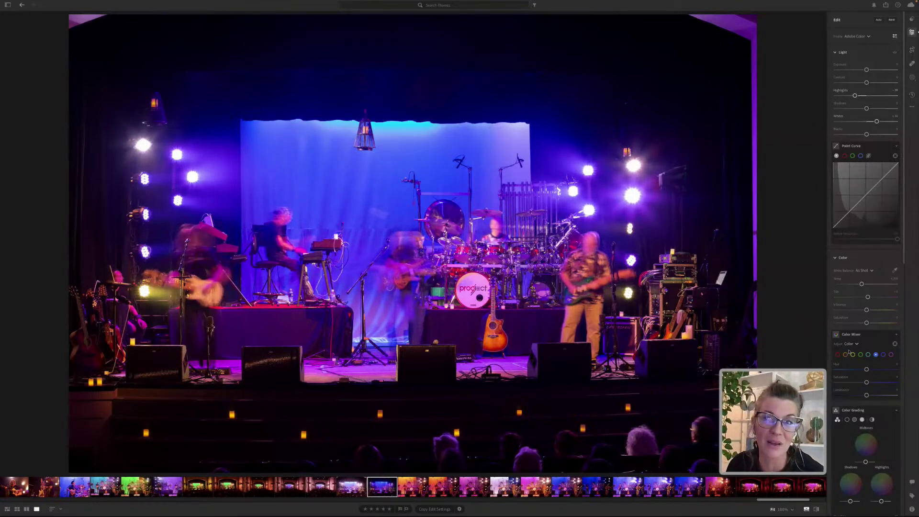
click(877, 108)
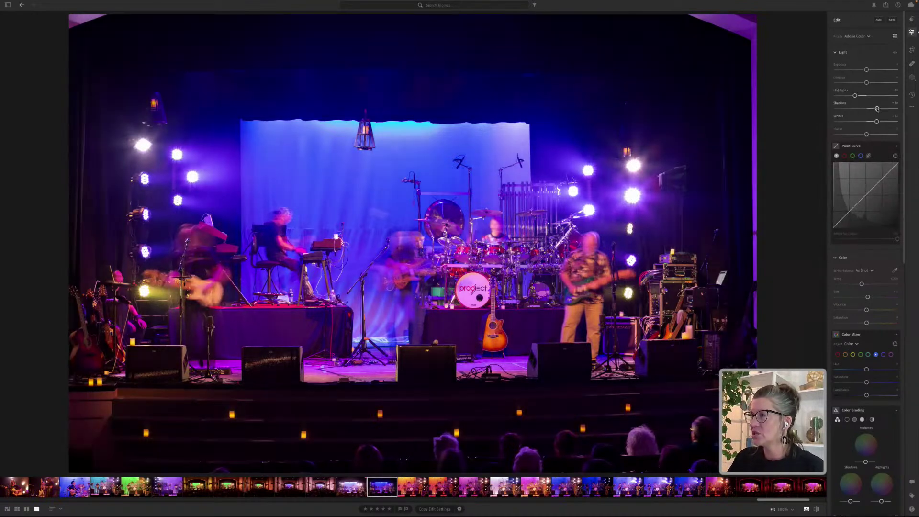
- Shape the point curve into an S that darkens the lower tones and lifts the midtones
drag(845, 216, 844, 220)
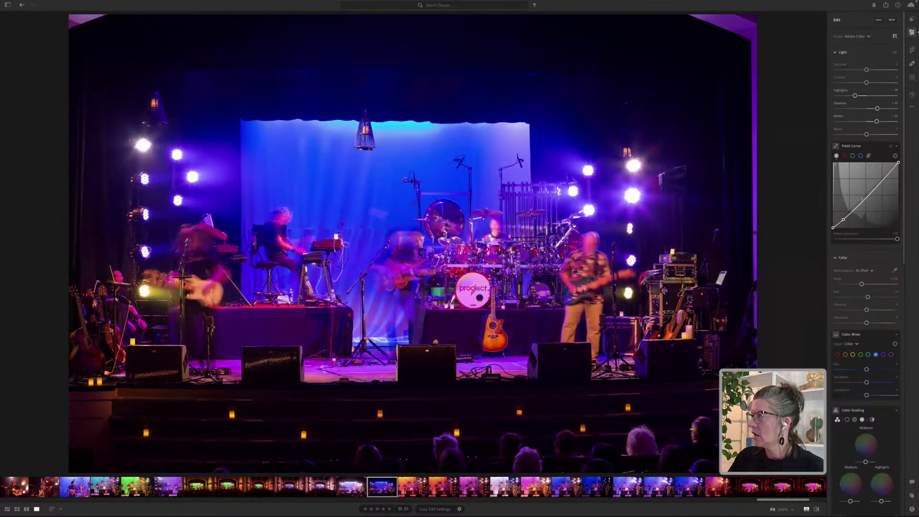
click(862, 200)
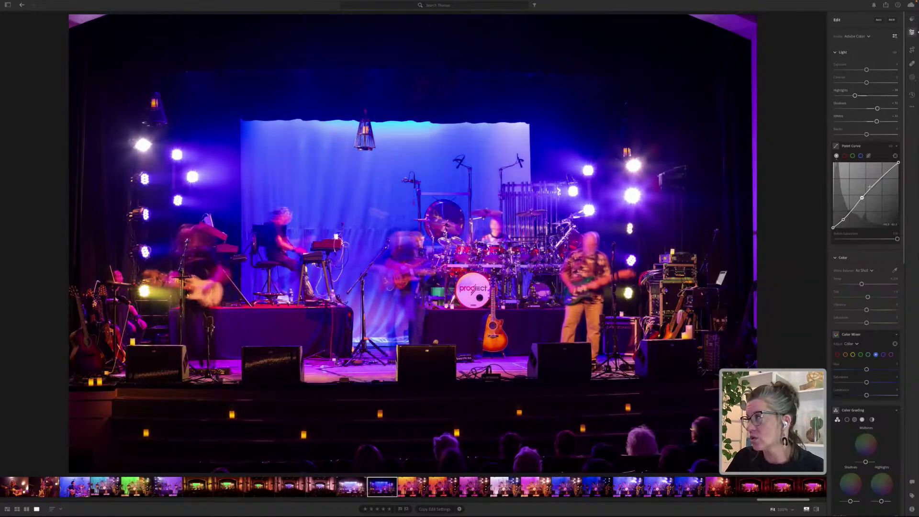
click(884, 176)
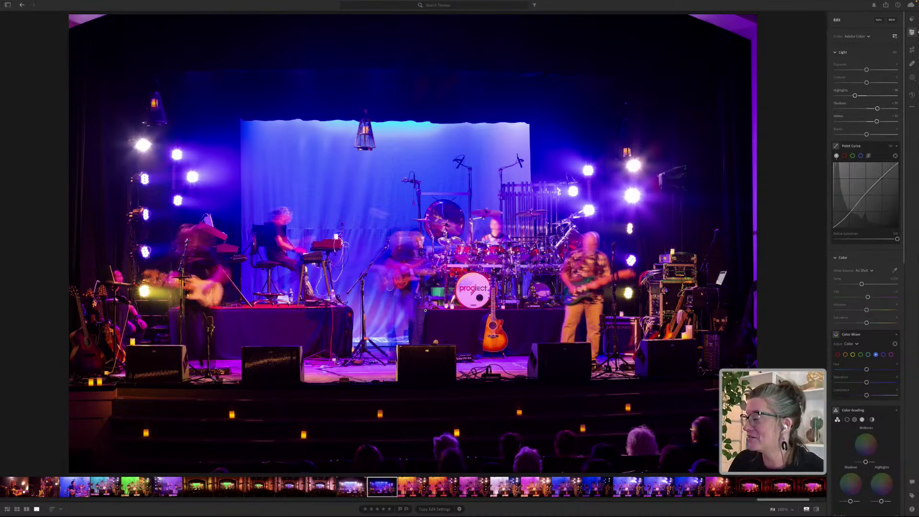
click(863, 198)
drag(863, 197, 862, 195)
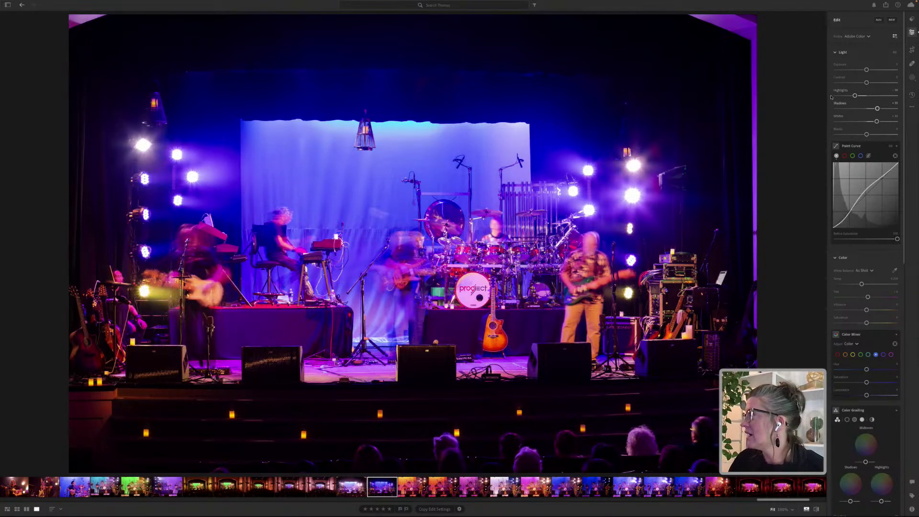
- Raise the highlights slightly and warm the white balance temperature, comparing the stage color with the green-lit band shot
drag(855, 96, 861, 96)
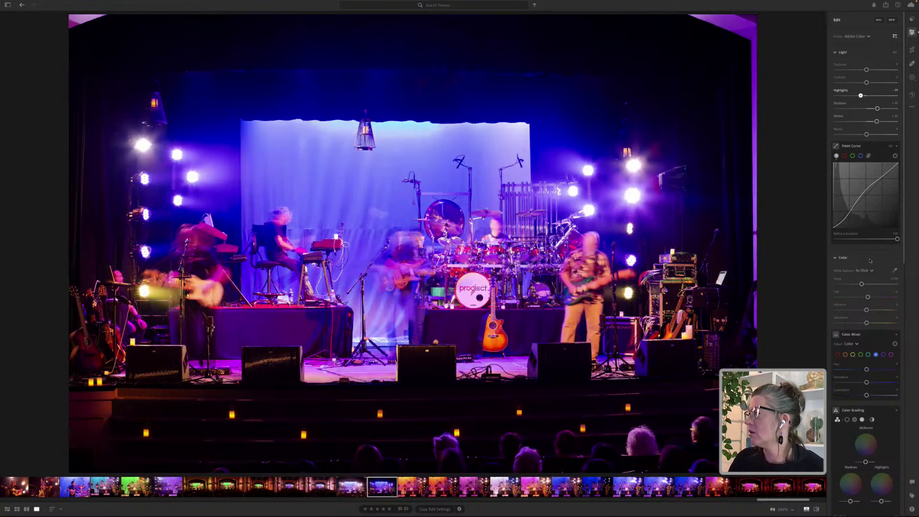
drag(862, 285, 879, 285)
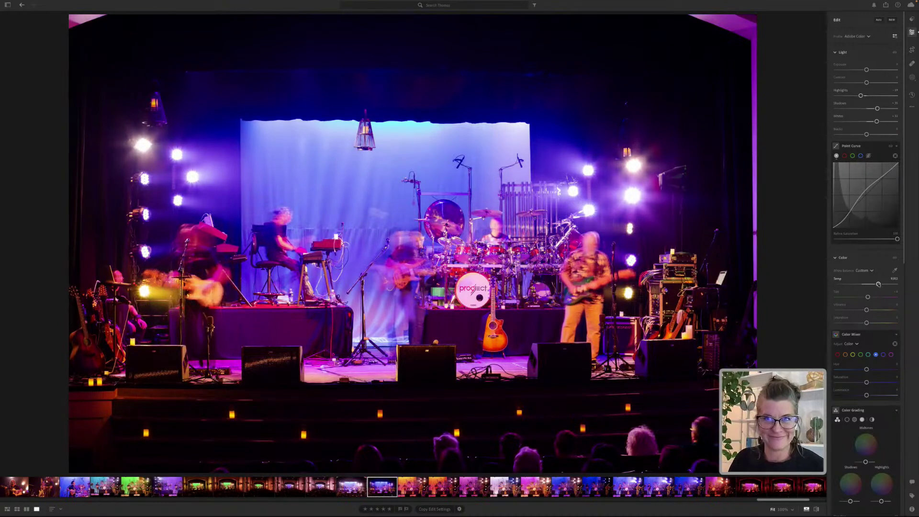
drag(879, 285, 876, 285)
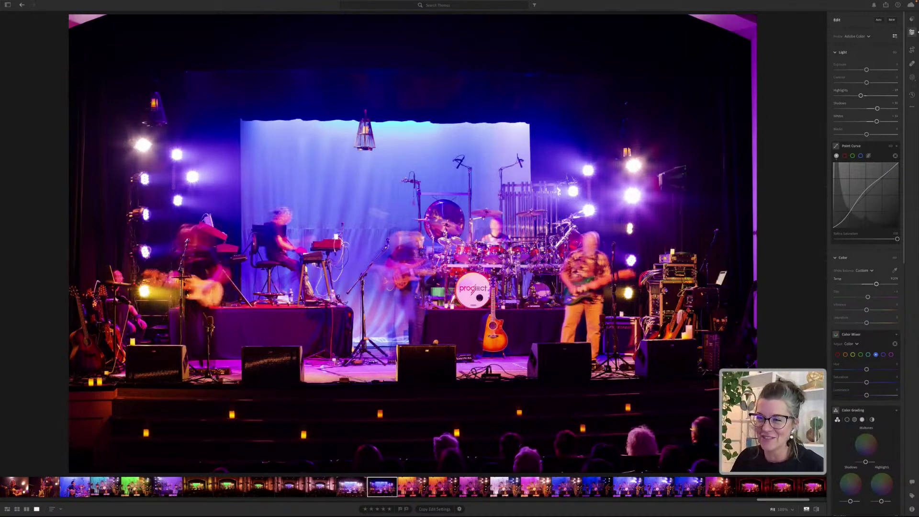
click(134, 489)
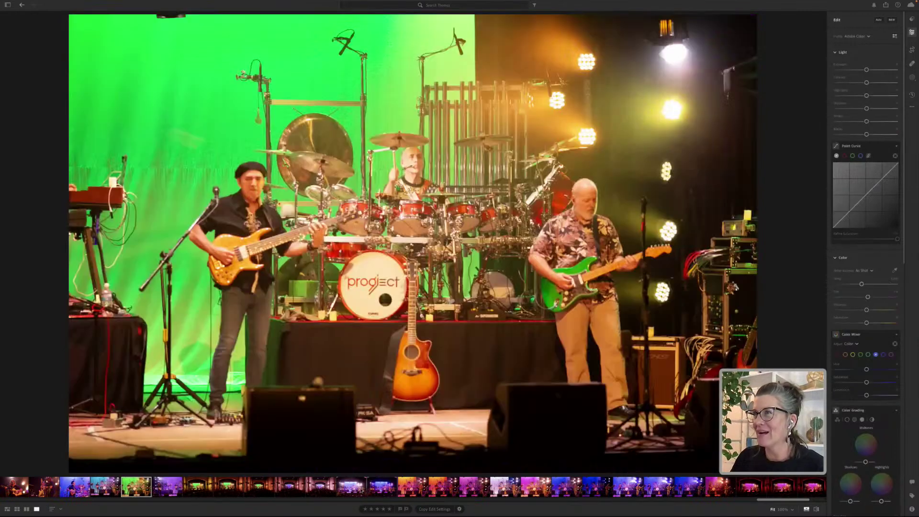
click(382, 487)
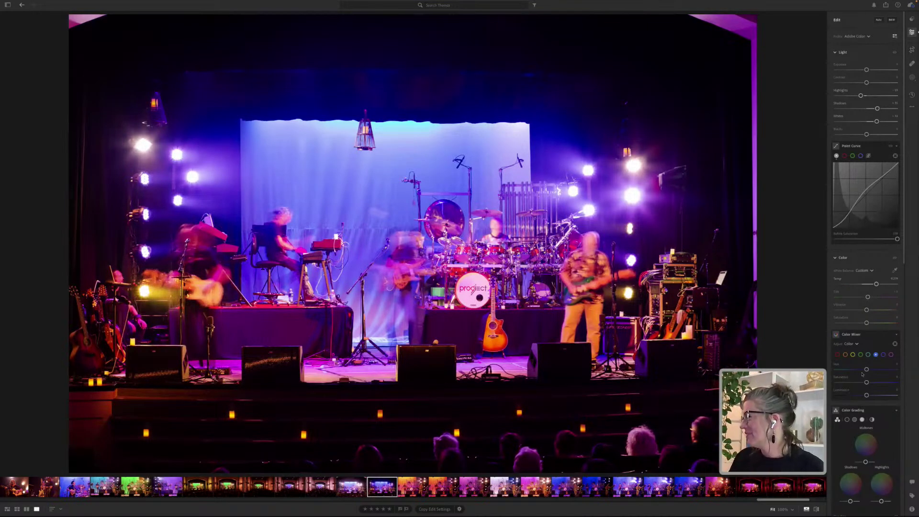
- In the Color Mixer, shift the blue hue toward aqua and the red hue toward orange
drag(868, 371, 857, 371)
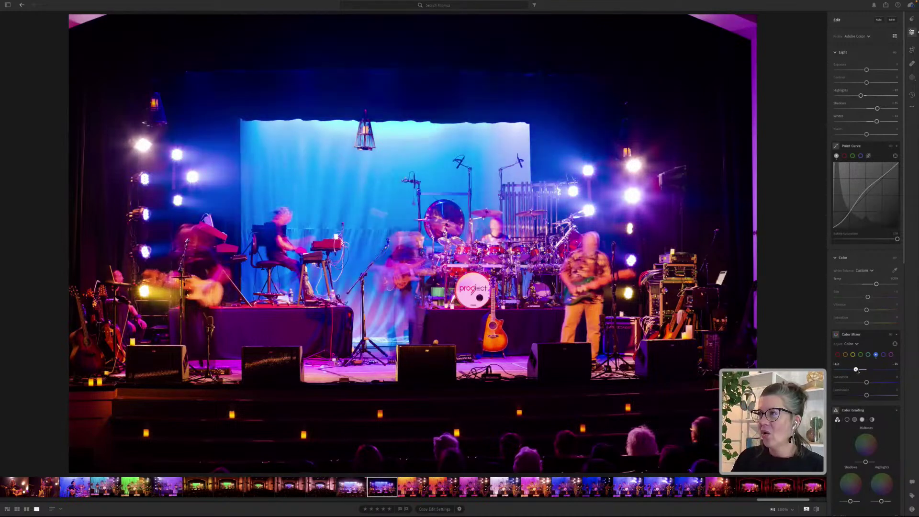
mouse_move(858, 371)
mouse_down()
mouse_move(876, 371)
mouse_move(853, 371)
mouse_up()
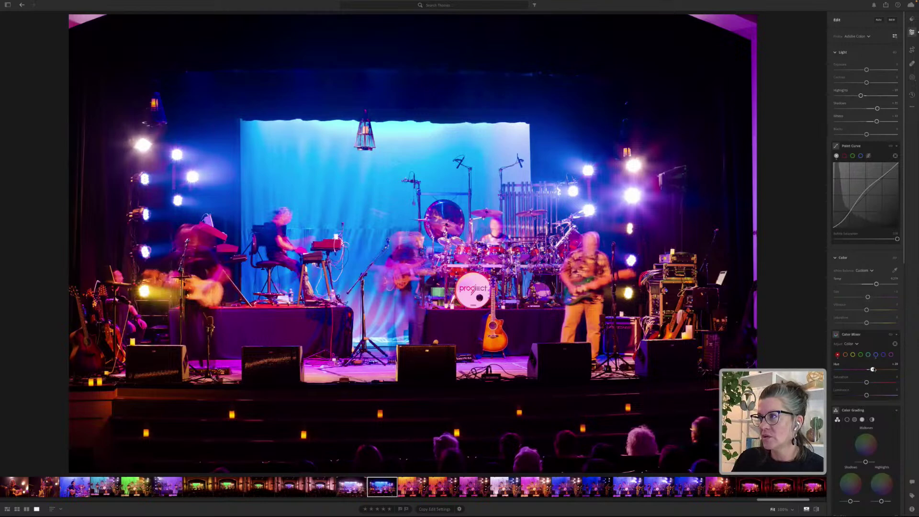
drag(874, 369, 861, 370)
click(871, 370)
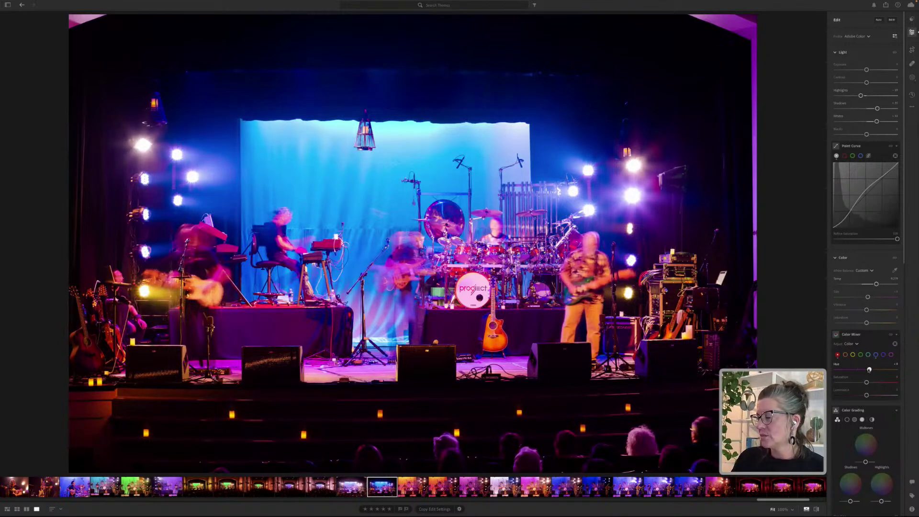
click(876, 370)
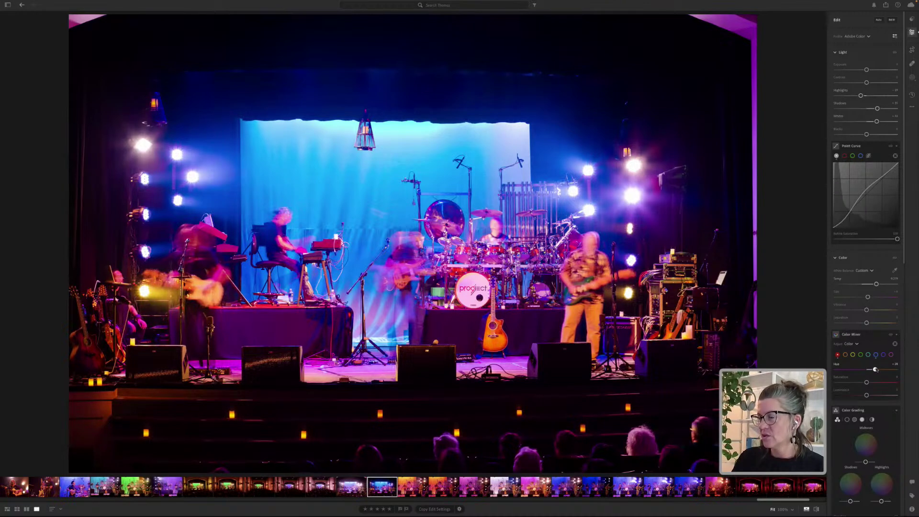
drag(867, 395, 873, 369)
- Shift the orange hue slightly toward yellow in the Color Mixer
click(846, 355)
drag(876, 371, 873, 371)
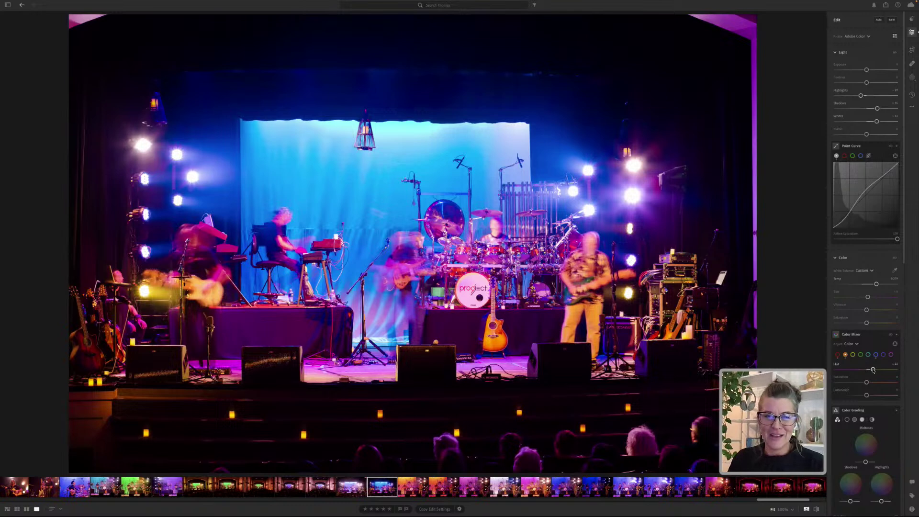
drag(874, 370, 872, 370)
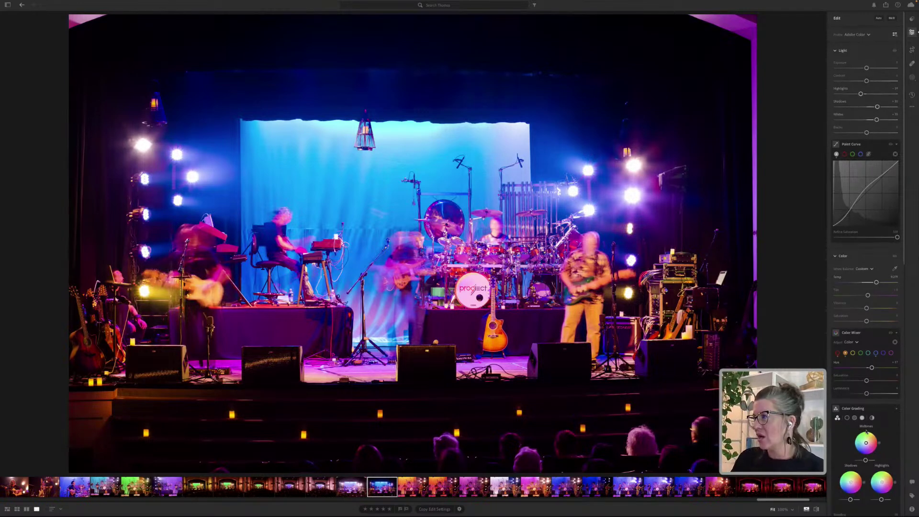
- Color-grade the shadows toward blue and the midtones toward yellow-orange, and shift the white balance tint toward green
scroll(868, 432, down, 2)
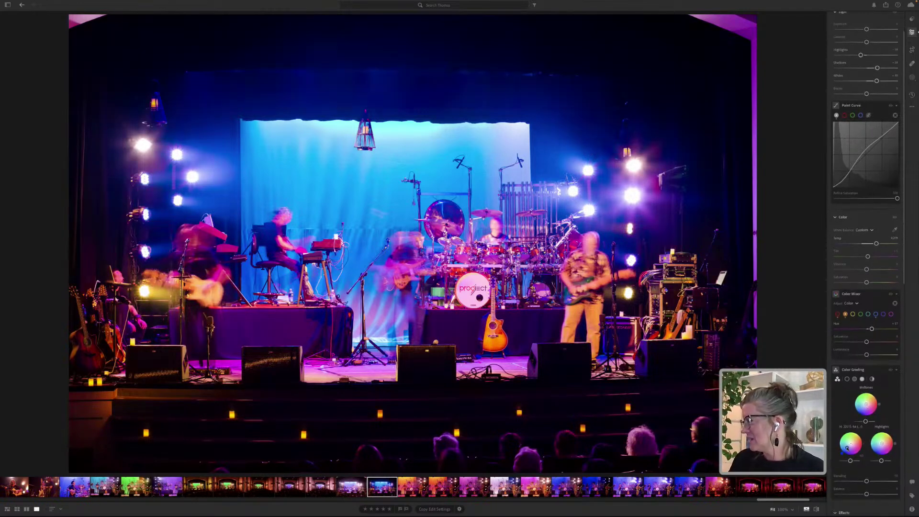
click(869, 401)
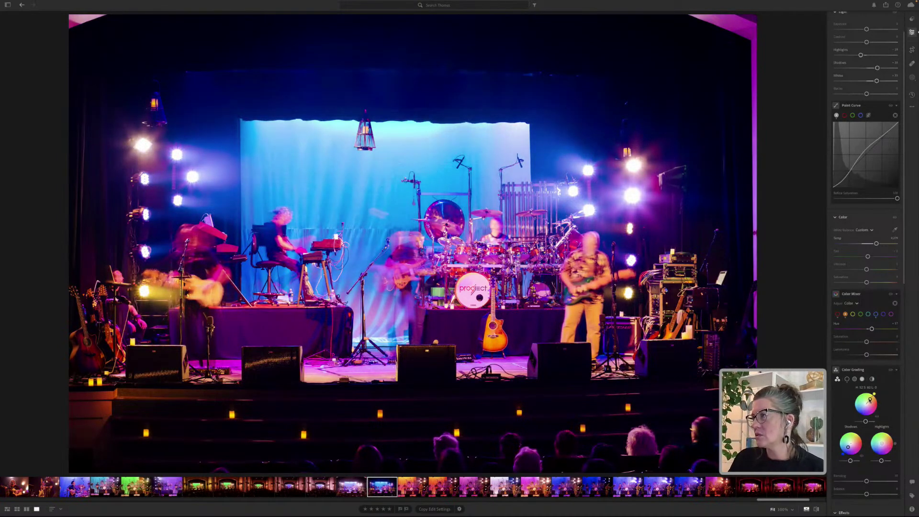
click(858, 257)
drag(859, 257, 856, 257)
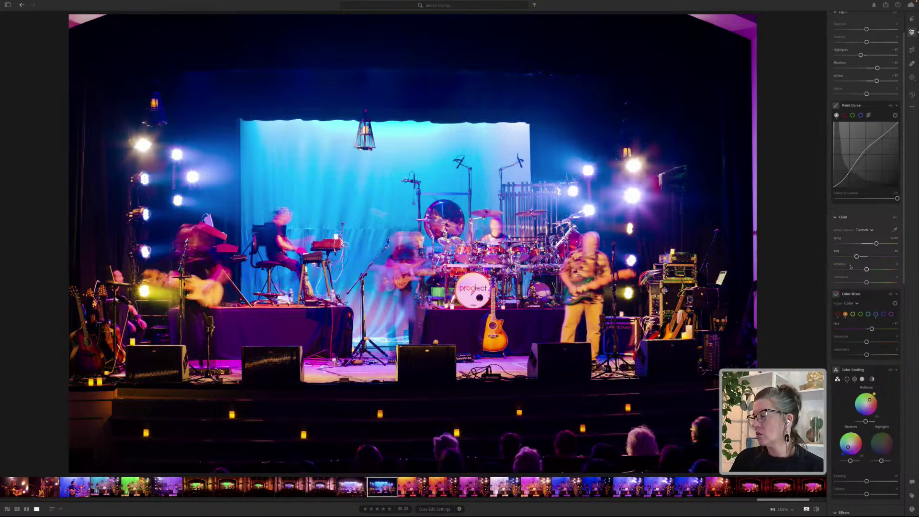
drag(857, 257, 856, 258)
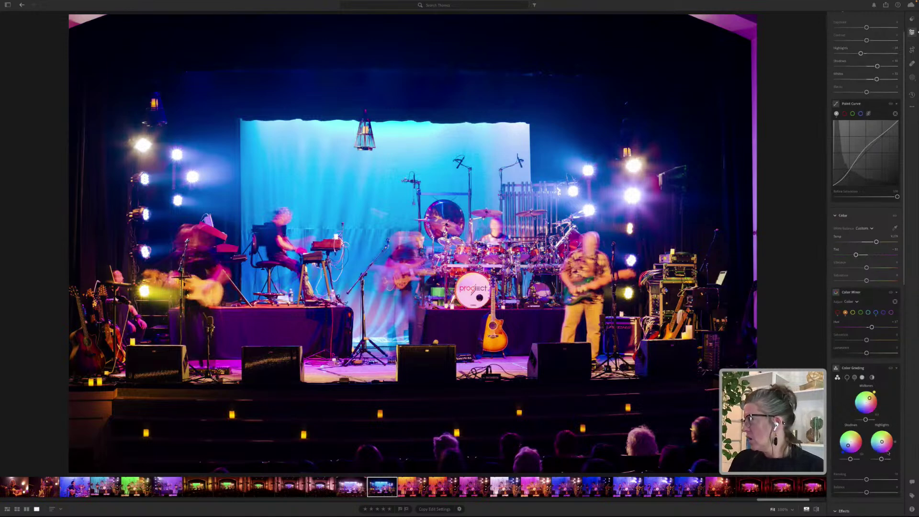
- Limit sharpening to the strongest edges with near-maximum masking, previewing the mask, and raise the sharpening amount to about 50
scroll(888, 452, down, 5)
scroll(889, 452, down, 2)
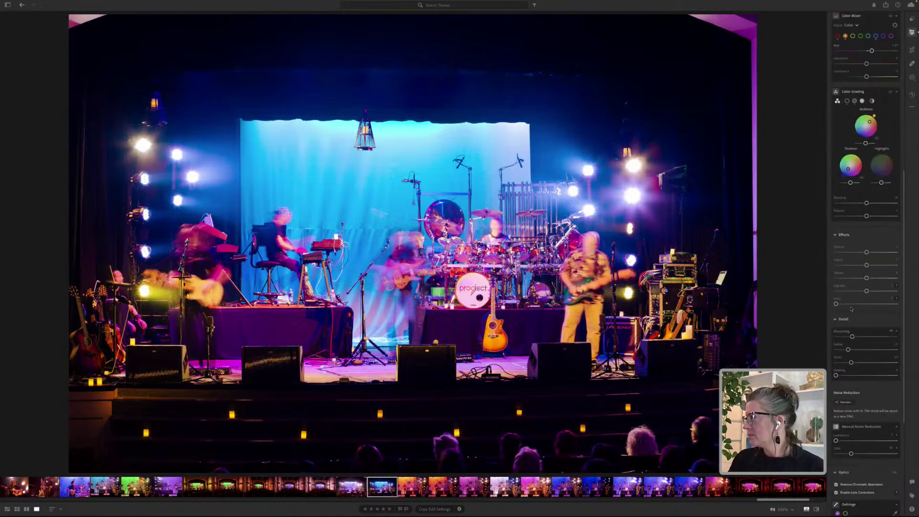
key(alt)
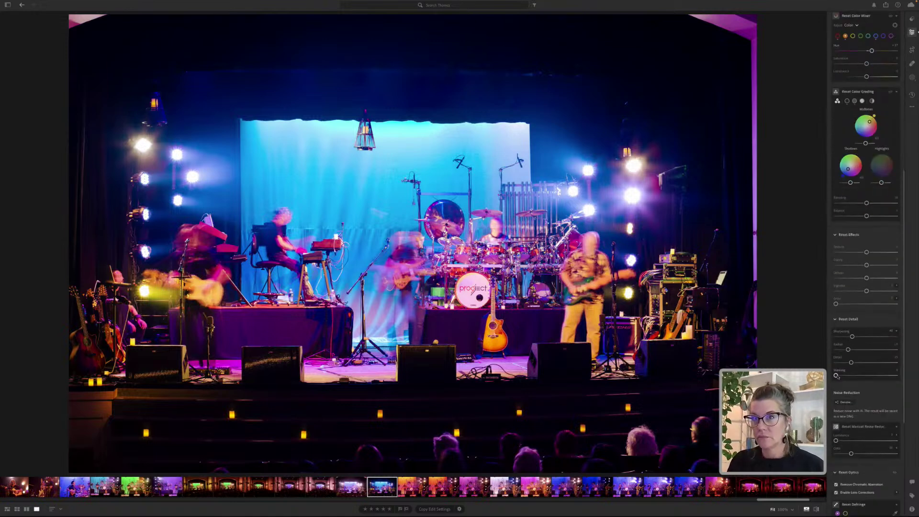
drag(839, 376, 901, 378)
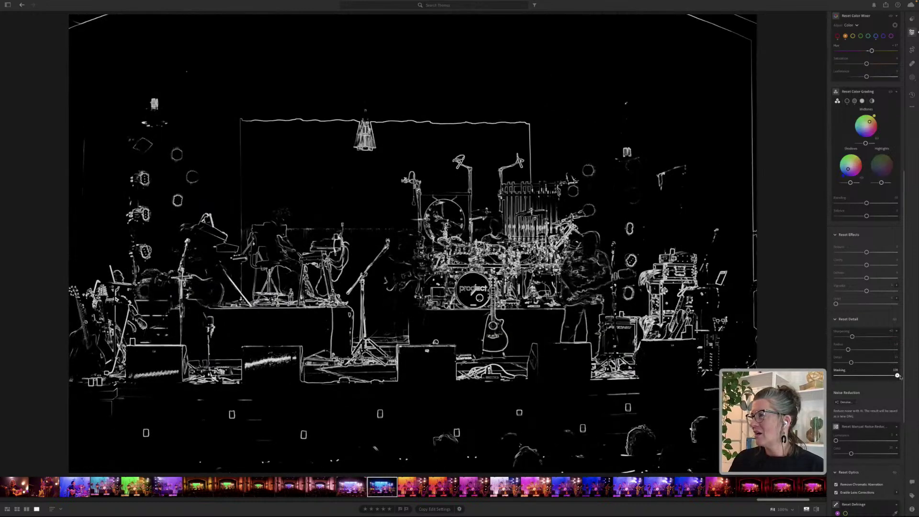
drag(898, 376, 894, 377)
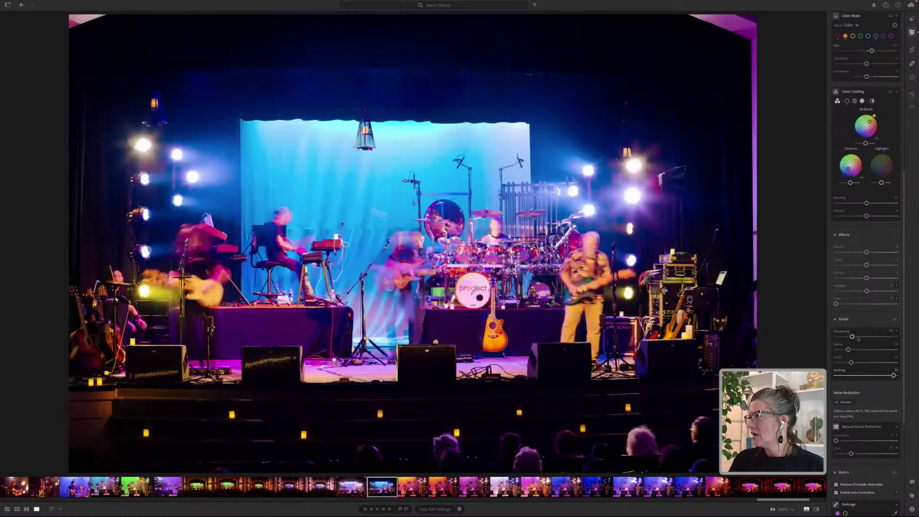
drag(853, 337, 857, 337)
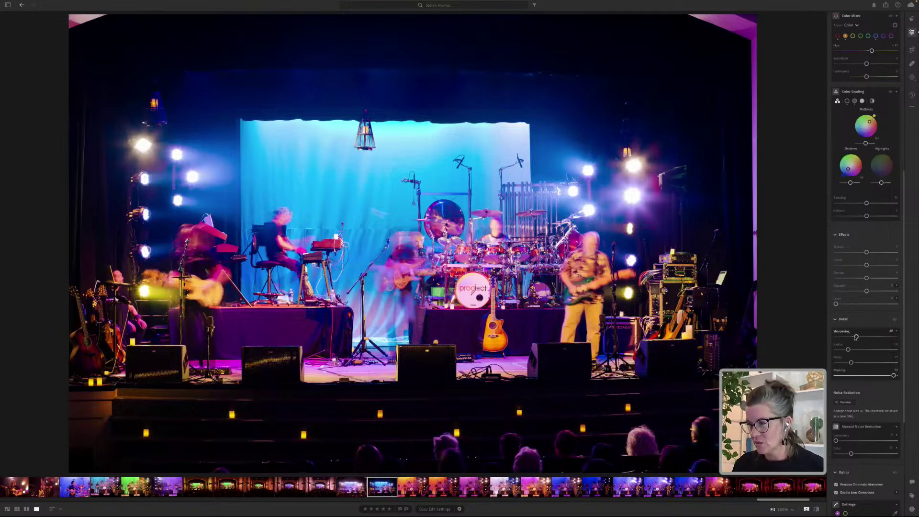
- Copy the edit settings from the wide blue stage shot and paste them onto the full-band photo with the orange-yellow backdrop
key(super+c)
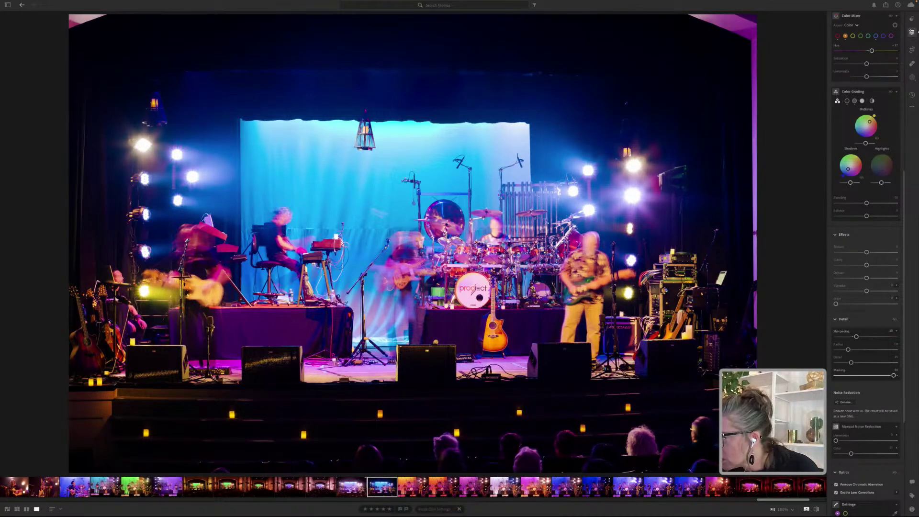
click(567, 486)
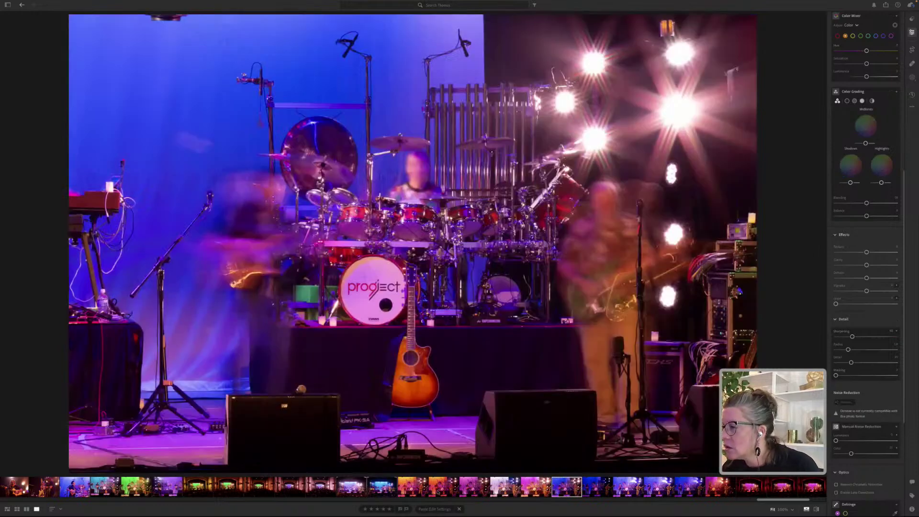
click(413, 491)
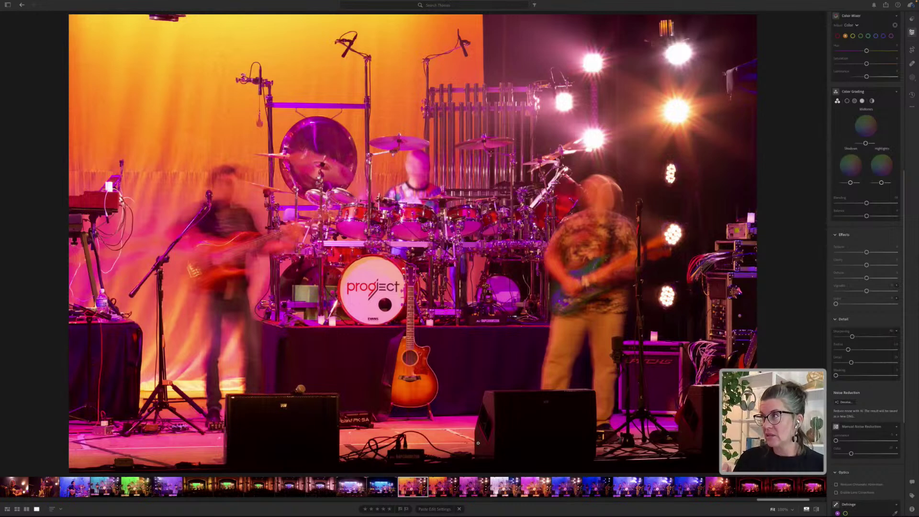
key(ctrl+v)
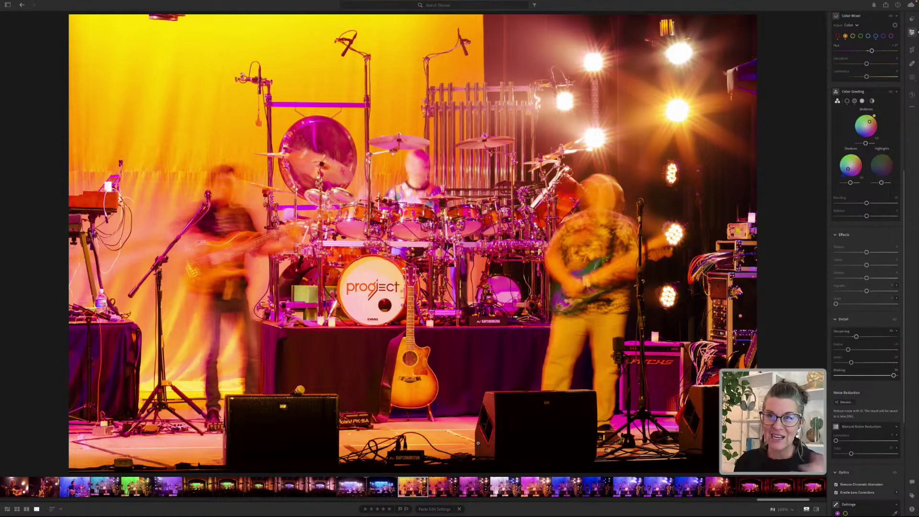
- Cool the white balance of the yellow-backdrop band photo by shifting its temperature well toward blue
scroll(864, 137, up, 5)
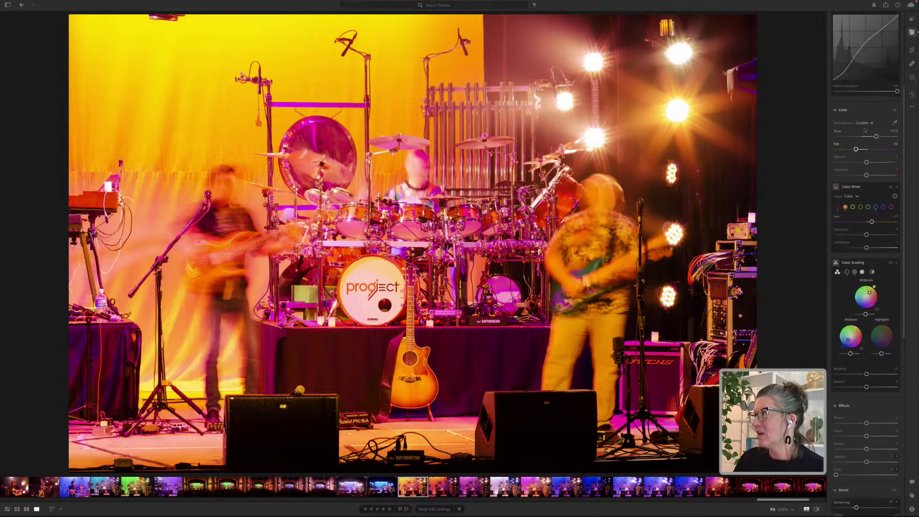
drag(857, 138, 847, 137)
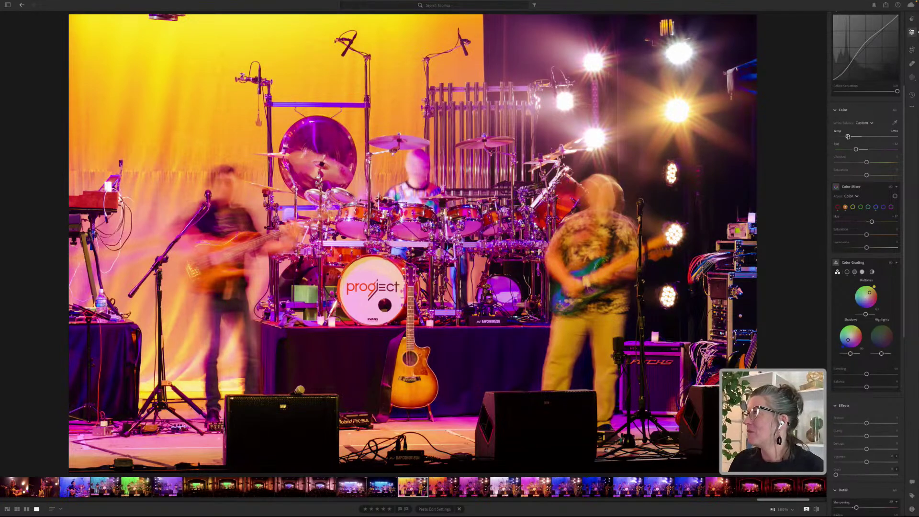
drag(848, 137, 845, 137)
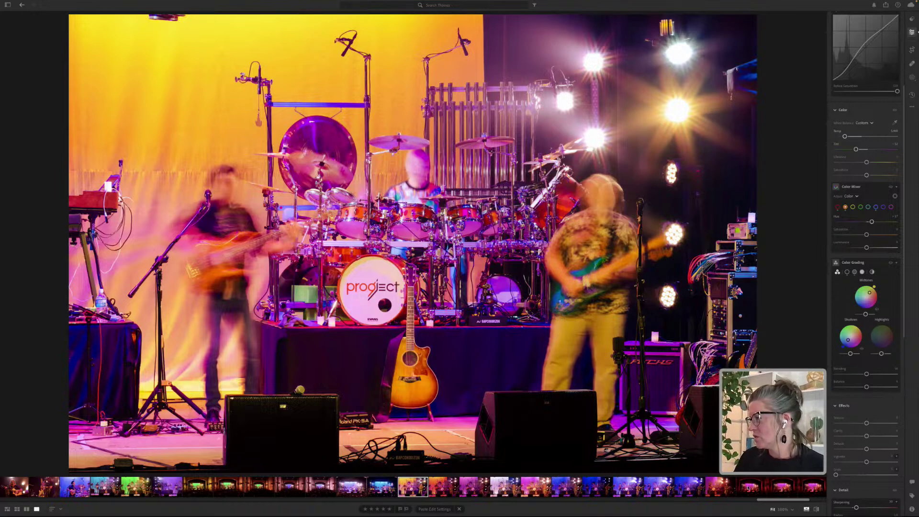
- Find the side-view photo of the seated keyboard player against the blue backdrop and paste the copied edit settings onto it
click(750, 488)
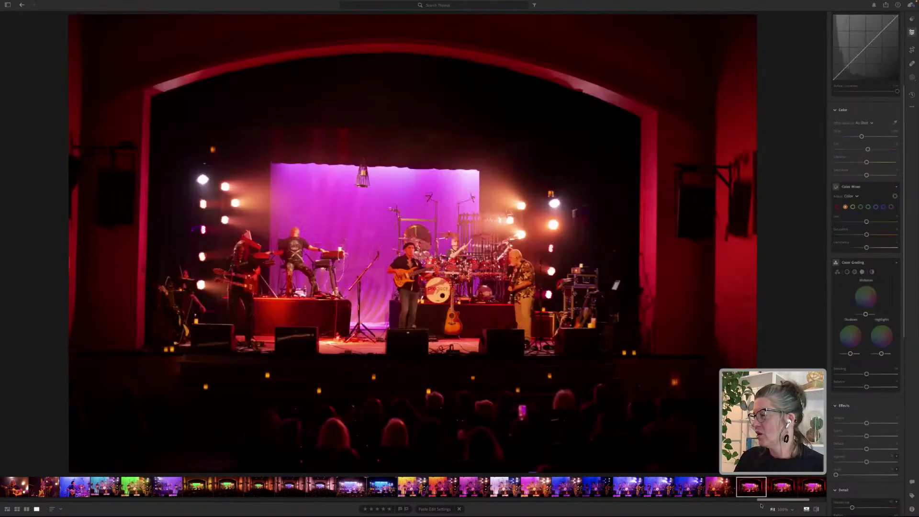
drag(770, 501, 786, 501)
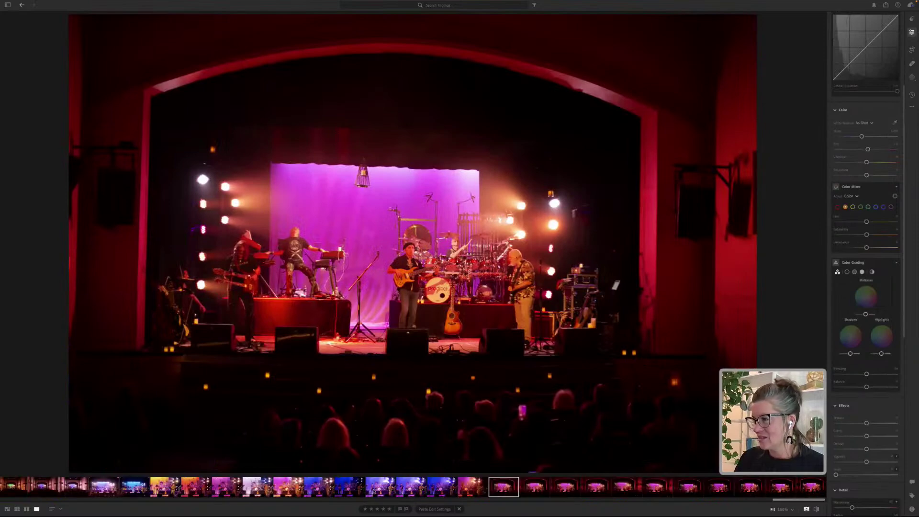
click(411, 487)
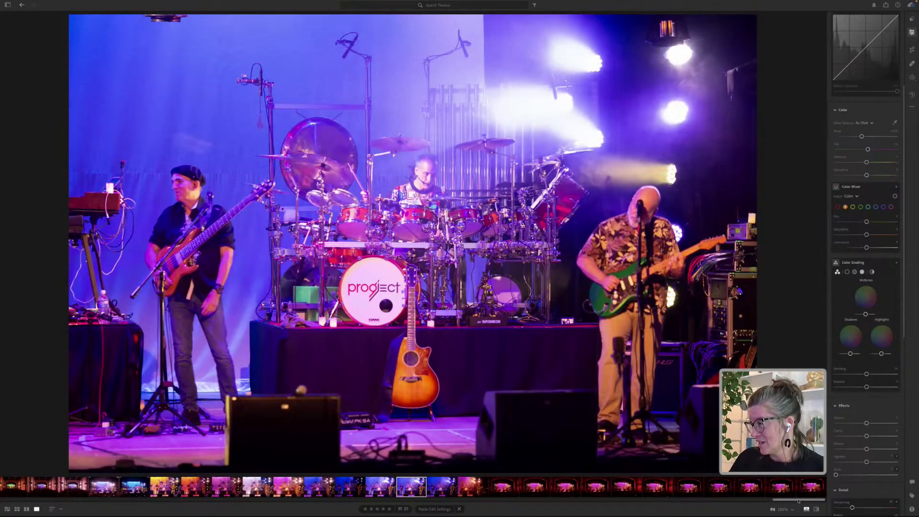
drag(798, 502, 705, 506)
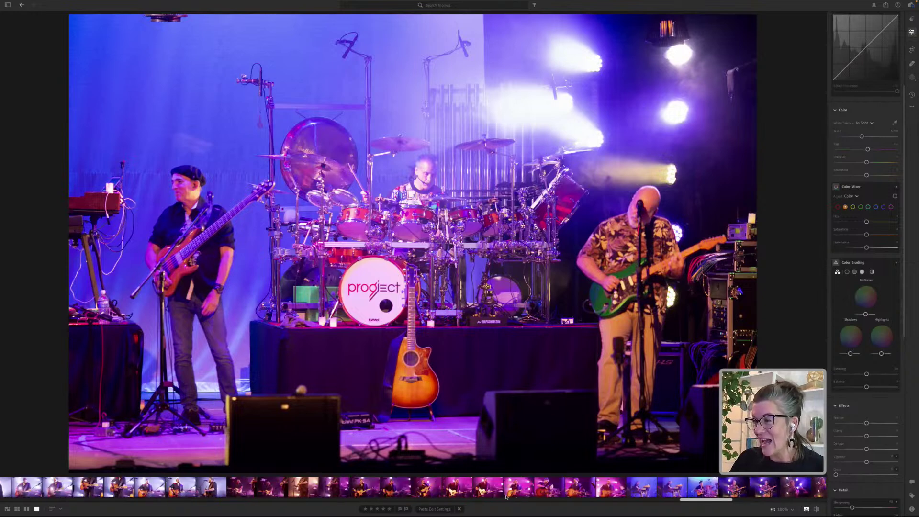
click(458, 487)
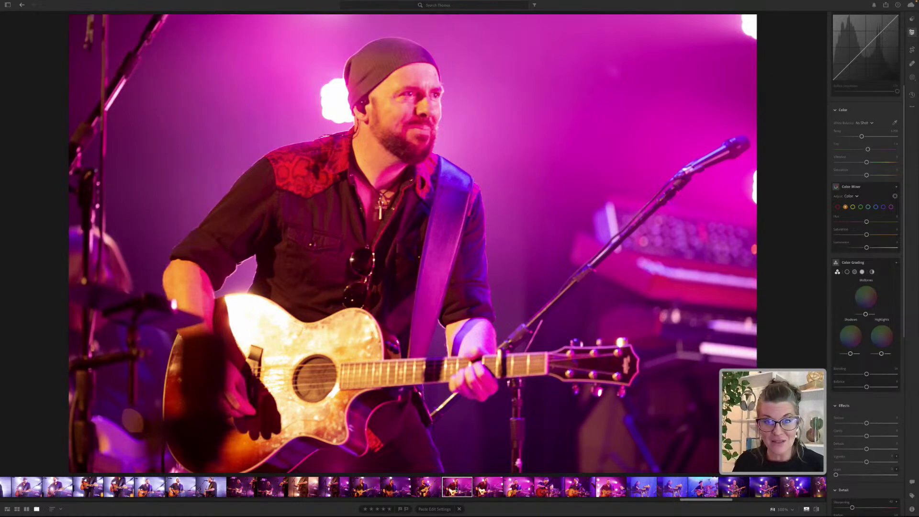
click(673, 487)
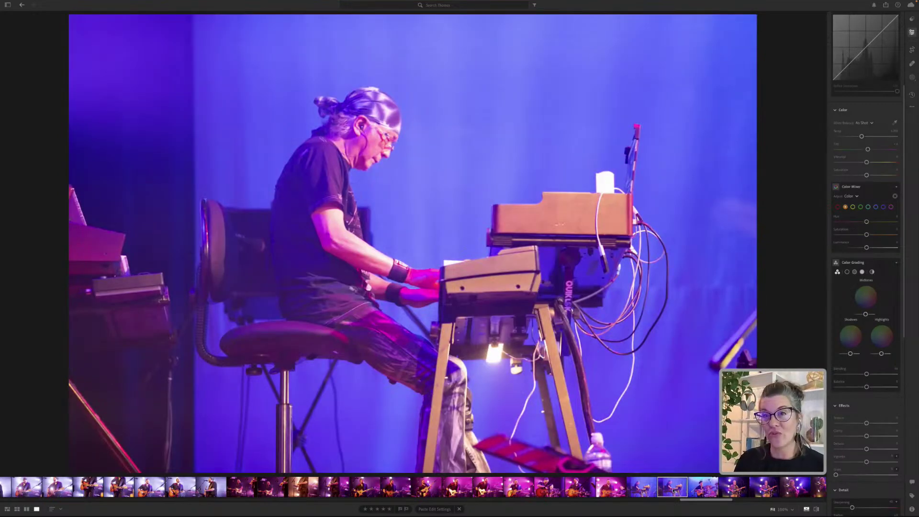
key(ctrl+v)
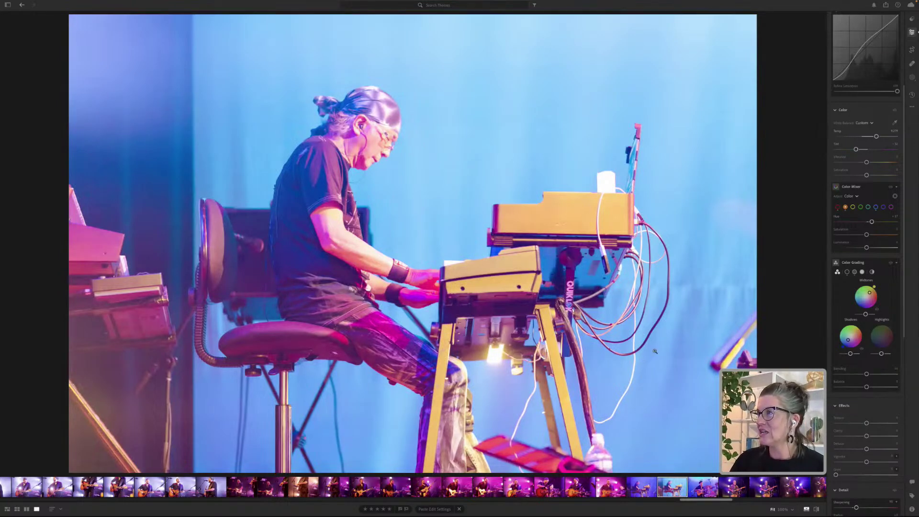
- Lower the highlights and reduce the exposure of the keyboard player photo
scroll(861, 194, up, 5)
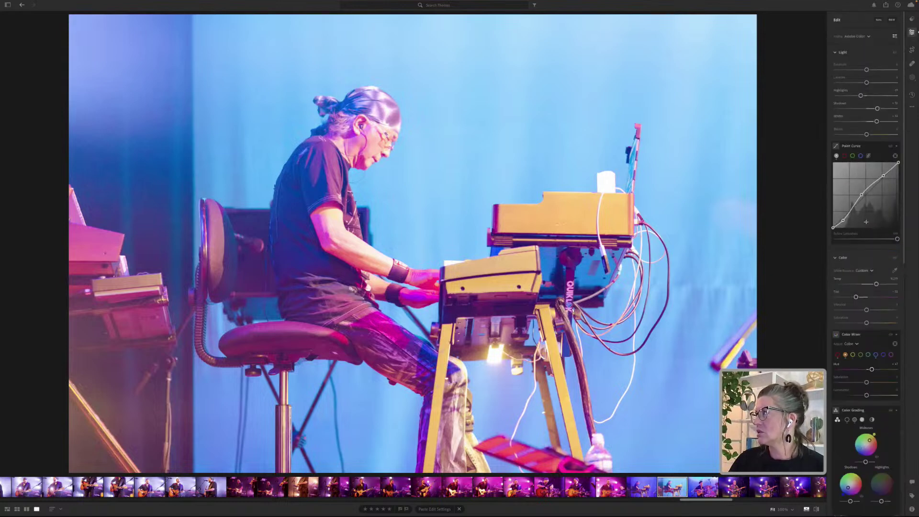
click(850, 96)
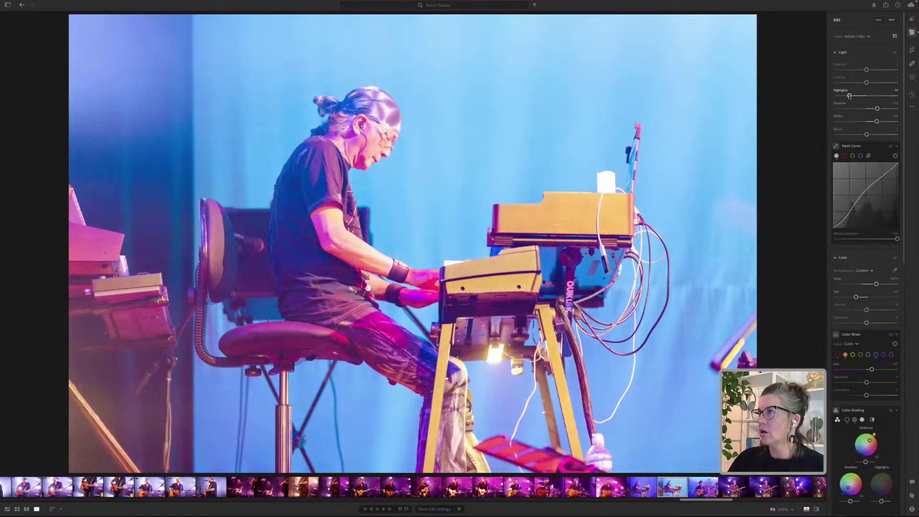
drag(866, 70, 864, 70)
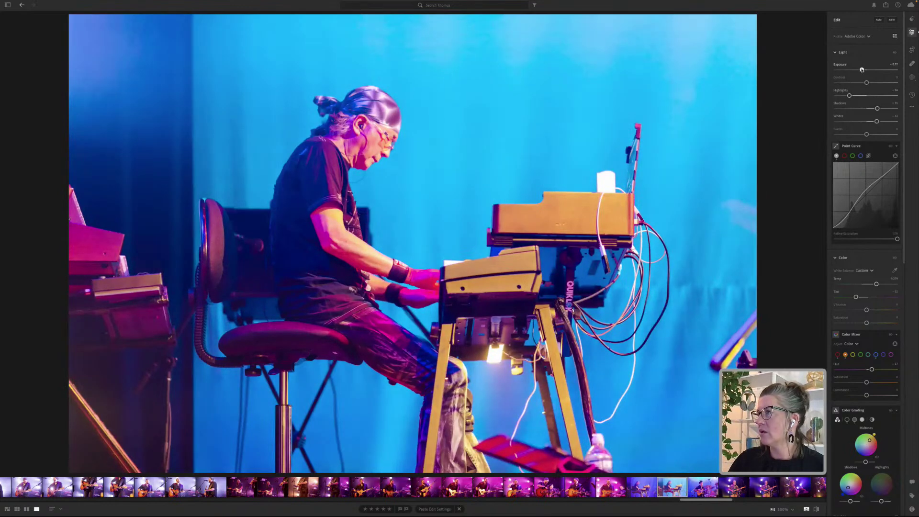
- Add a moderate amount of Dehaze to the keyboard player photo to cut through the stage haze
scroll(888, 300, down, 5)
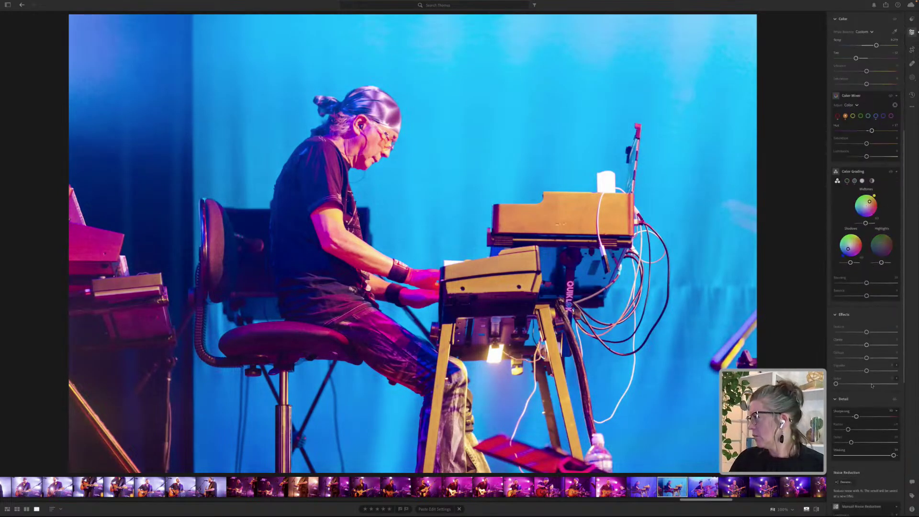
click(871, 359)
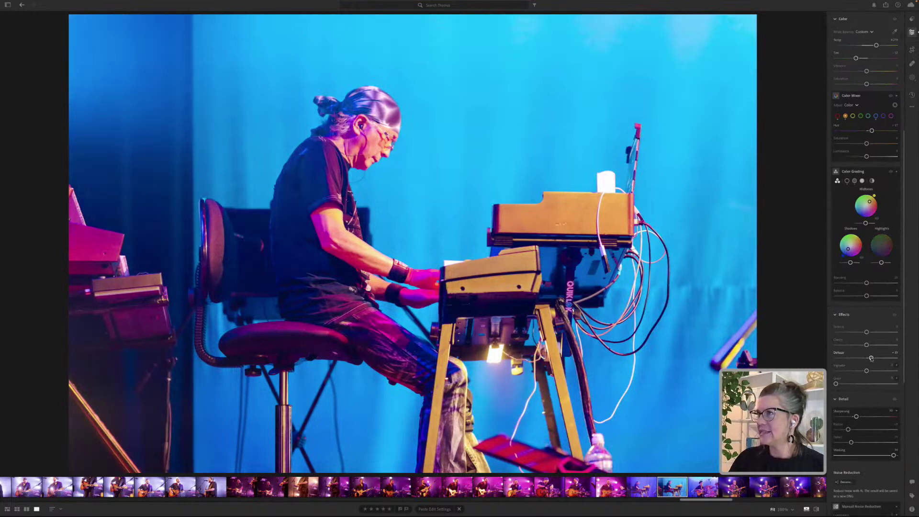
drag(872, 359, 872, 359)
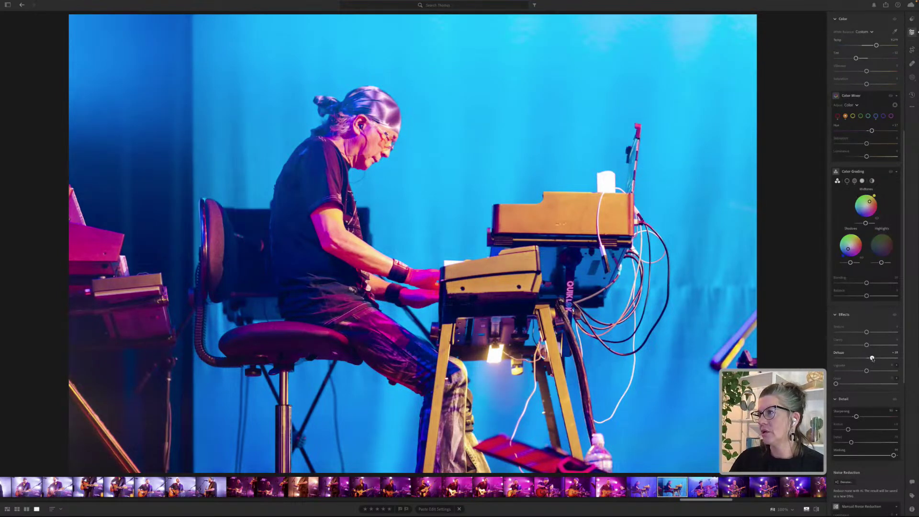
scroll(871, 374, down, 3)
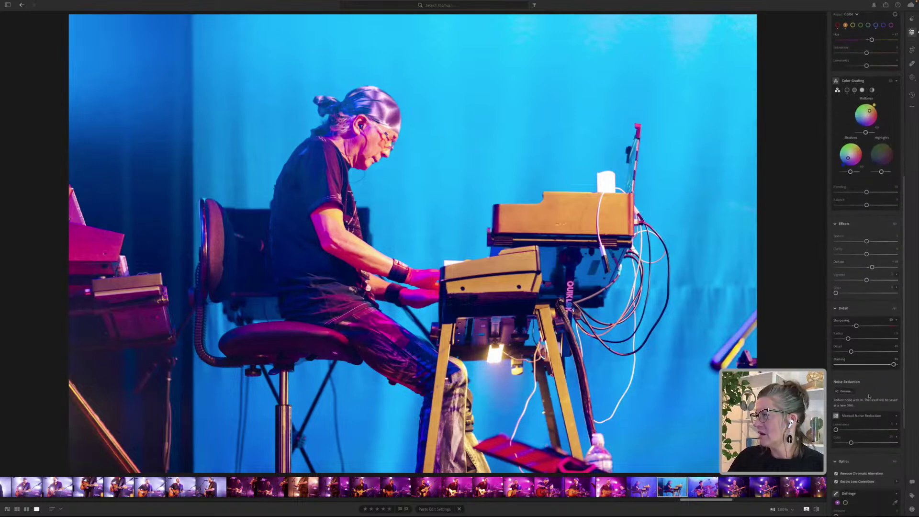
scroll(869, 336, up, 10)
scroll(866, 238, up, 1)
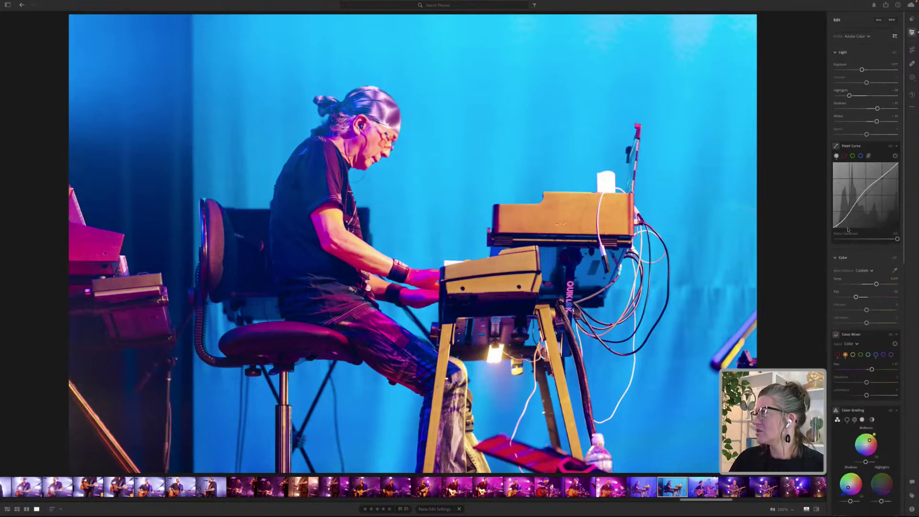